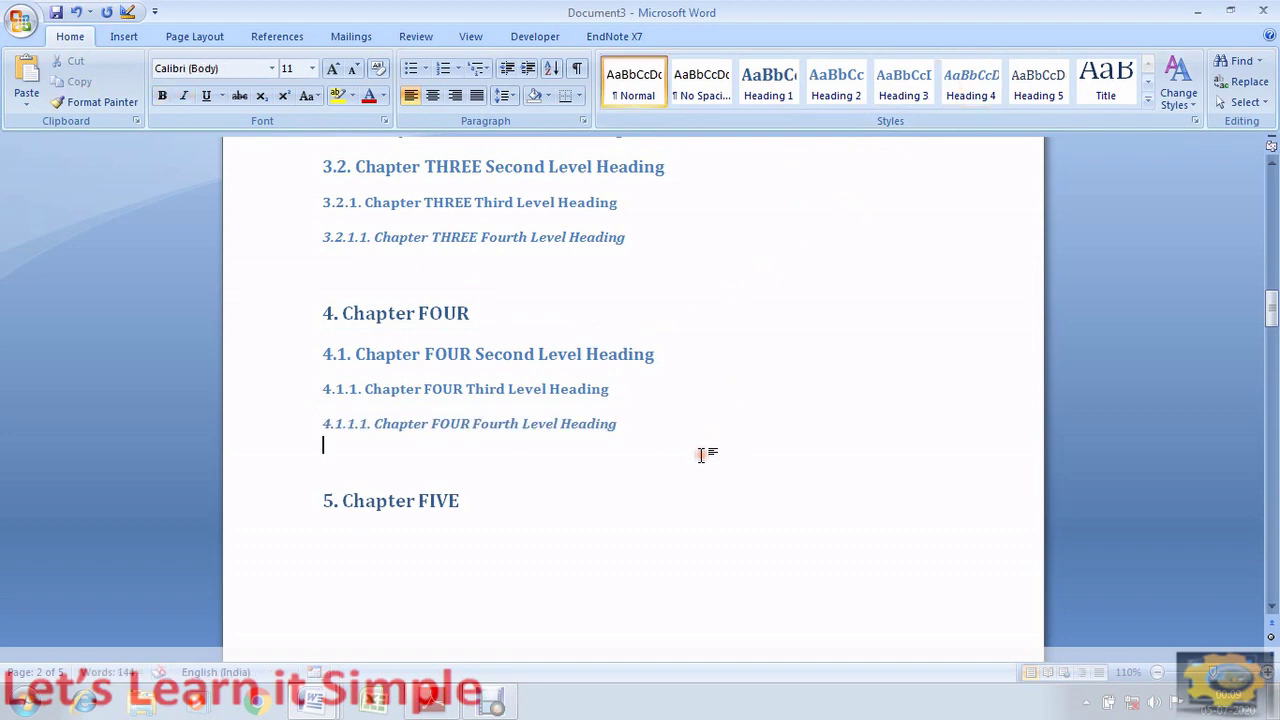
Update the entire table of contents, including its headings and page numbers.
scroll(701, 455, "up", 20)
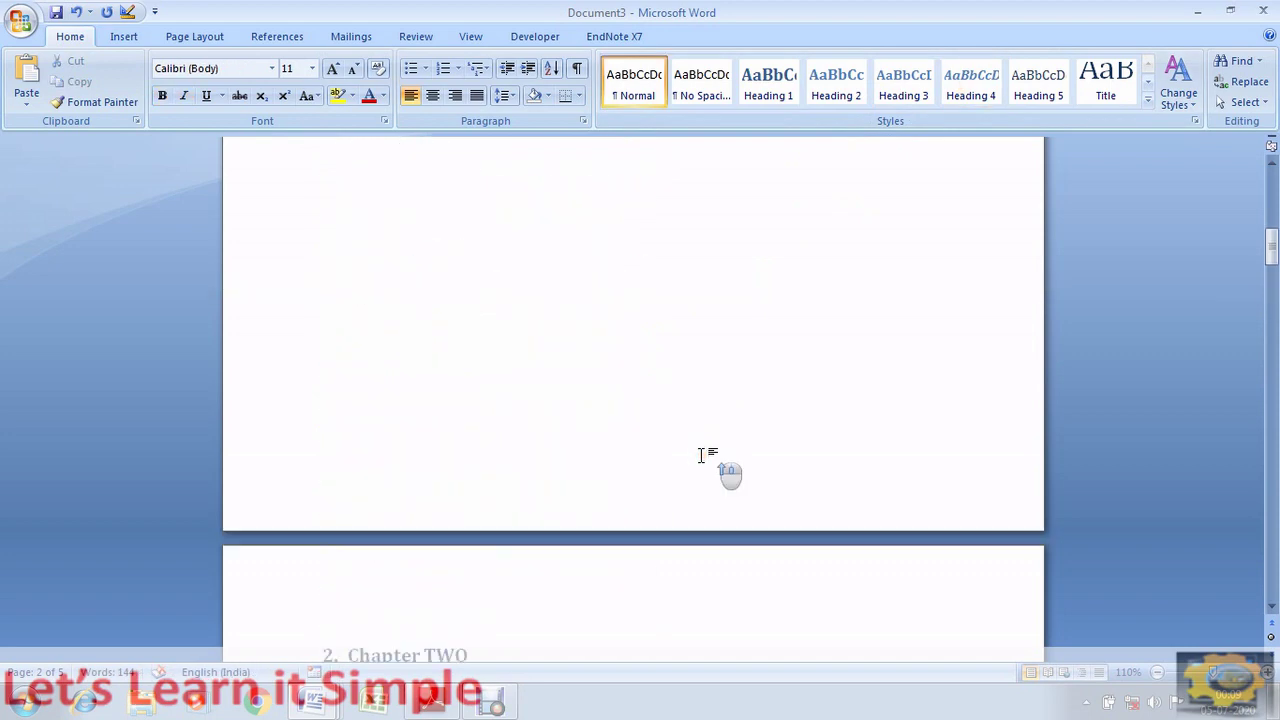
left_click(538, 362)
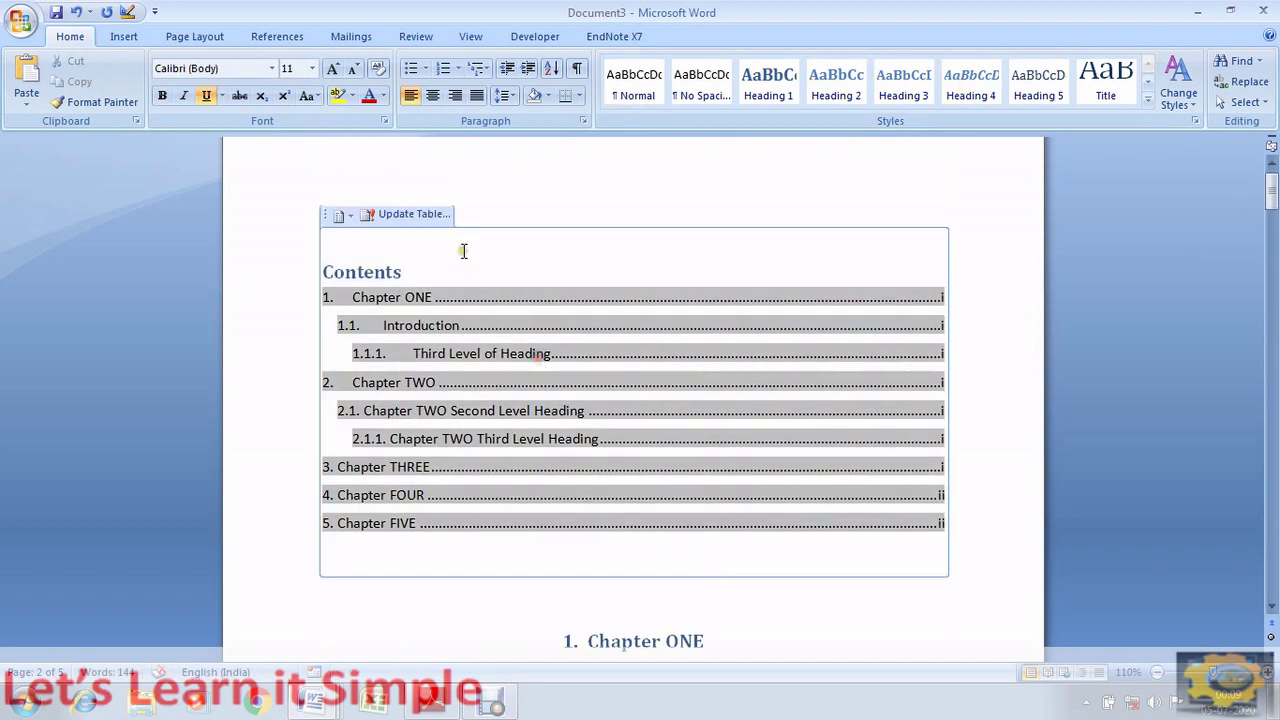
left_click(410, 214)
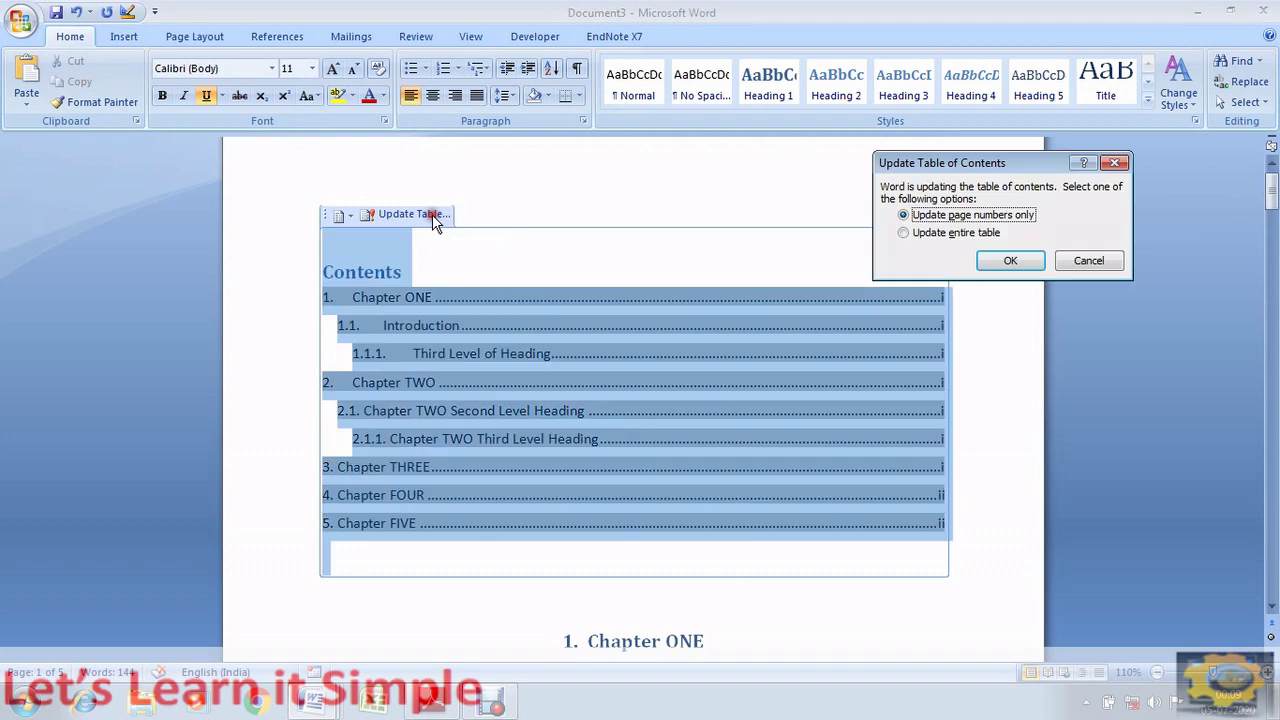
left_click(948, 234)
left_click(1010, 261)
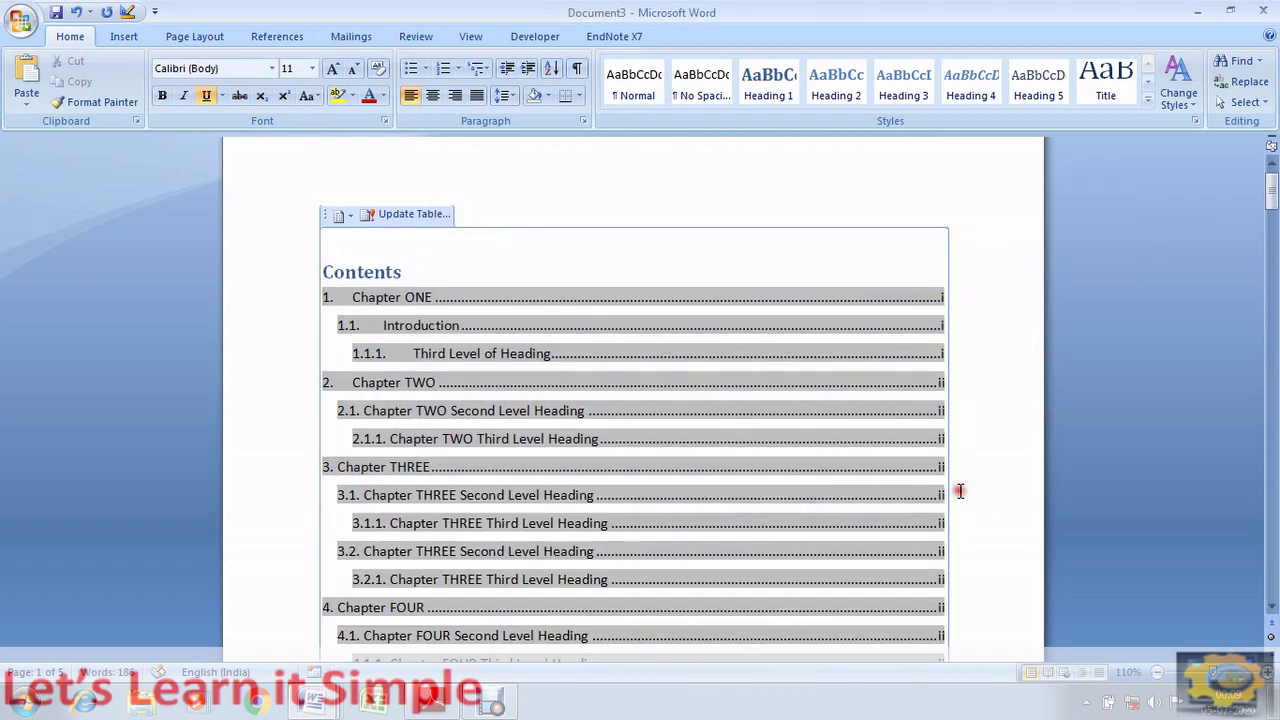
Insert blank lines between the end of the table of contents and the Chapter ONE heading.
scroll(959, 490, "down", 5)
left_click(934, 504)
scroll(928, 505, "down", 1)
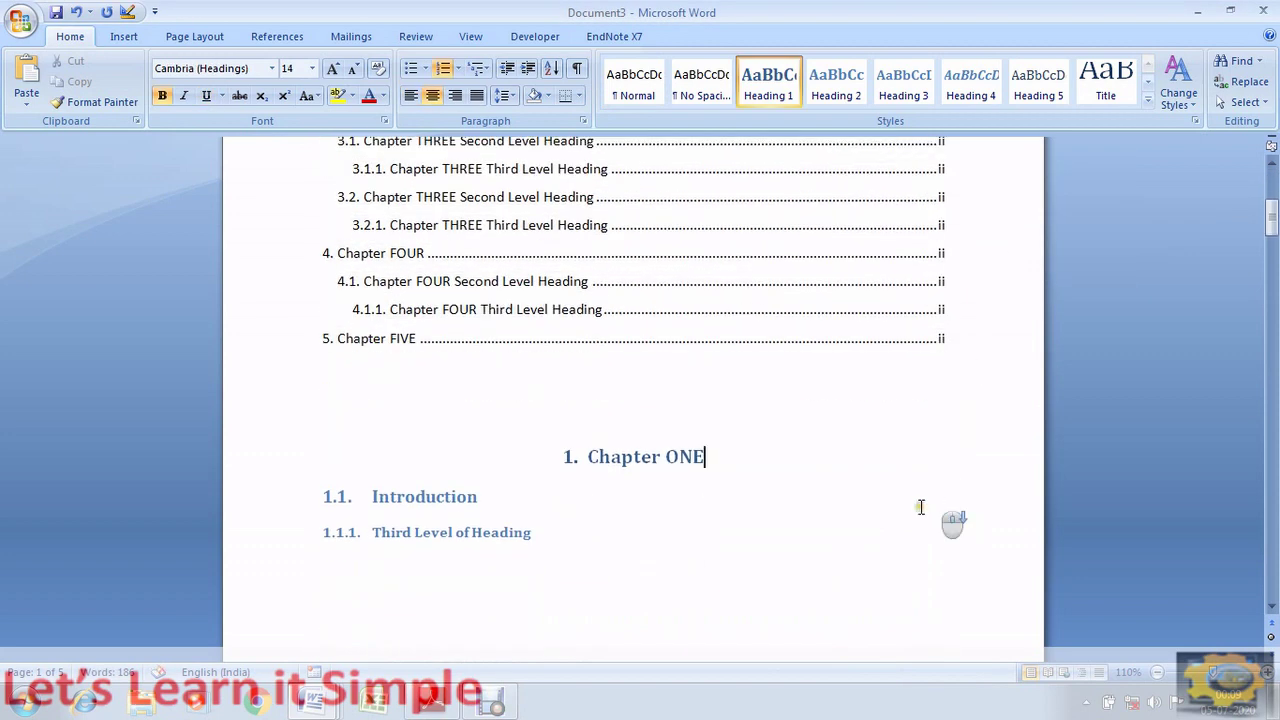
left_click(594, 414)
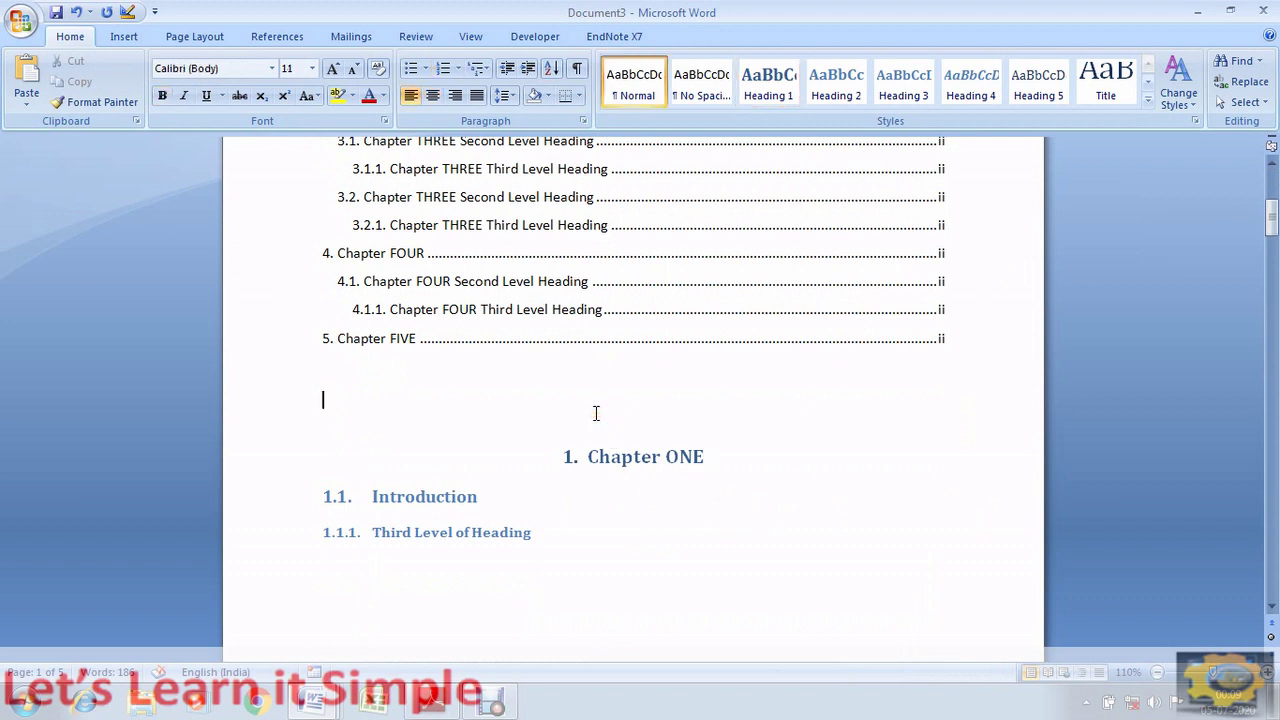
key("Return")
key("Return")
key("Return")
key("Return")
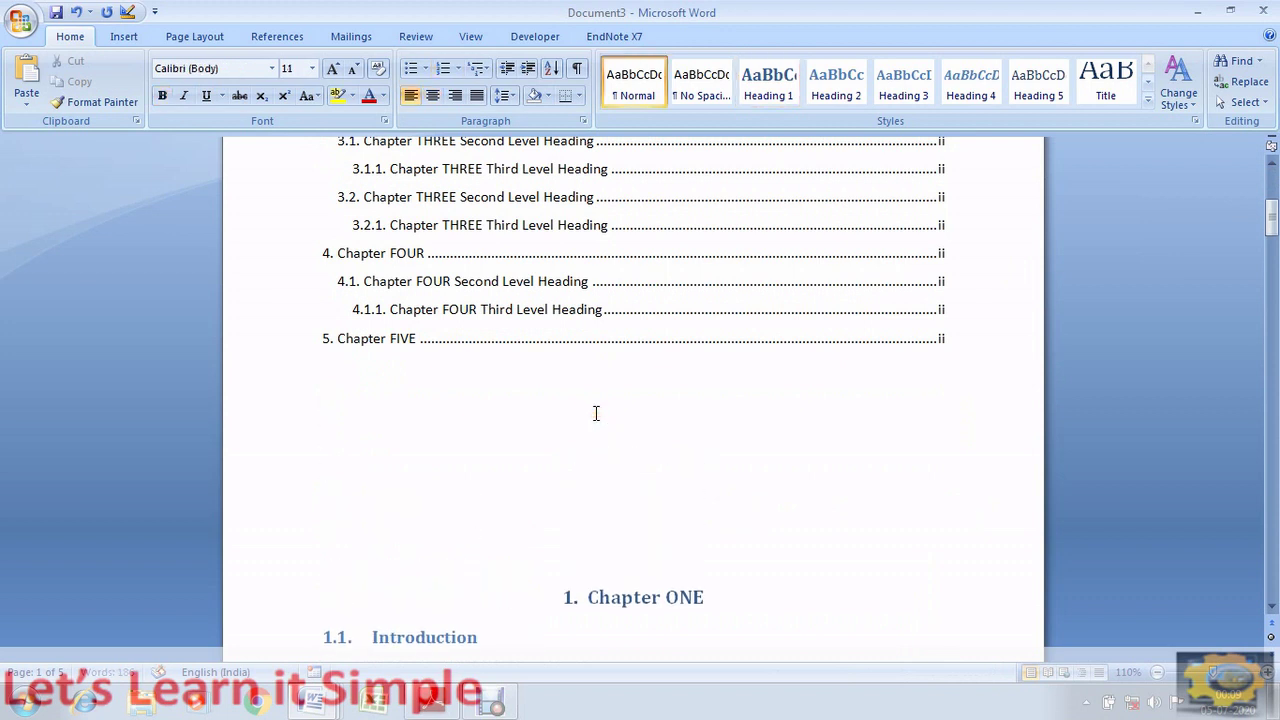
scroll(596, 413, "down", 3)
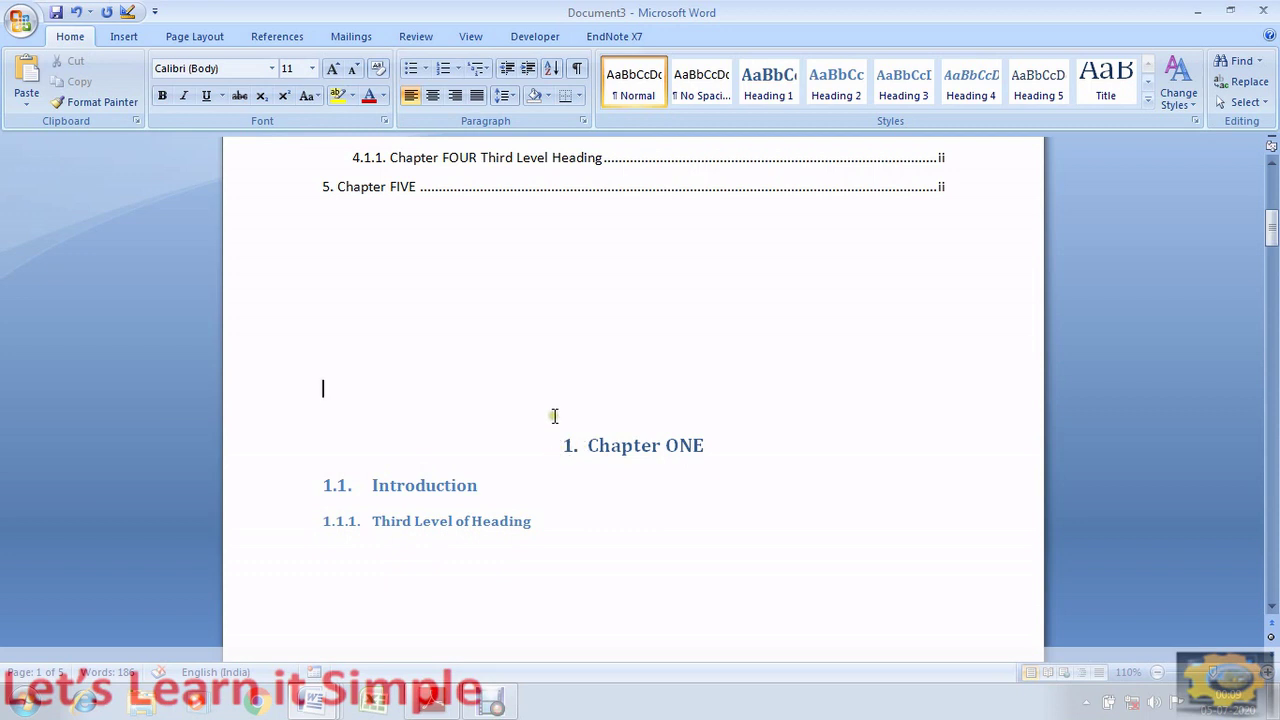
left_click(554, 416)
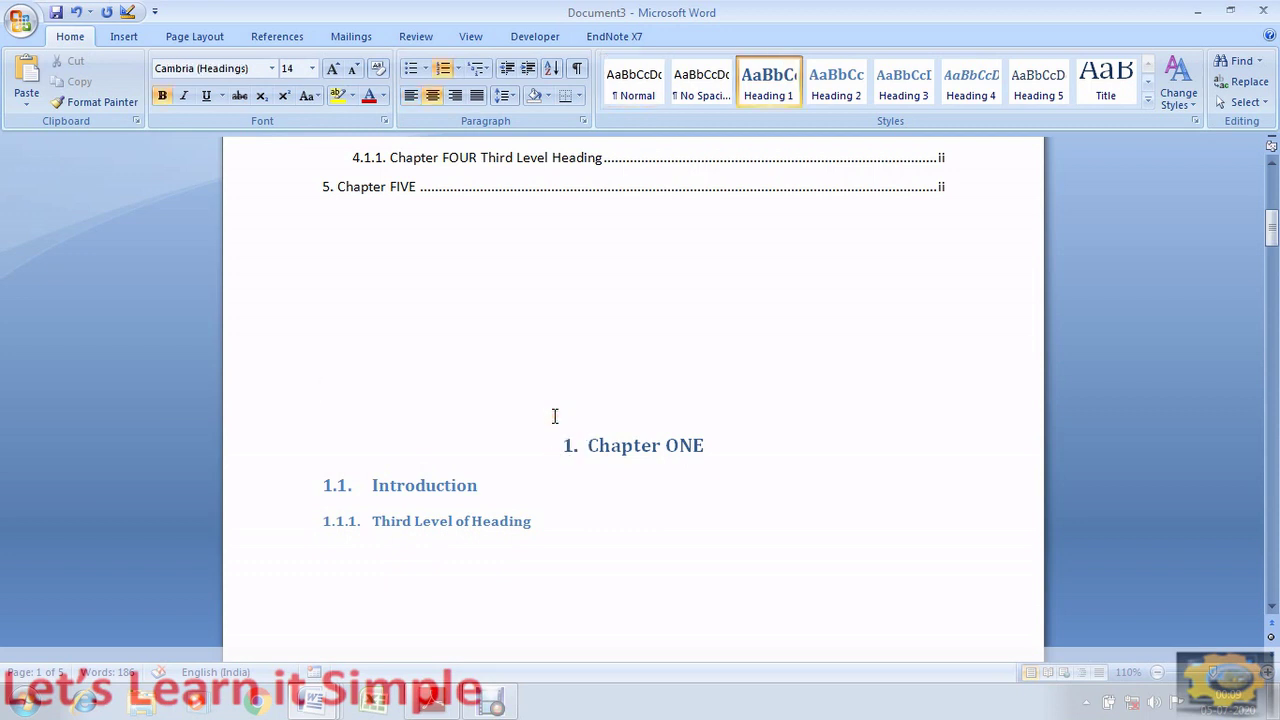
key("Return")
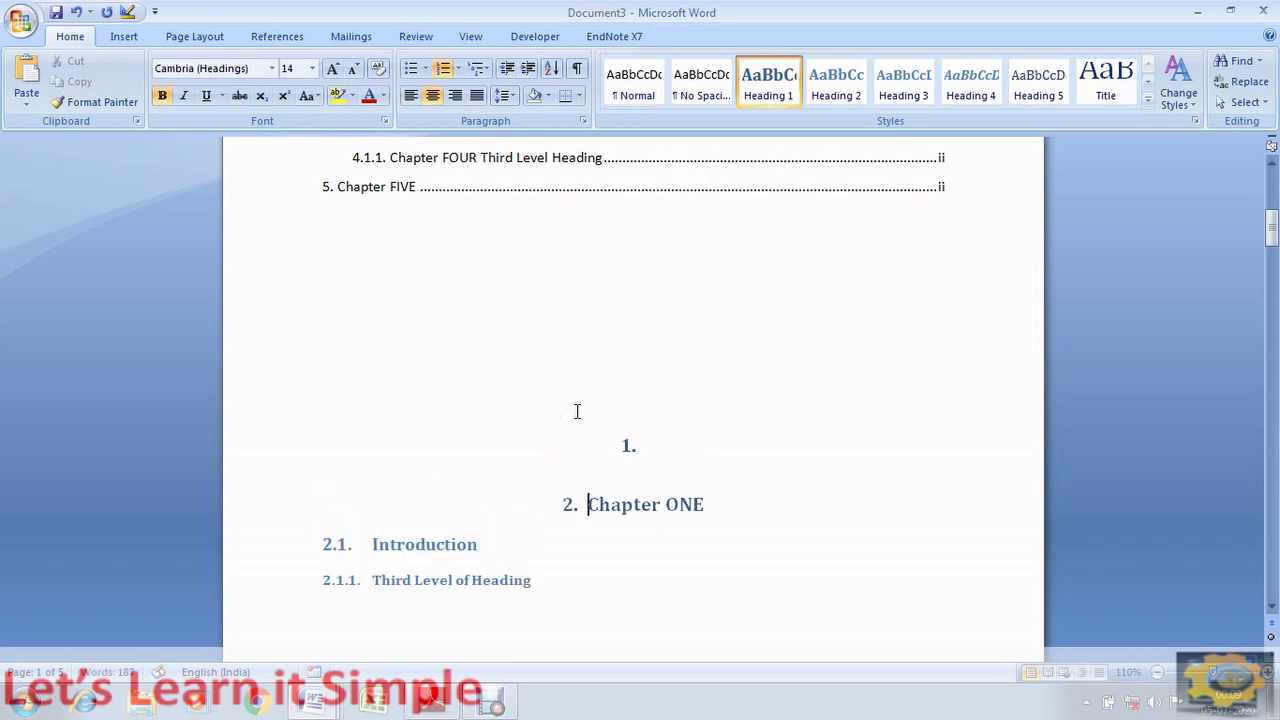
key("ctrl+z")
Add more blank lines above the Chapter ONE heading to push it to the top of the next page.
left_click(577, 411)
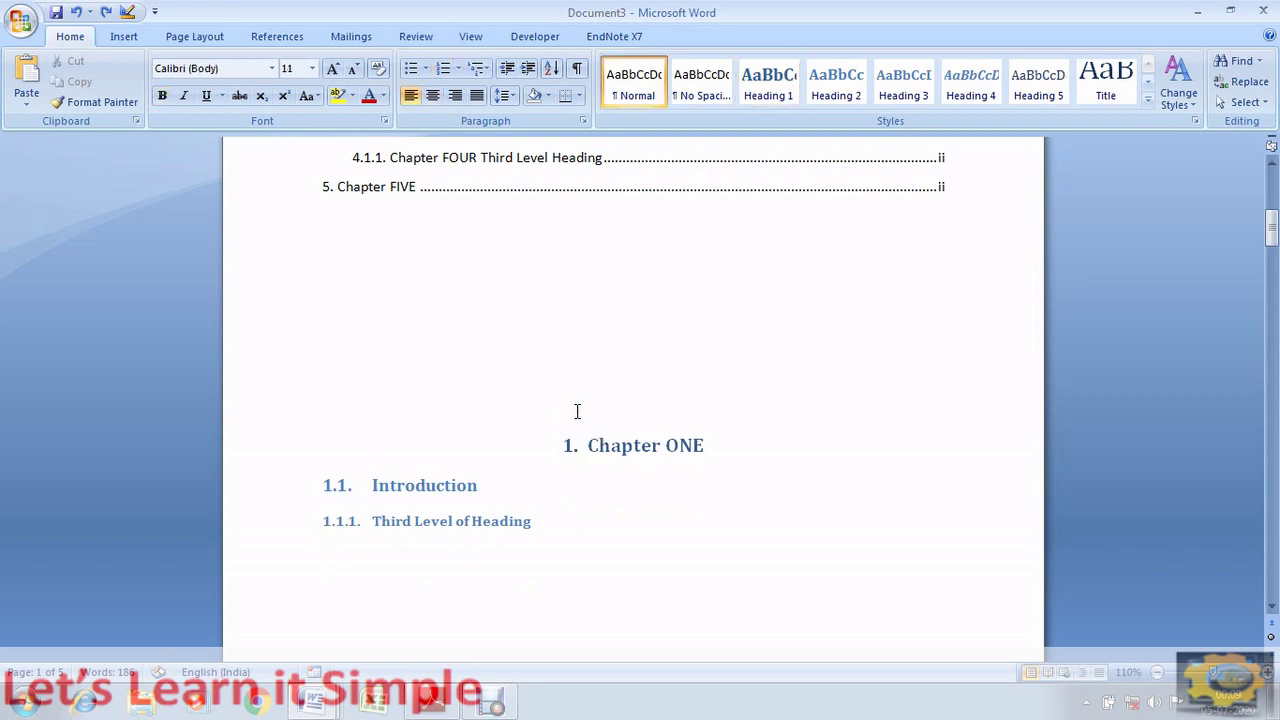
key("Return")
key("Return")
key("Return")
key("Return")
key("Return")
key("Return")
scroll(577, 411, "down", 10)
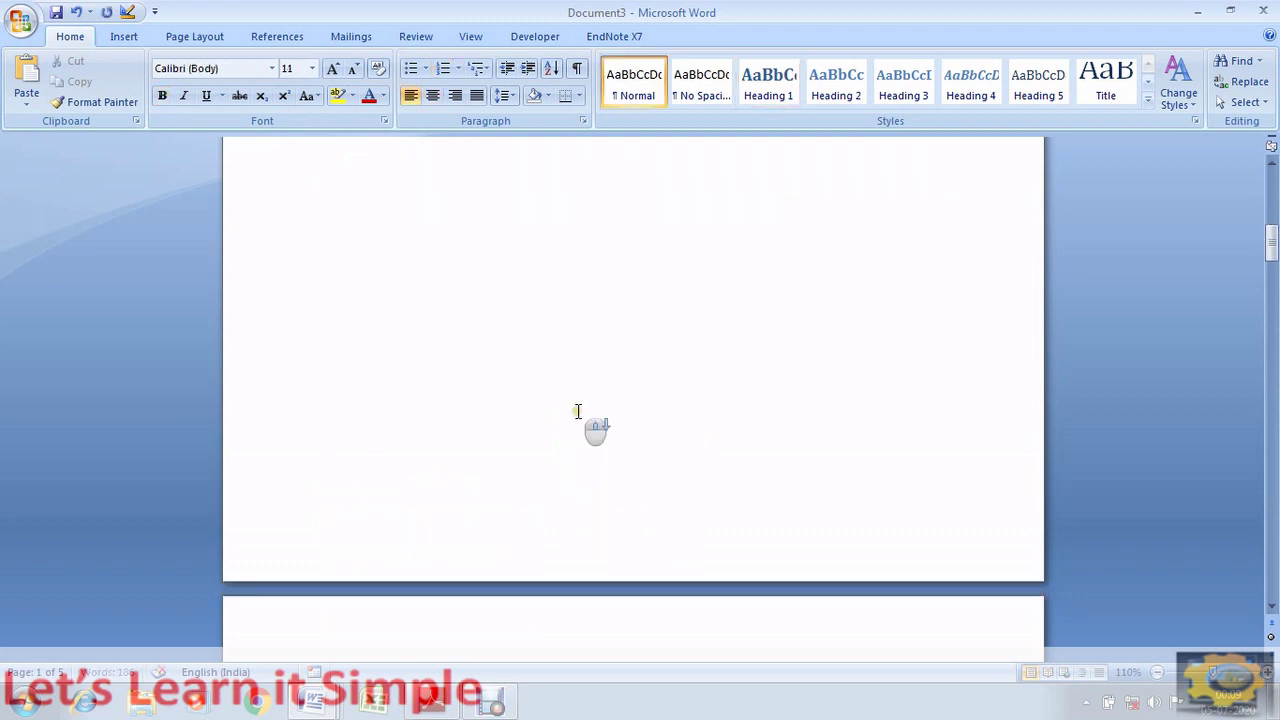
scroll(576, 408, "up", 4)
Insert blank lines below the Third Level of Heading line to push the Chapter TWO heading down.
left_click(445, 420)
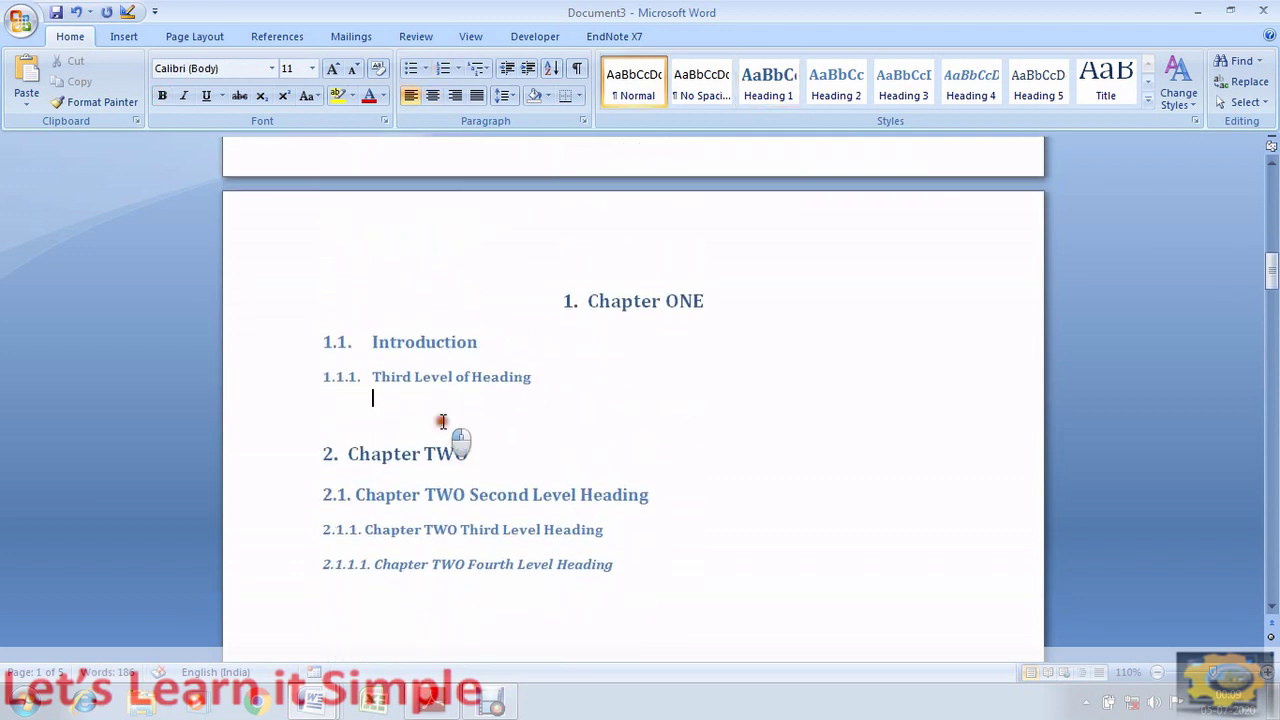
key("Return")
key("Return")
key("Return")
key("Return")
key("Return")
key("Return")
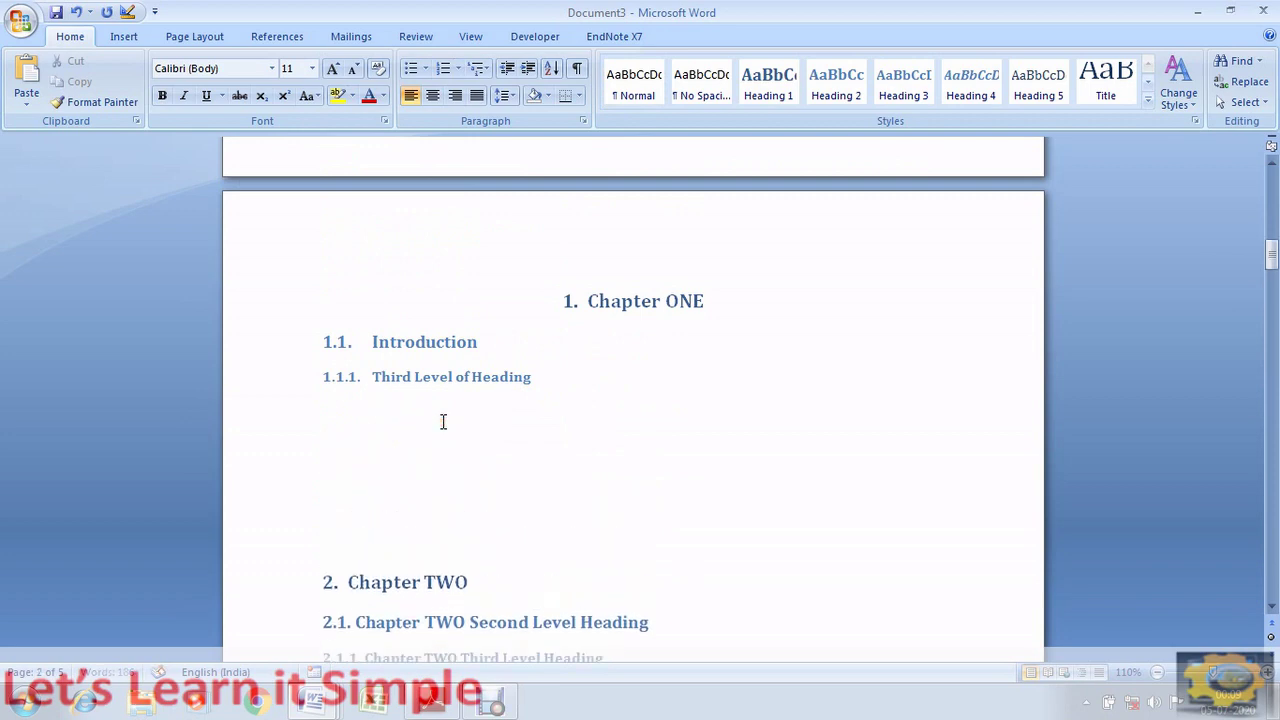
scroll(443, 421, "down", 5)
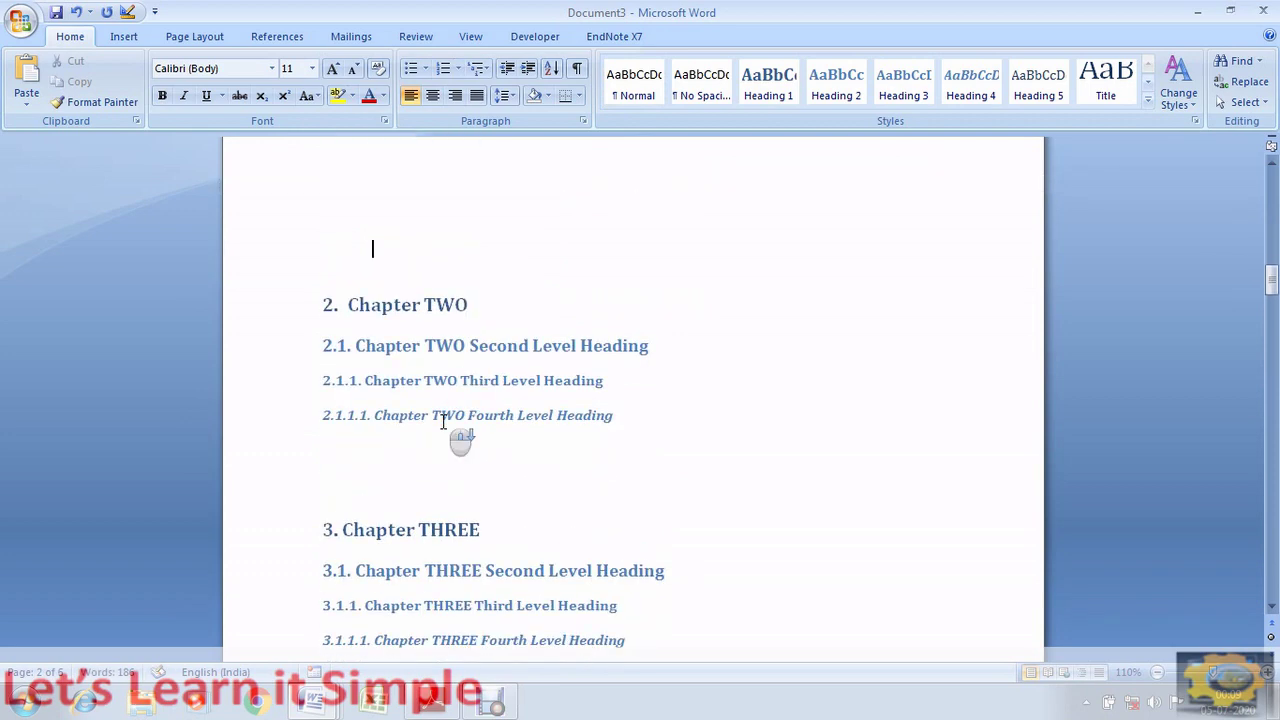
scroll(443, 421, "down", 3)
Add blank space below the Chapter TWO fourth-level heading to separate it from the Chapter THREE heading.
scroll(445, 425, "up", 10)
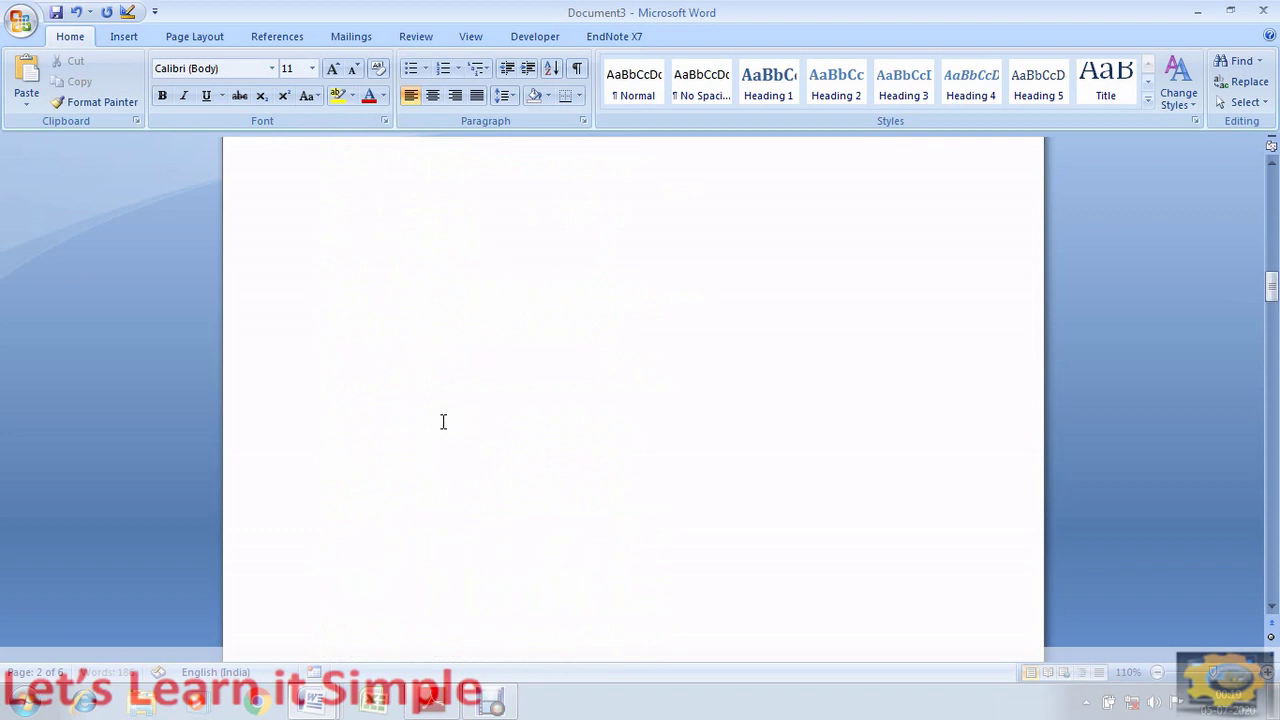
scroll(447, 432, "down", 8)
left_click(381, 318)
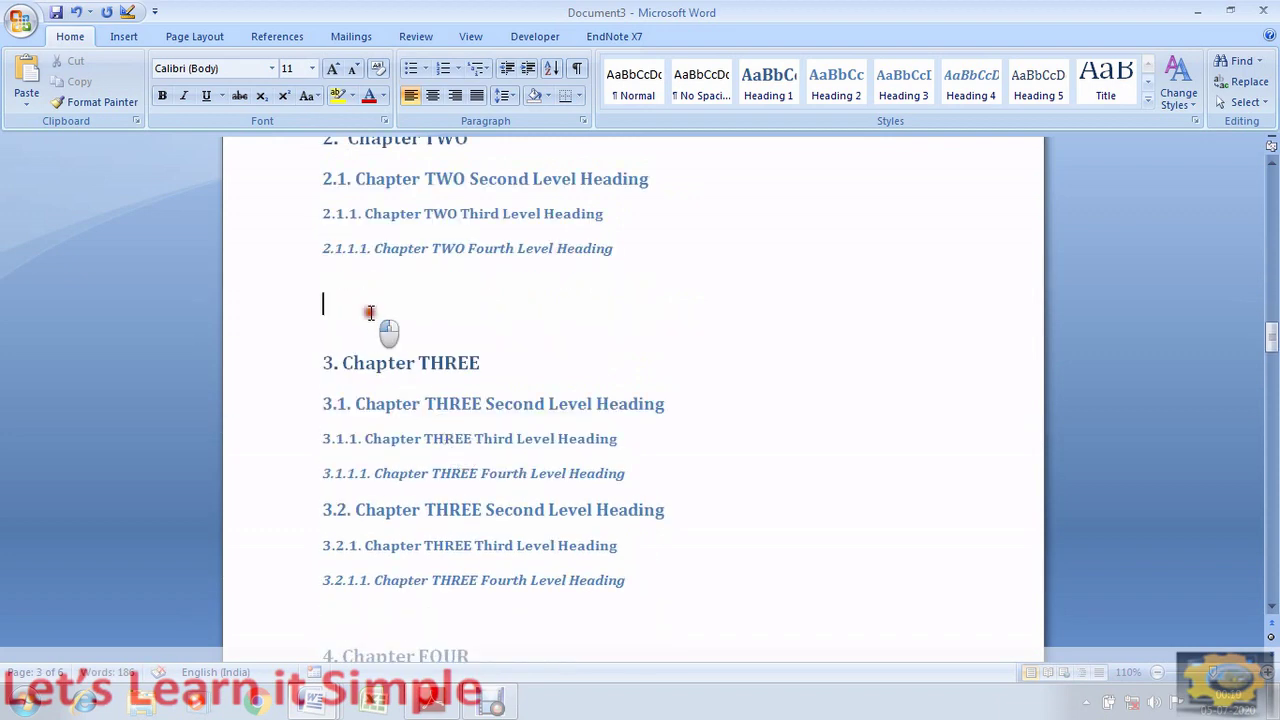
key("ctrl+Return")
scroll(395, 400, "up", 10)
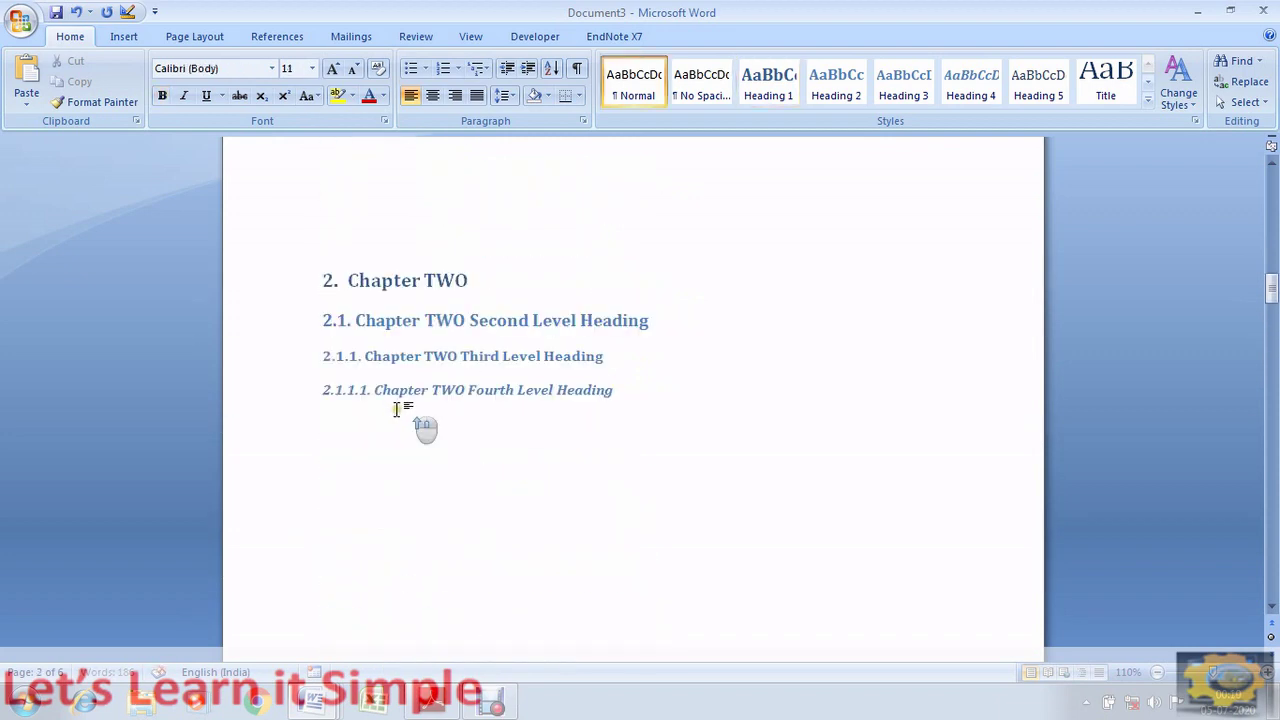
Move the Chapter TWO heading to the top of the page following Chapter ONE.
scroll(410, 402, "down", 5)
left_click(413, 401)
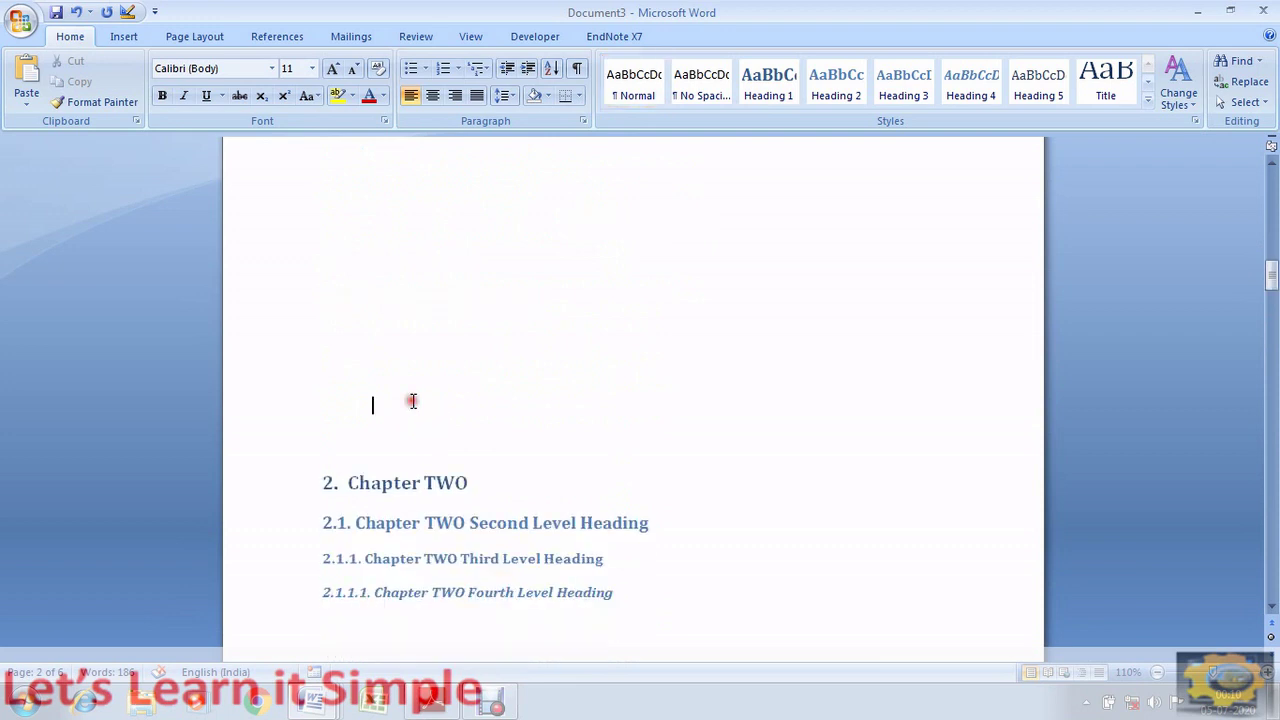
scroll(411, 403, "up", 1)
scroll(413, 401, "down", 4)
scroll(413, 401, "up", 1)
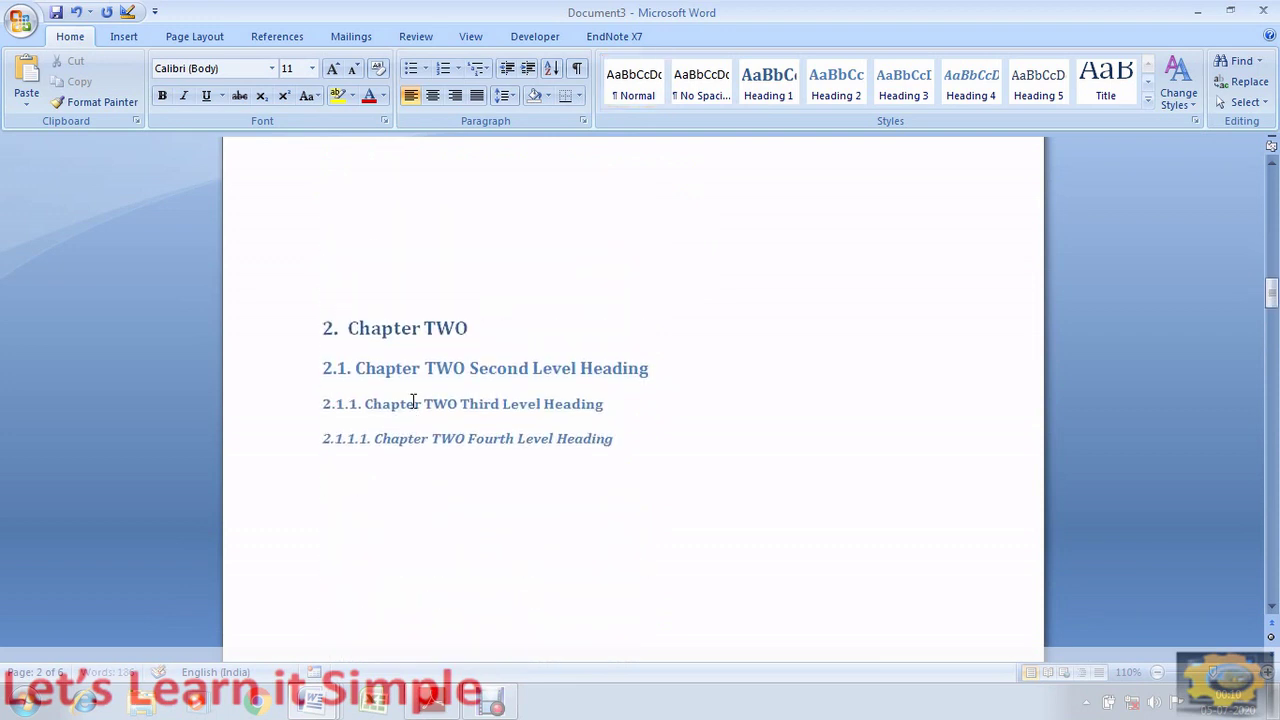
scroll(413, 401, "down", 2)
scroll(413, 401, "up", 1)
key("ctrl+Return")
scroll(413, 401, "down", 10)
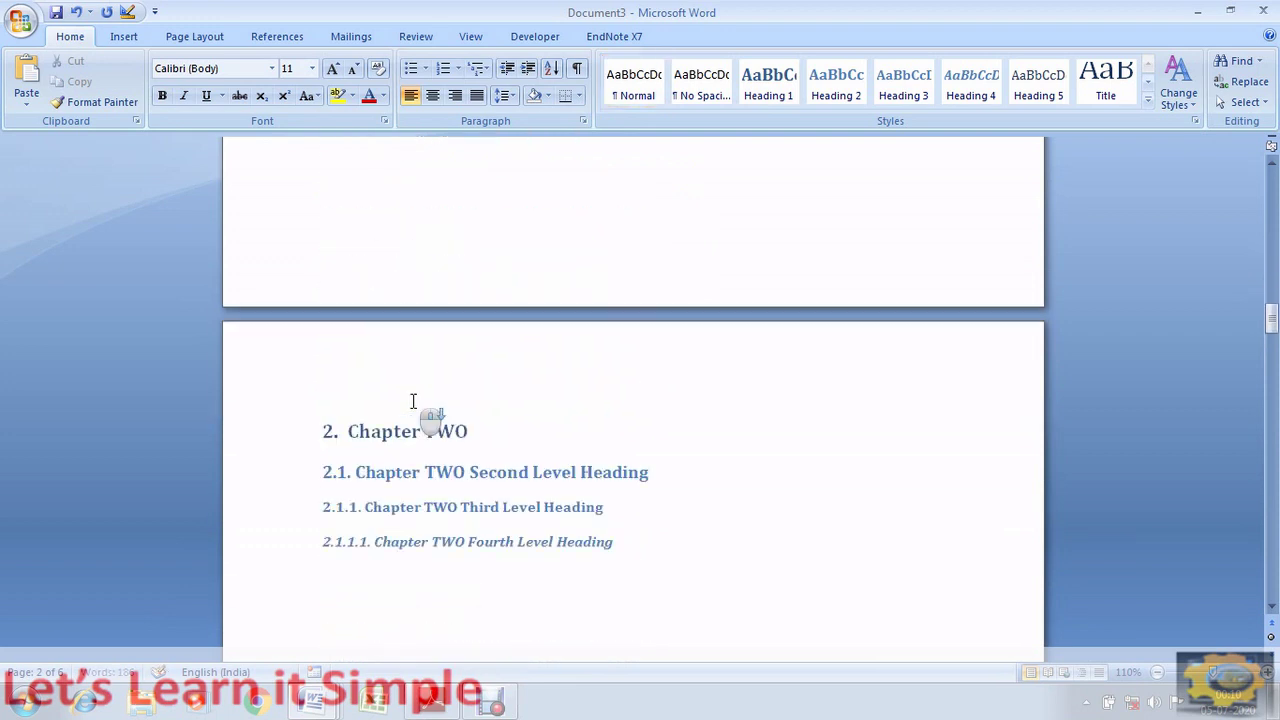
Insert more blank lines at the end of Chapter TWO to push the Chapter THREE heading onto the next page.
left_click(430, 525)
key("Return")
key("Return")
key("Return")
key("Return")
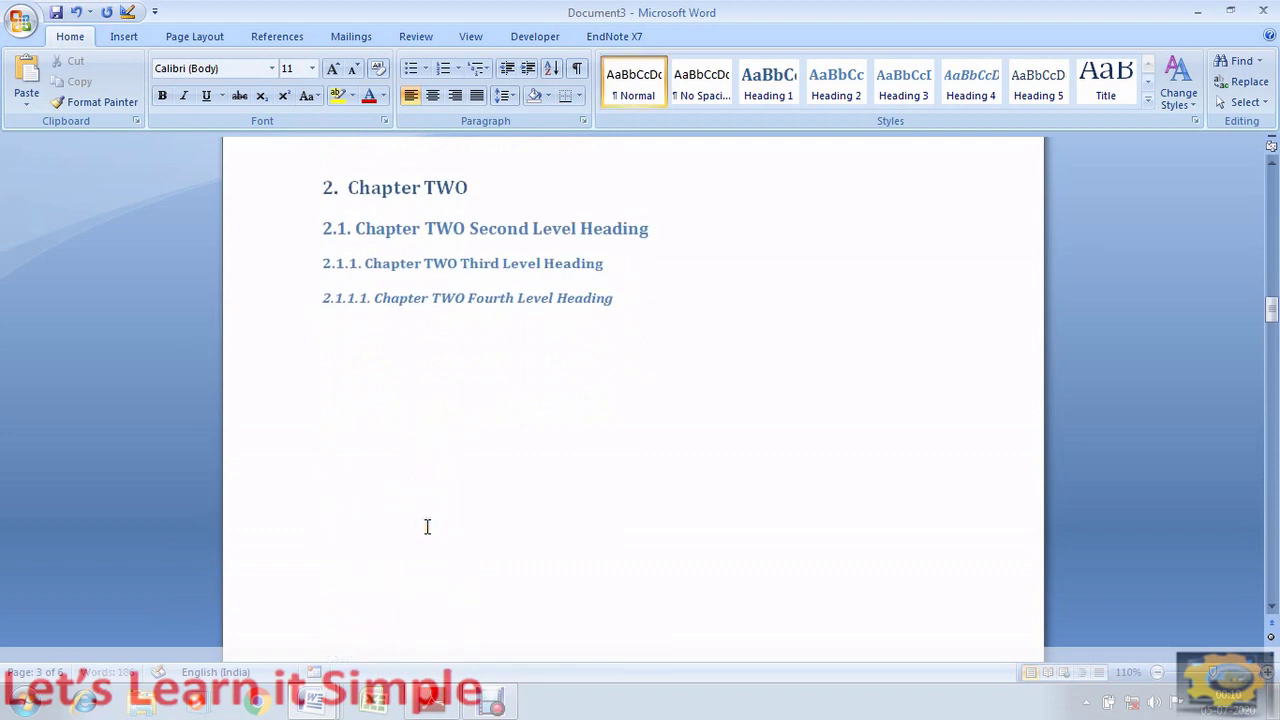
scroll(427, 527, "down", 3)
key("Return")
key("Return")
scroll(427, 527, "down", 2)
key("Return")
key("Return")
key("Return")
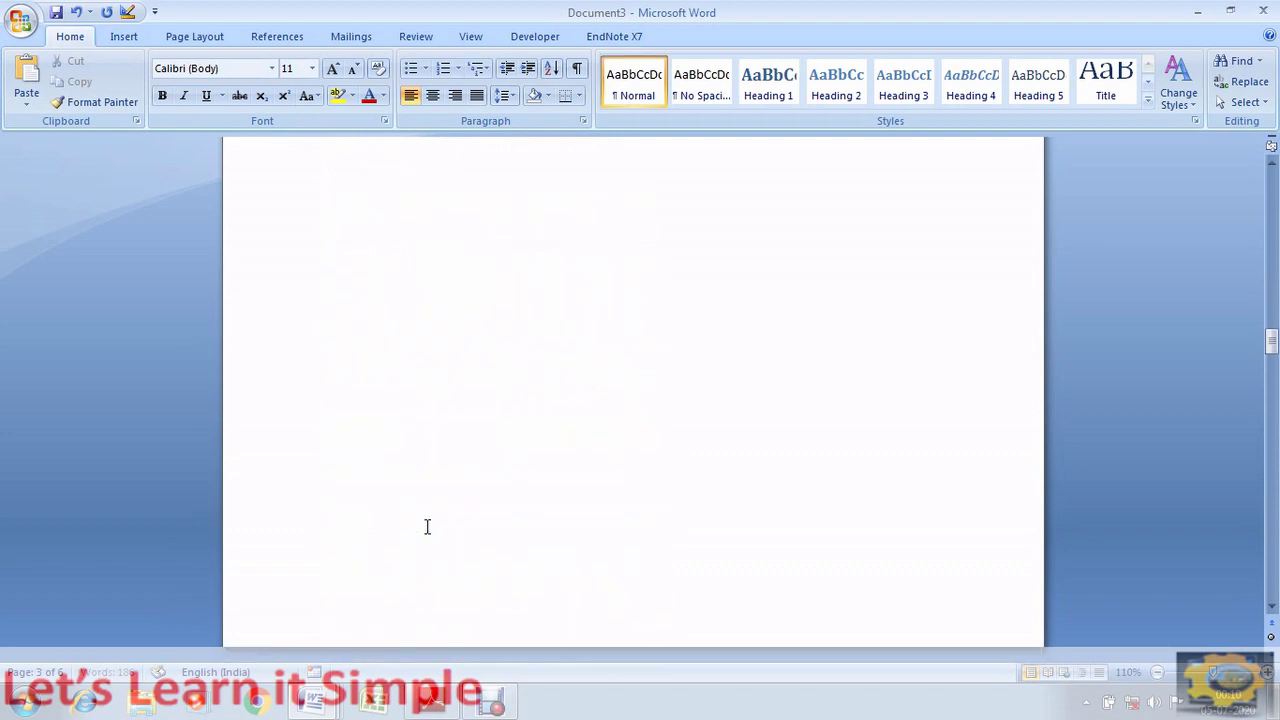
Insert blank lines between the last Chapter THREE fourth-level heading and the Chapter FOUR heading.
scroll(427, 527, "down", 12)
scroll(454, 365, "up", 2)
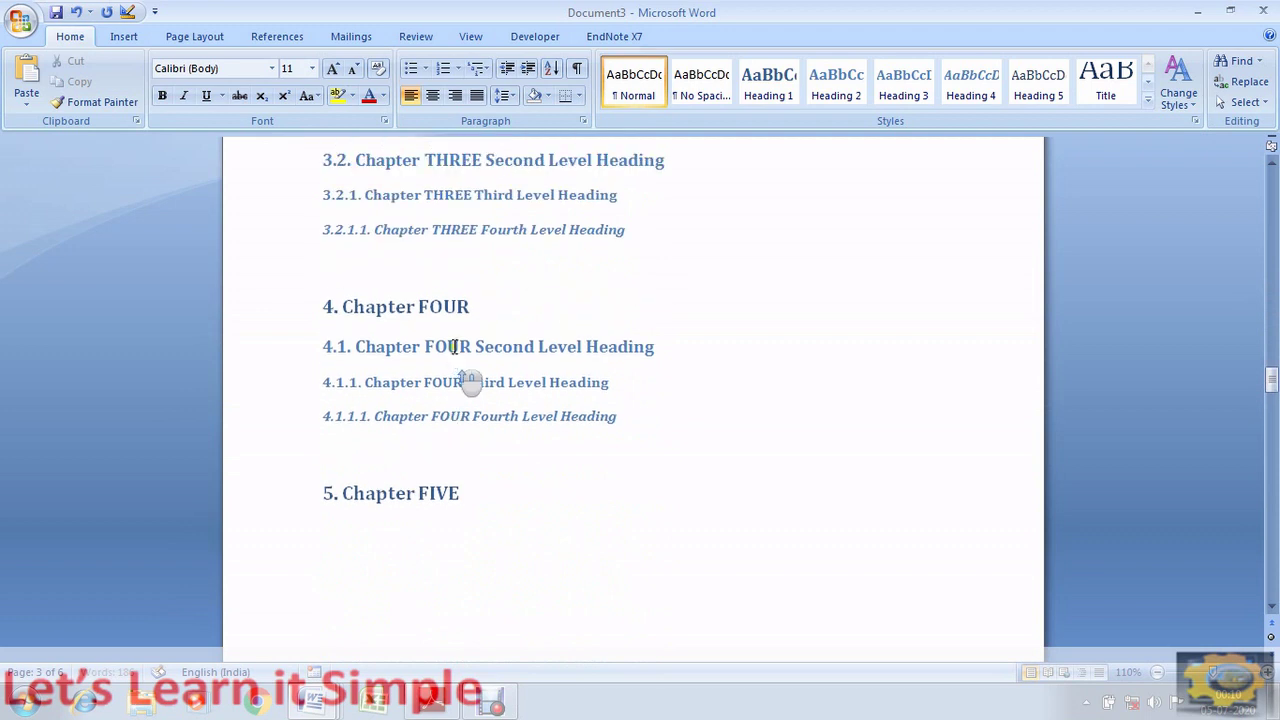
key("Return")
key("Return")
key("Return")
key("Return")
key("Return")
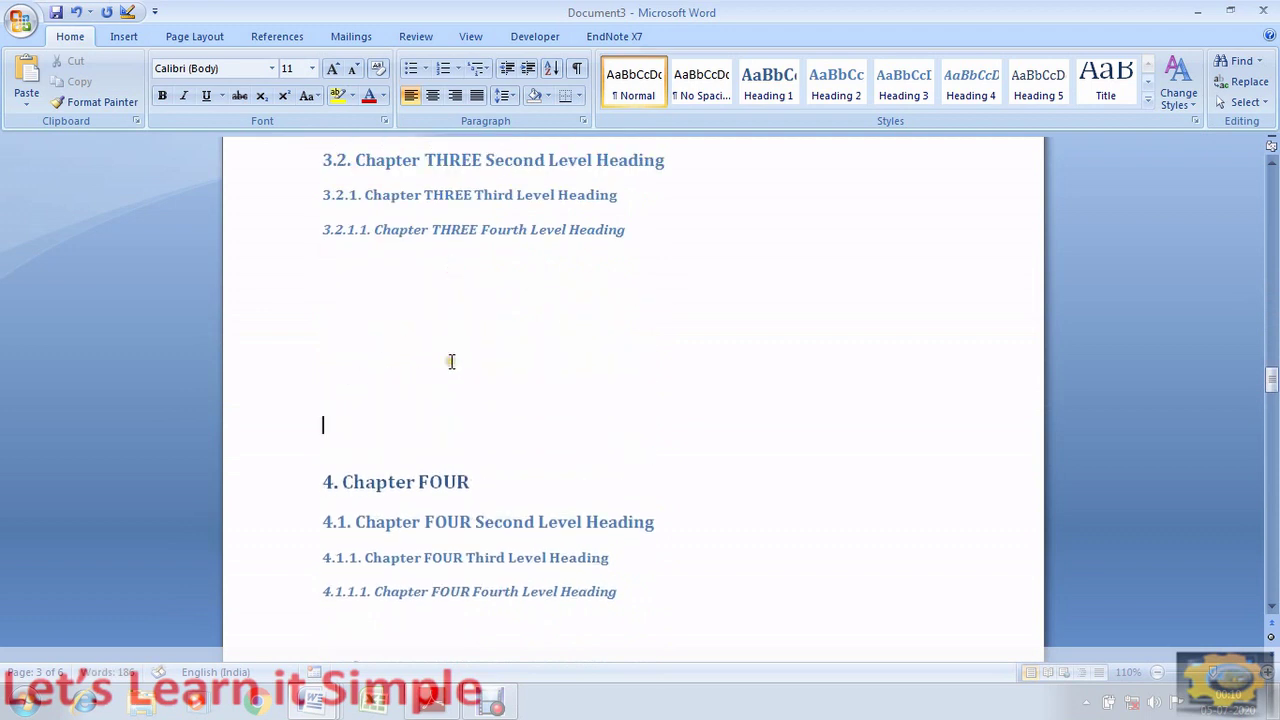
key("Return")
key("Return")
scroll(448, 426, "down", 6)
scroll(448, 426, "up", 4)
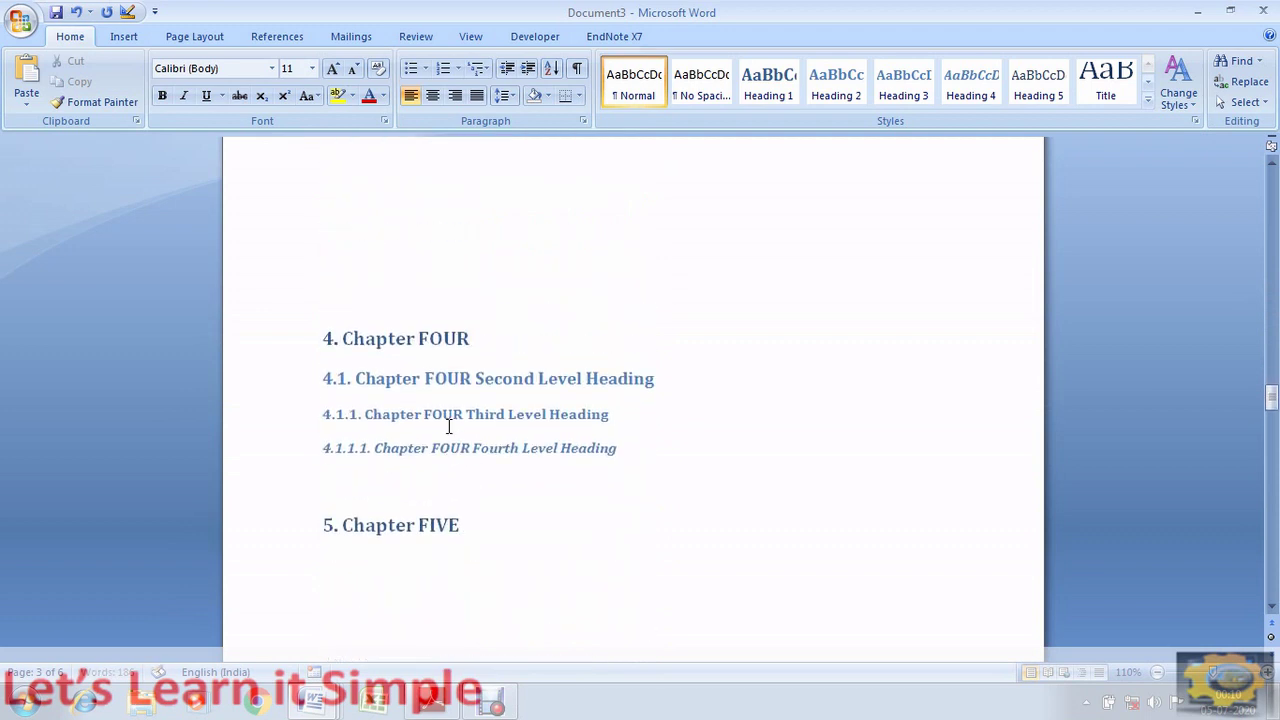
Insert blank lines below the Chapter FOUR fourth-level heading to push the Chapter FIVE heading further down.
scroll(449, 428, "up", 3)
scroll(449, 428, "down", 11)
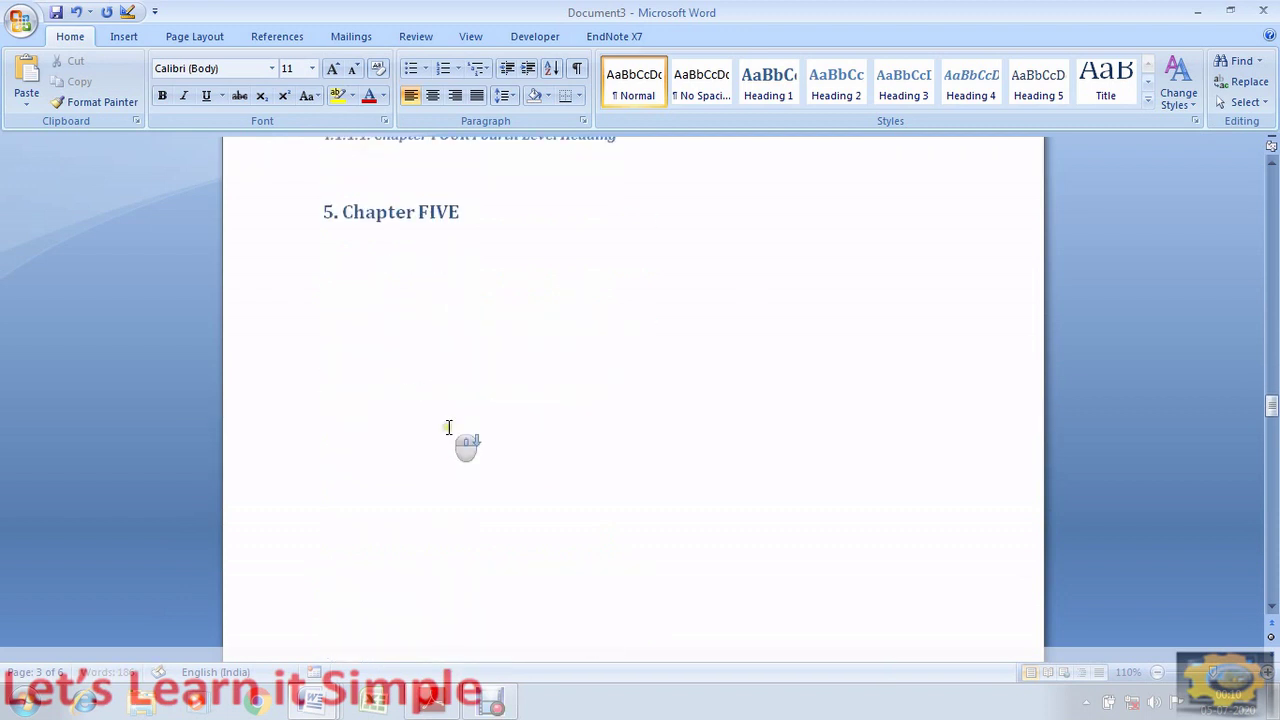
scroll(447, 285, "up", 2)
scroll(447, 285, "up", 1)
left_click(430, 316)
key("Return")
key("Return")
key("Return")
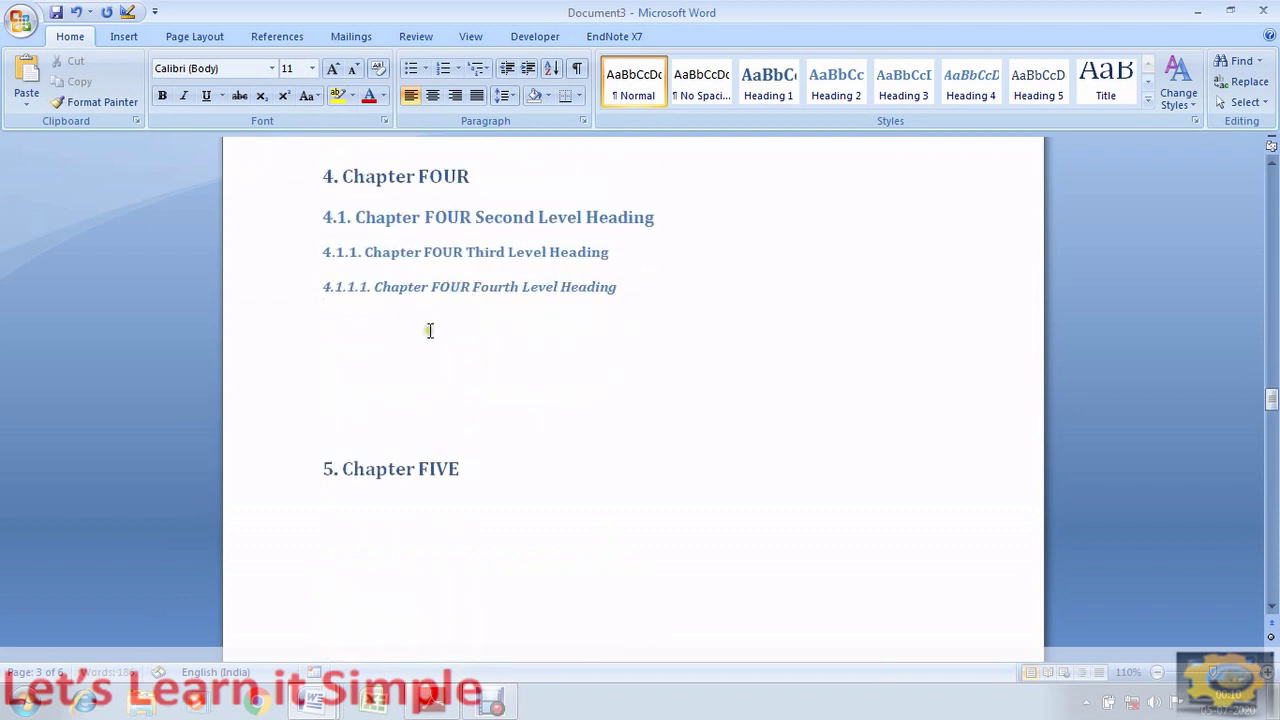
scroll(430, 335, "down", 4)
key("Return")
scroll(437, 351, "up", 6)
scroll(437, 351, "down", 8)
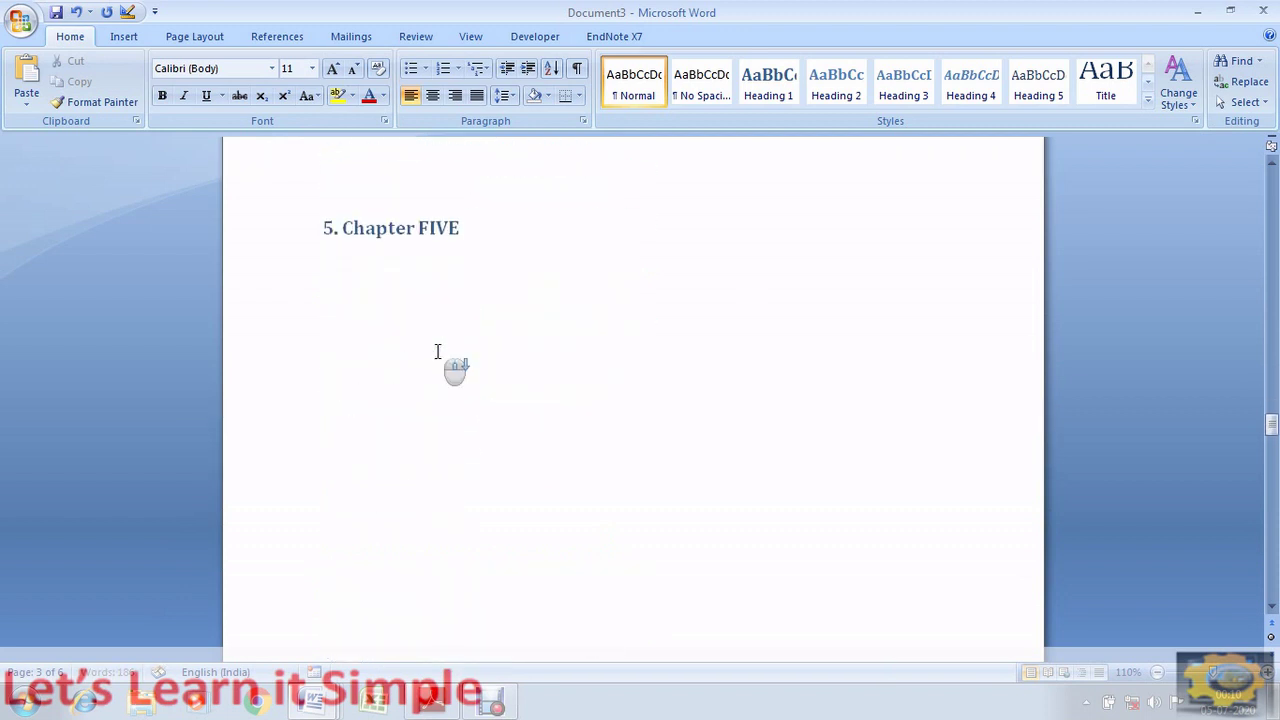
scroll(437, 351, "up", 2)
key("Return")
key("Return")
key("Return")
scroll(437, 351, "down", 5)
scroll(437, 351, "up", 1)
key("Return")
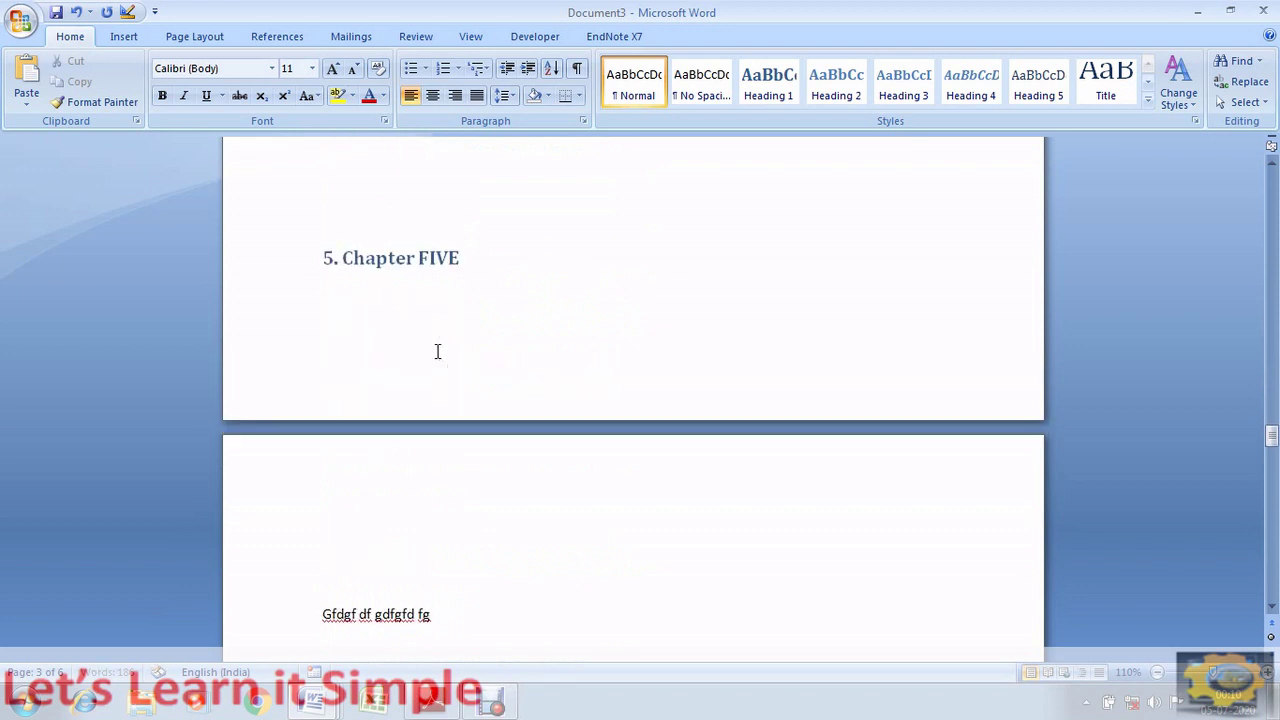
key("Return")
key("Return")
Refresh the entire table of contents to match the new chapter page positions.
scroll(610, 512, "up", 15)
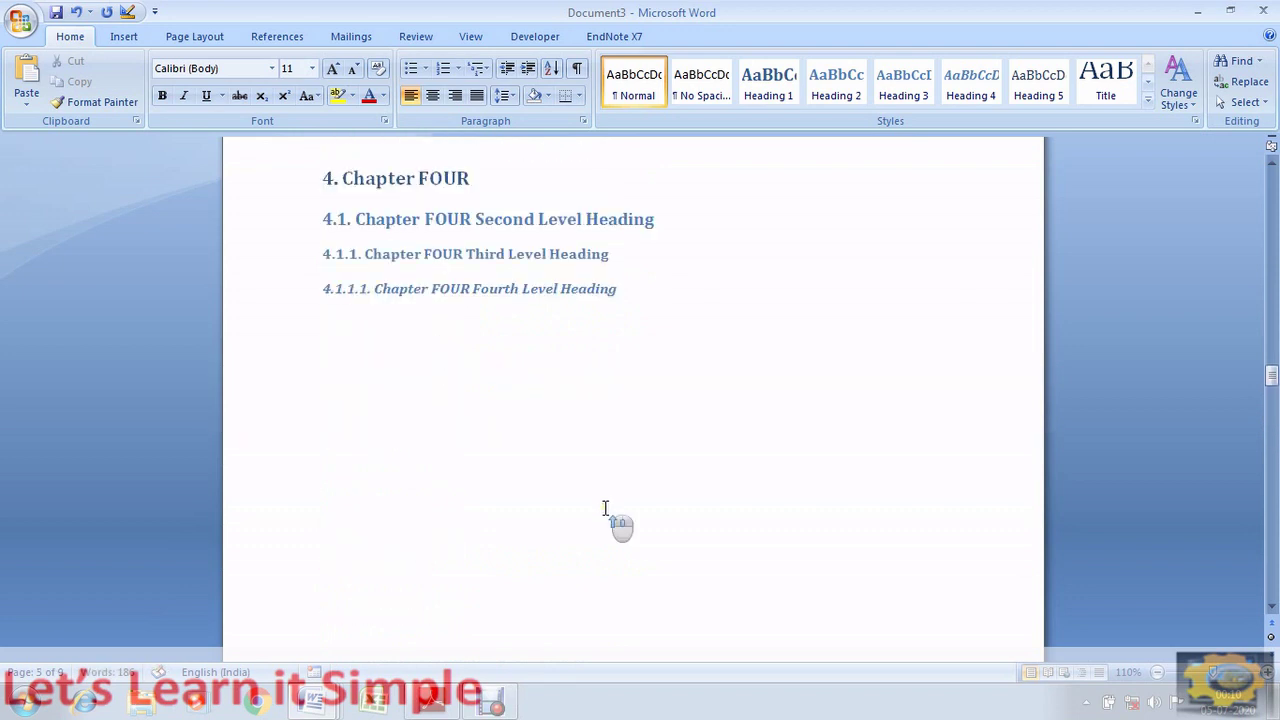
scroll(615, 512, "up", 20)
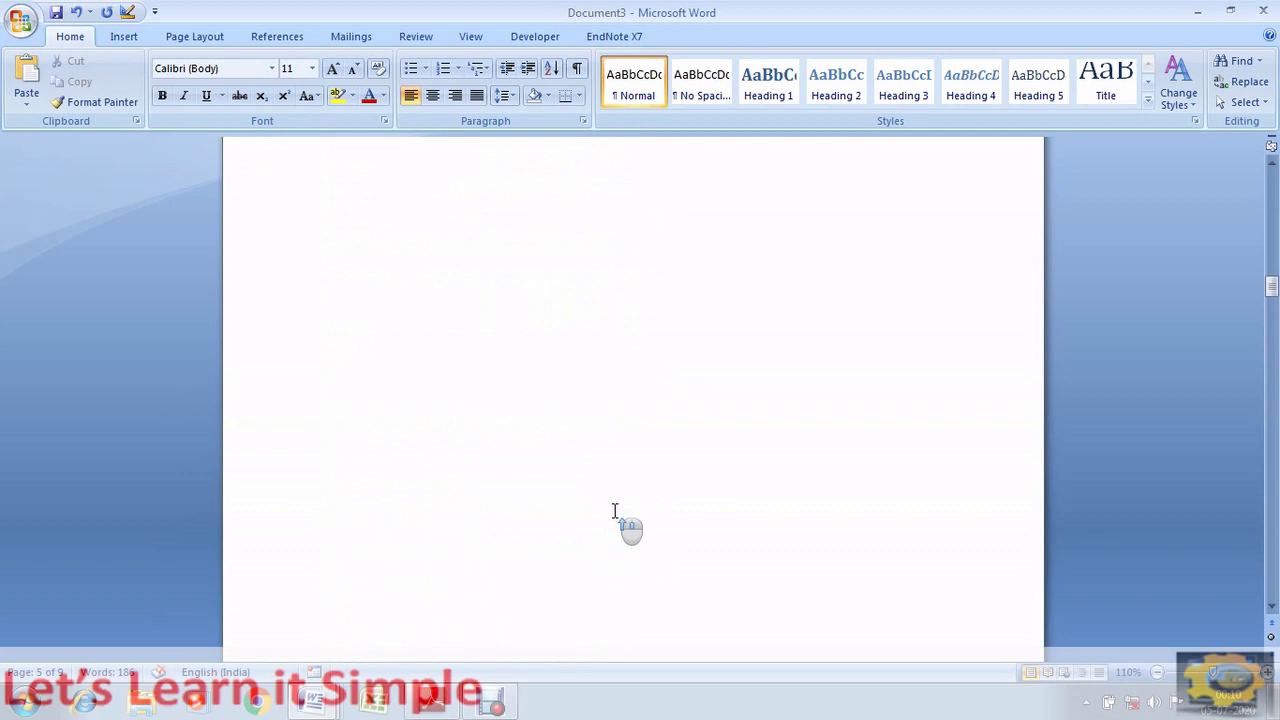
scroll(615, 512, "up", 10)
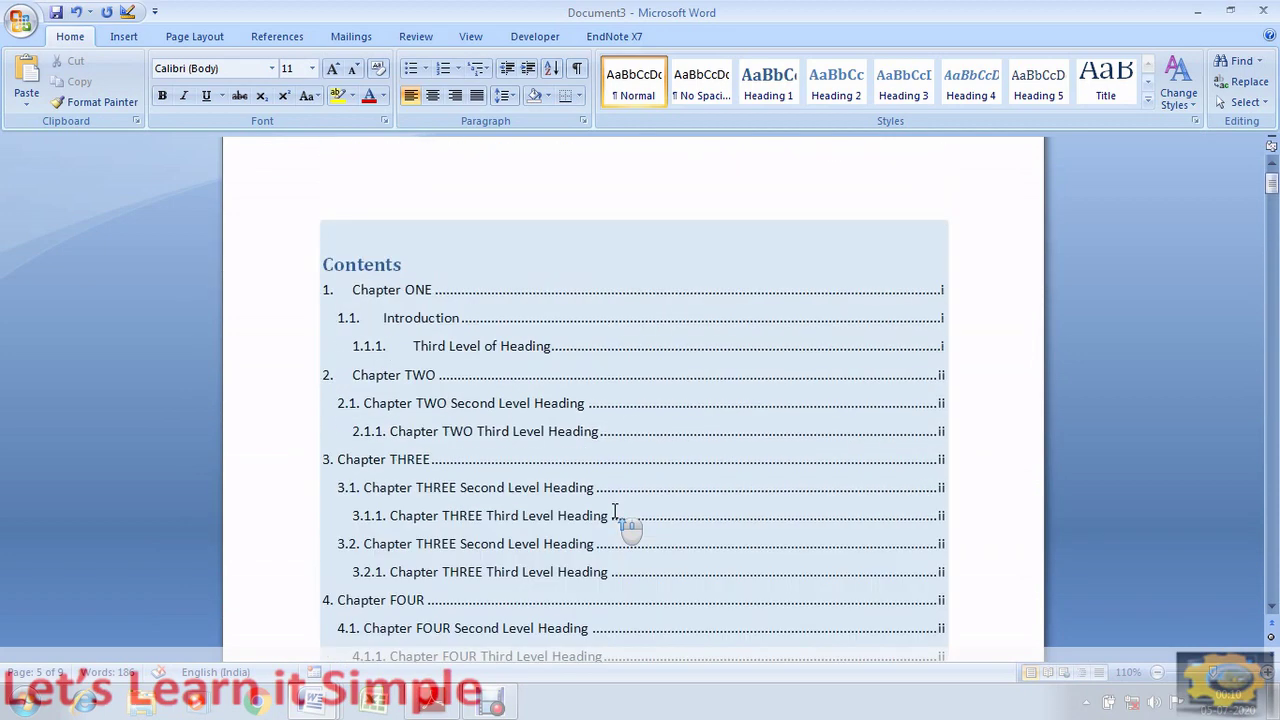
left_click(430, 290)
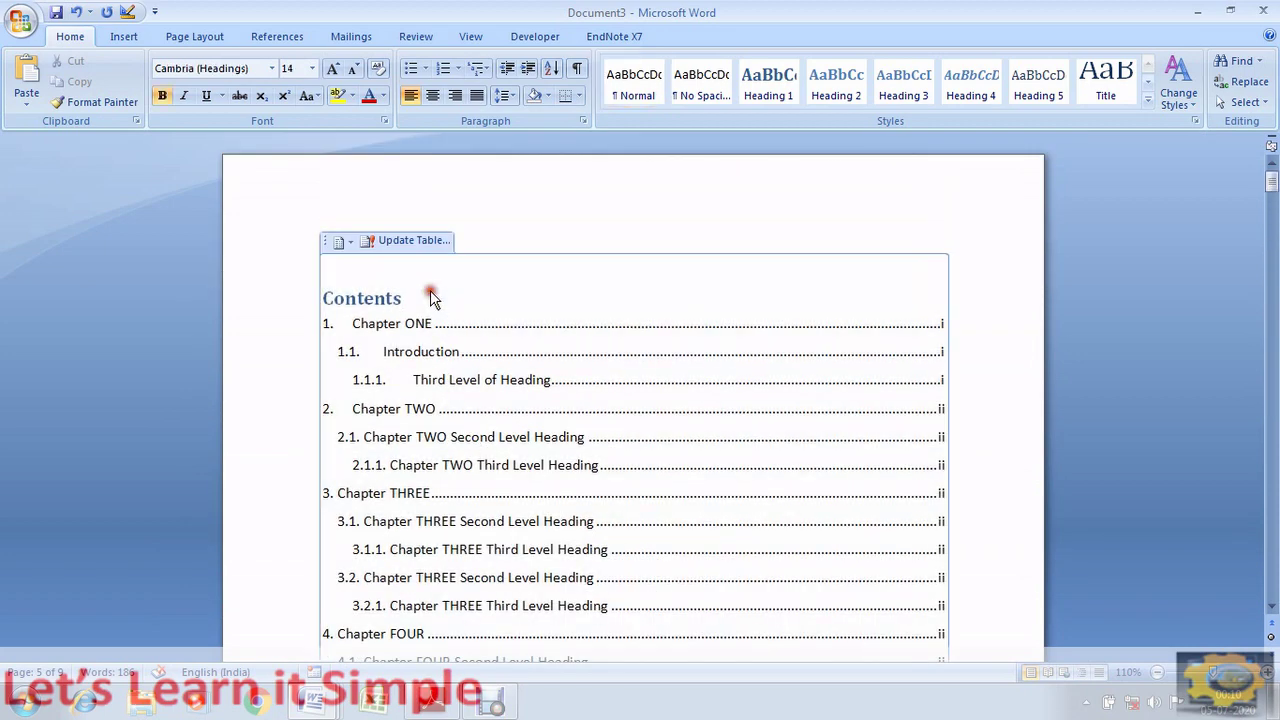
left_click(403, 240)
left_click(946, 233)
left_click(1008, 260)
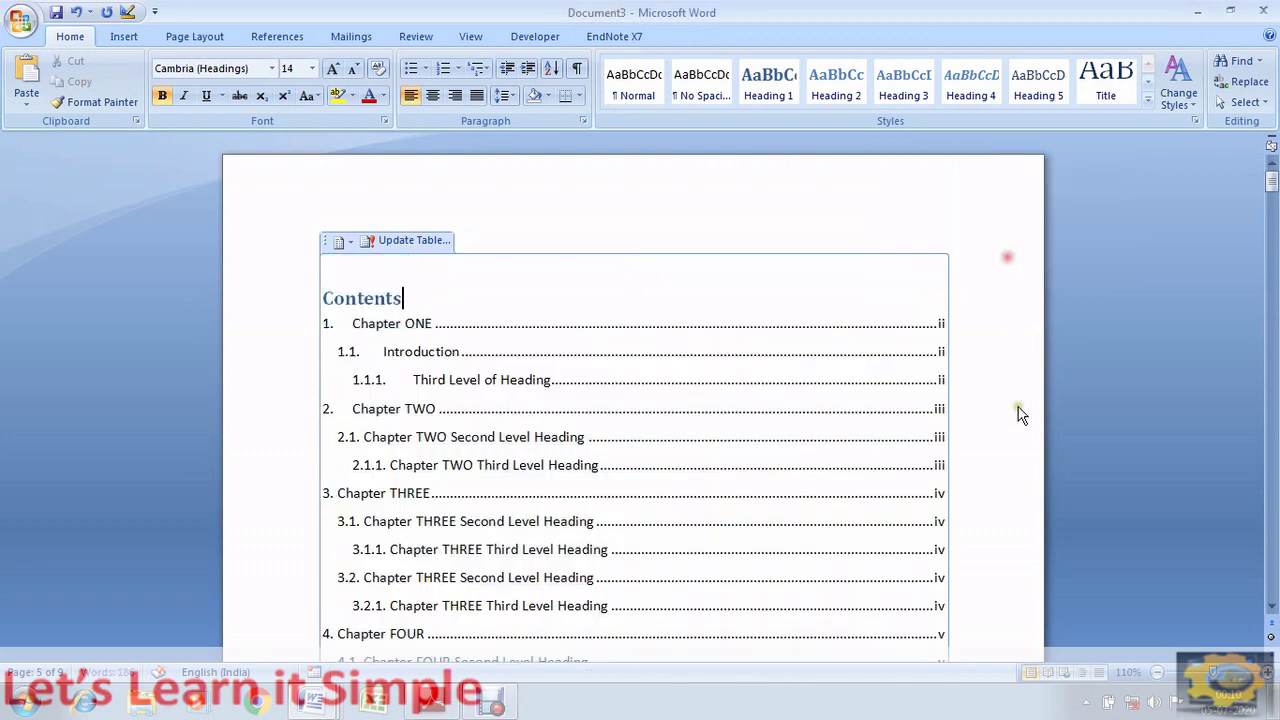
Confirm the page number format as i, ii, iii with numbering continued from the previous section.
left_click(994, 466)
scroll(992, 478, "down", 5)
left_click(912, 574)
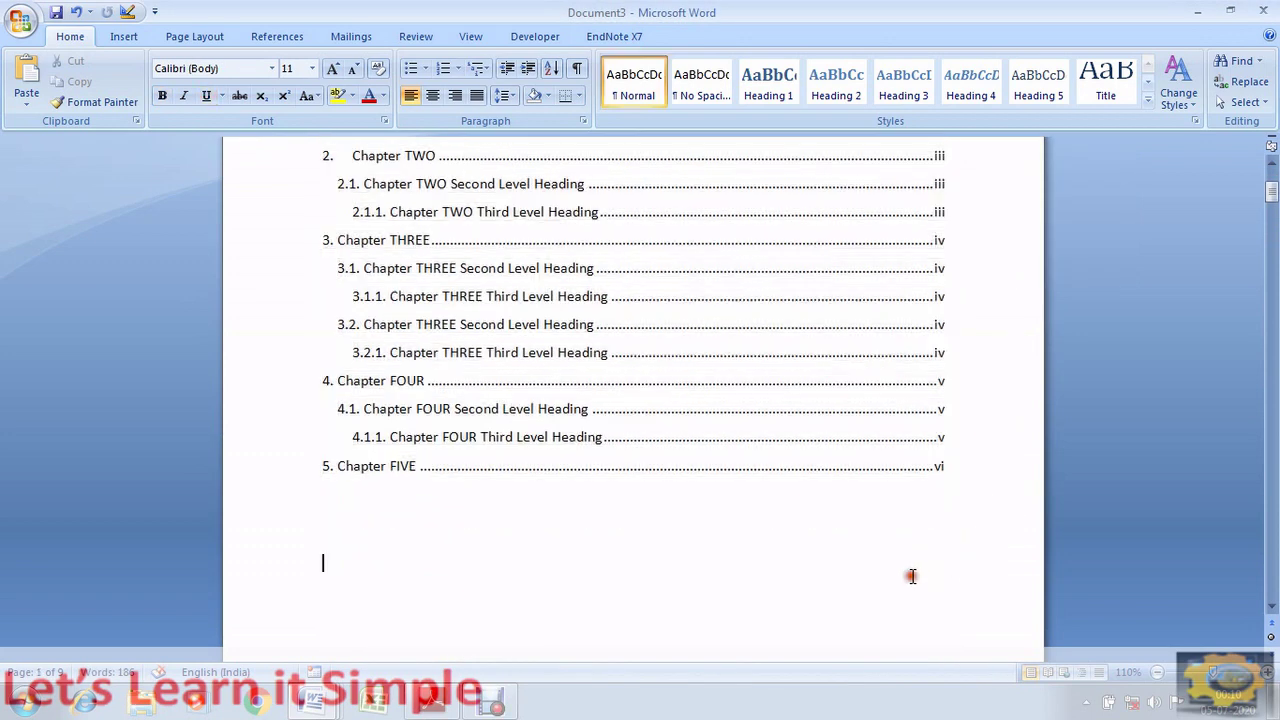
scroll(912, 577, "down", 6)
scroll(912, 582, "up", 6)
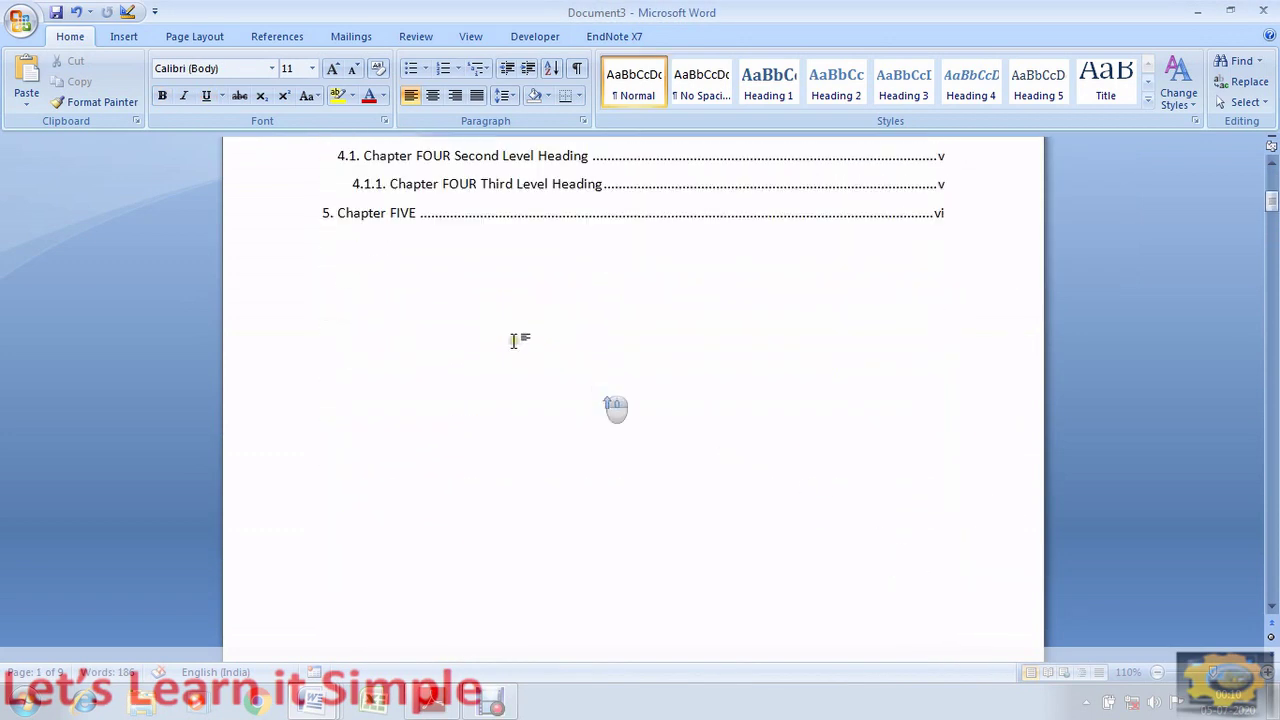
left_click(124, 36)
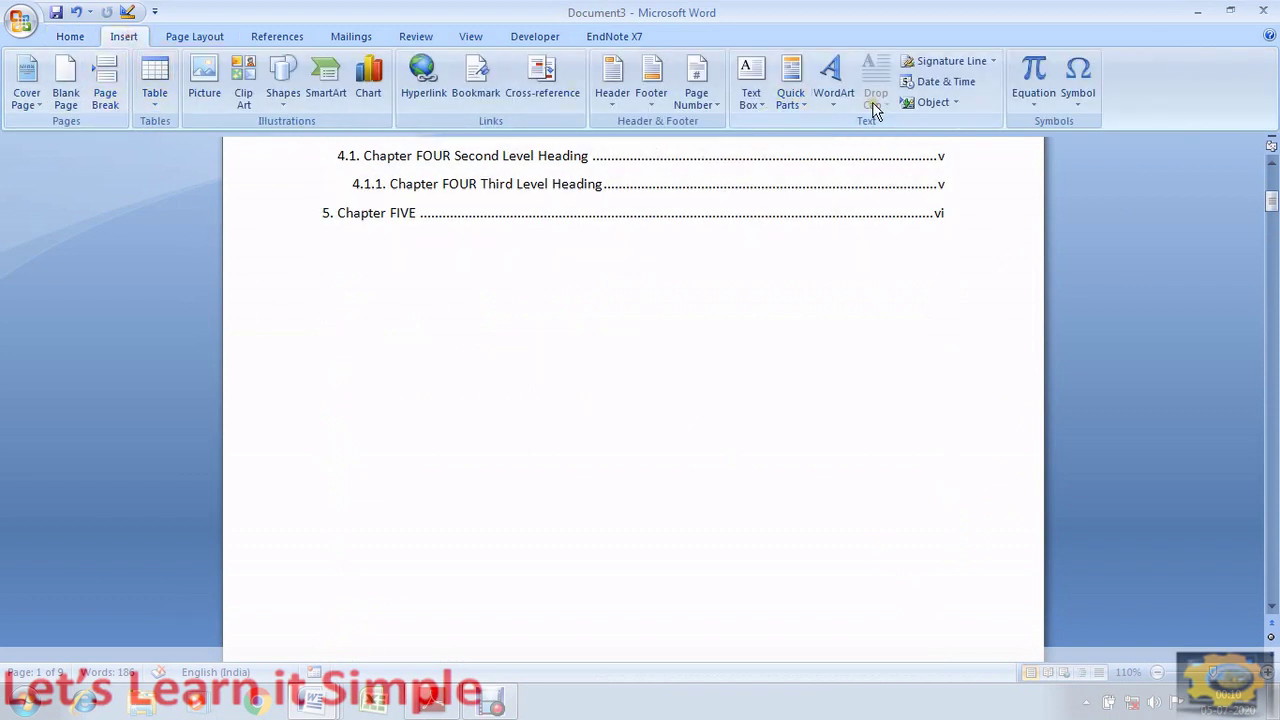
left_click(703, 100)
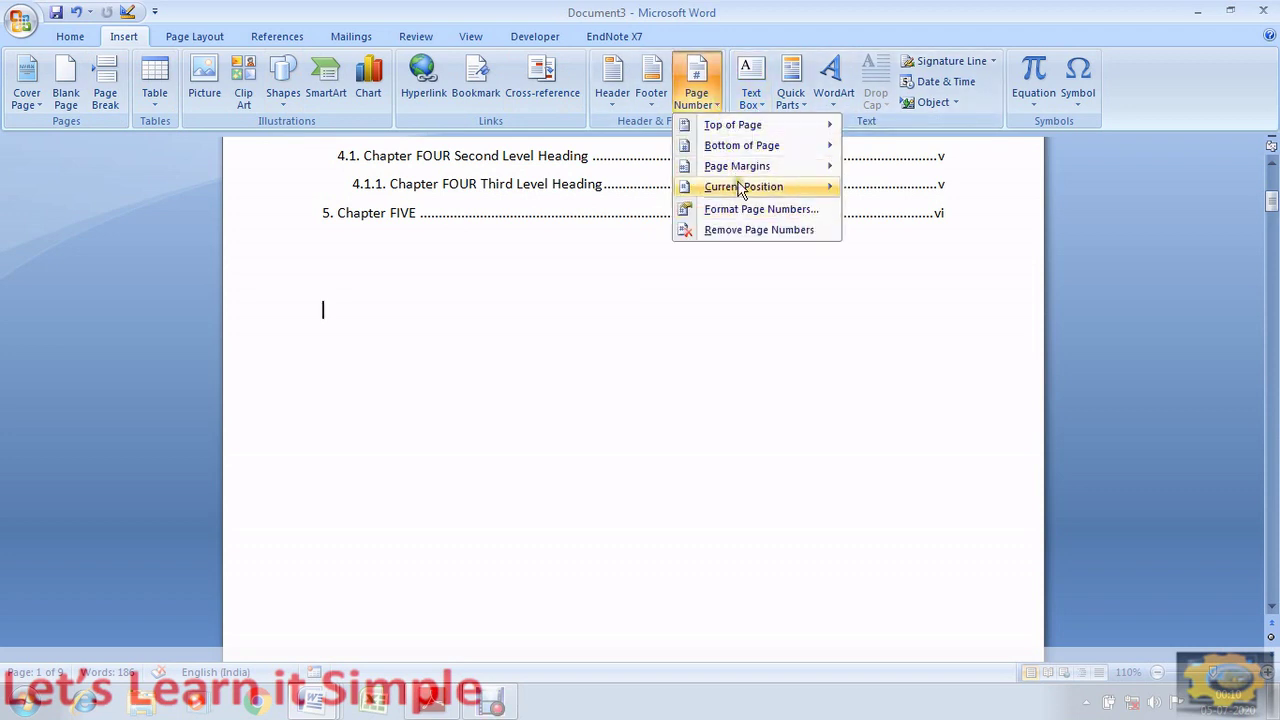
mouse_move(715, 146)
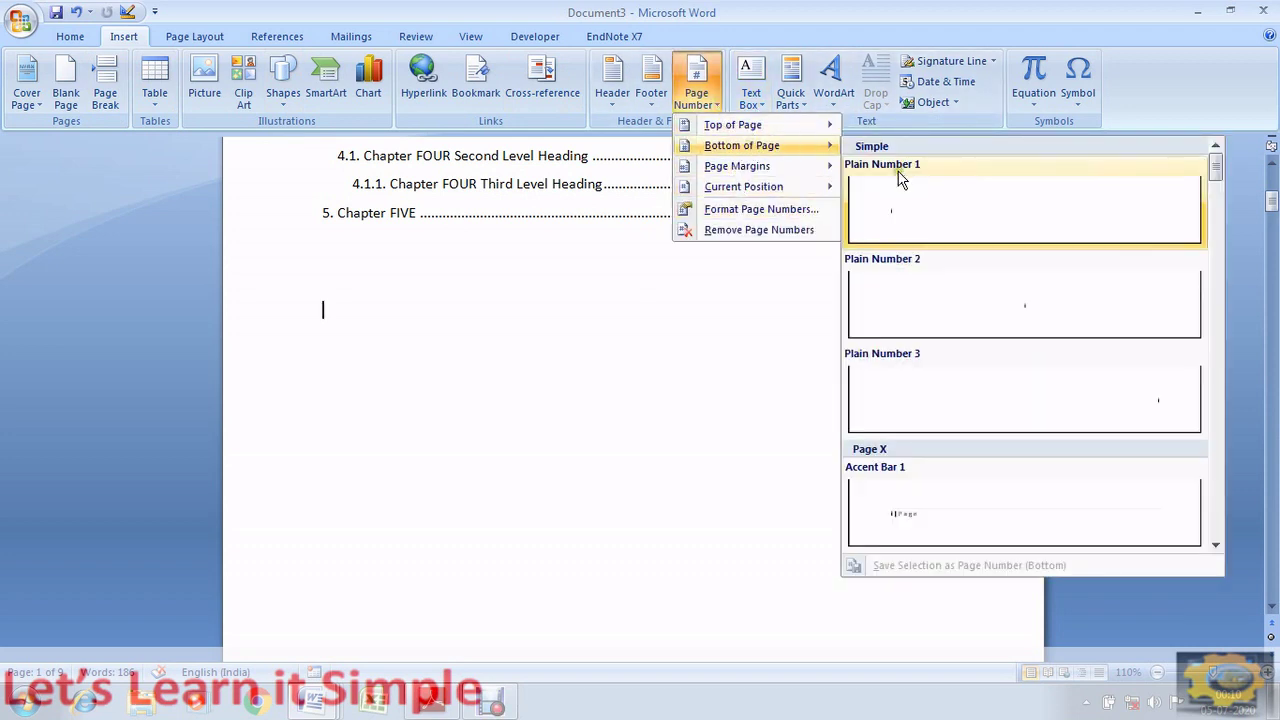
left_click(791, 209)
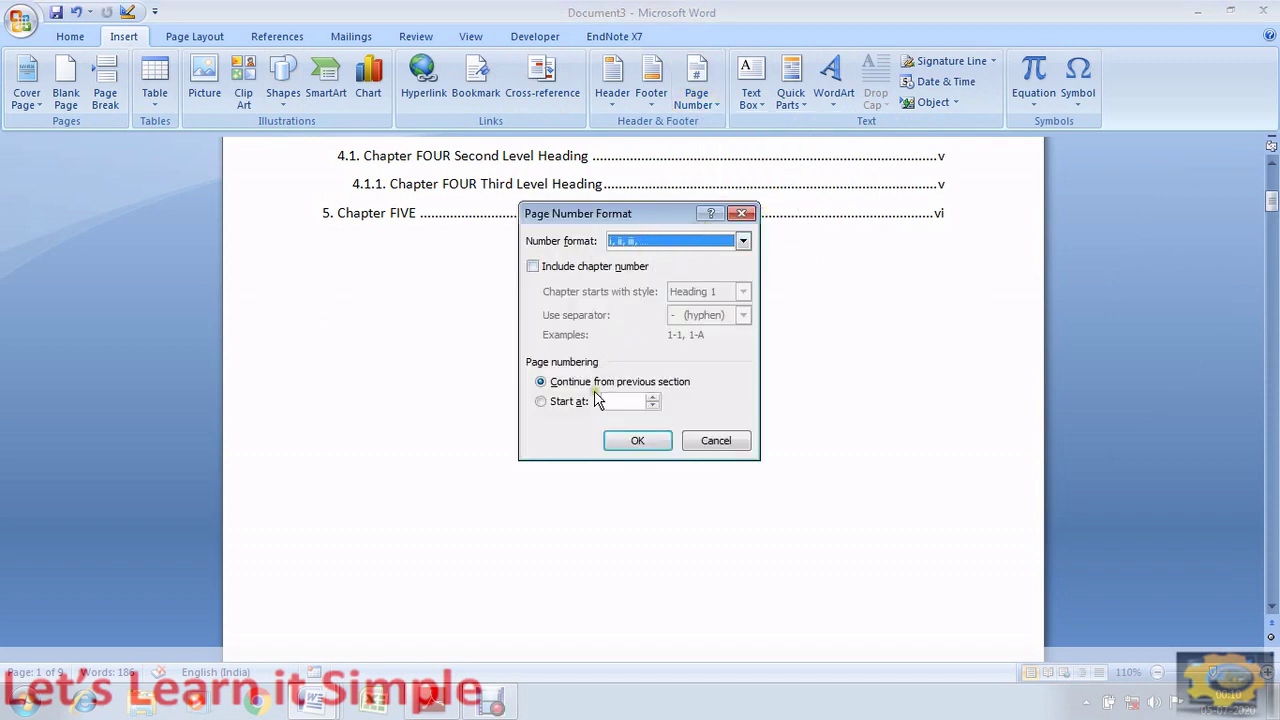
left_click(636, 441)
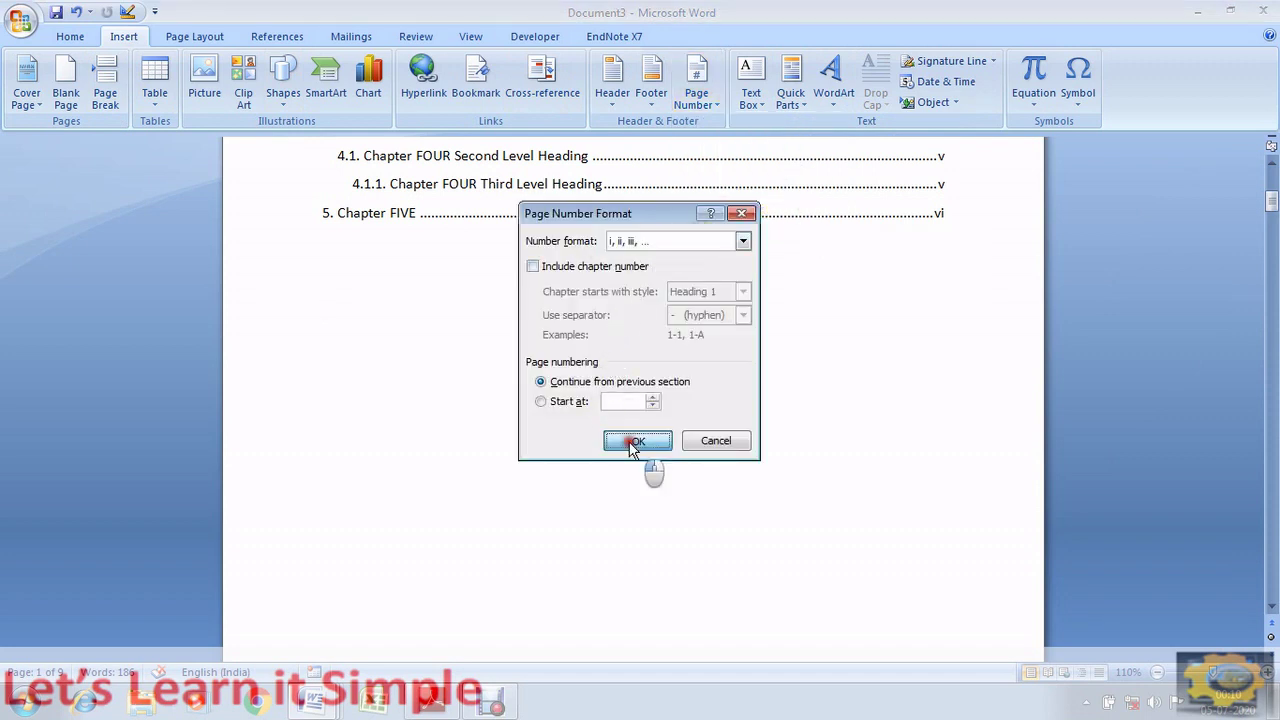
Insert a Plain Number 2 page number at the bottom of the pages and return to the document body.
left_click(696, 92)
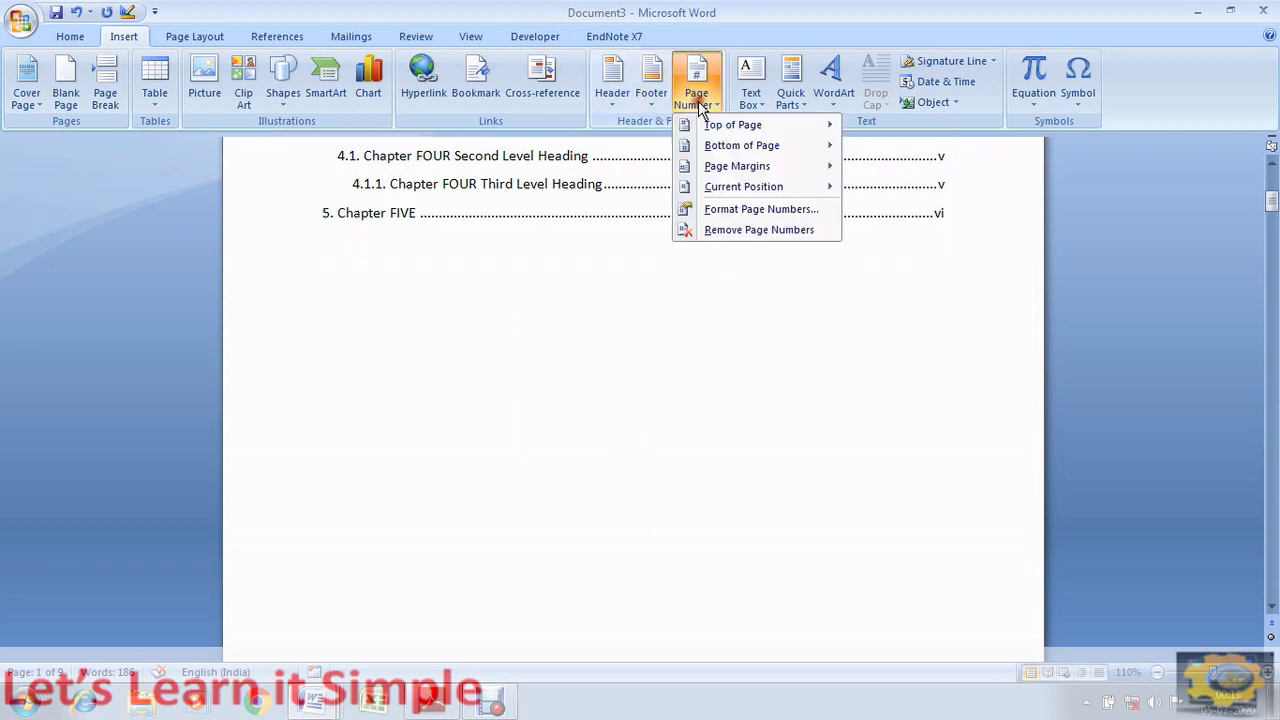
mouse_move(715, 146)
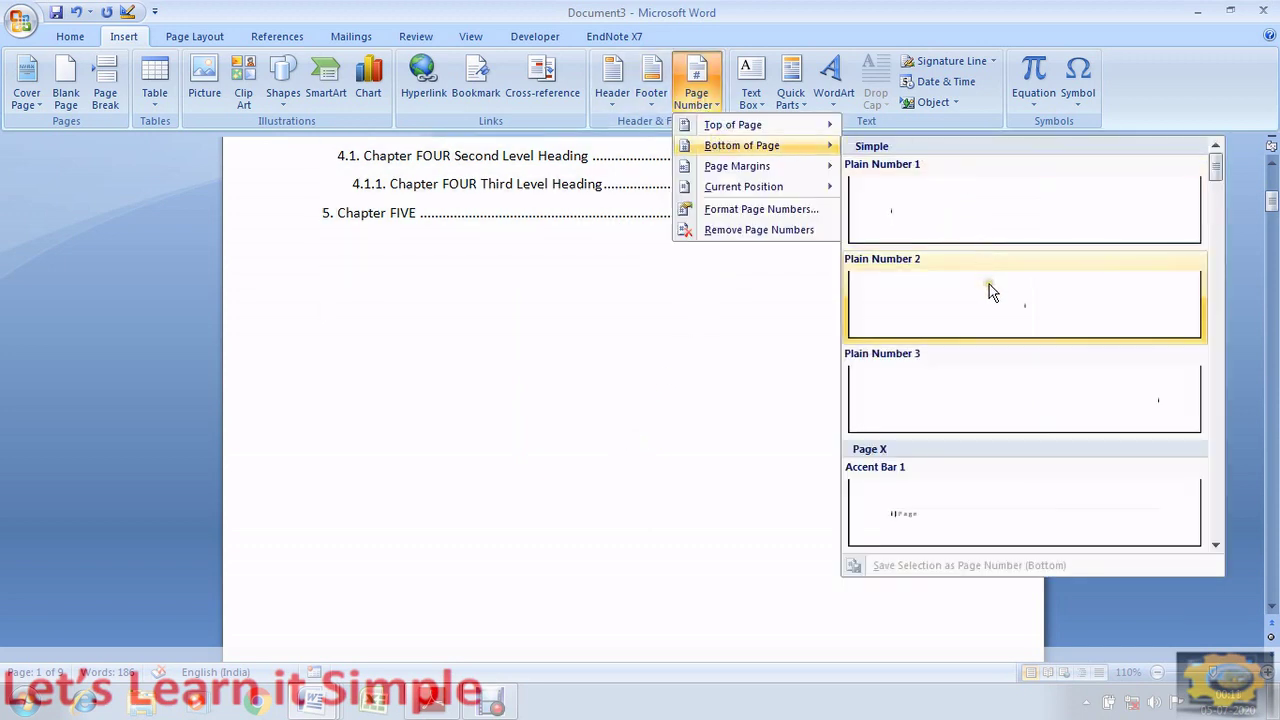
left_click(991, 291)
scroll(622, 325, "up", 10)
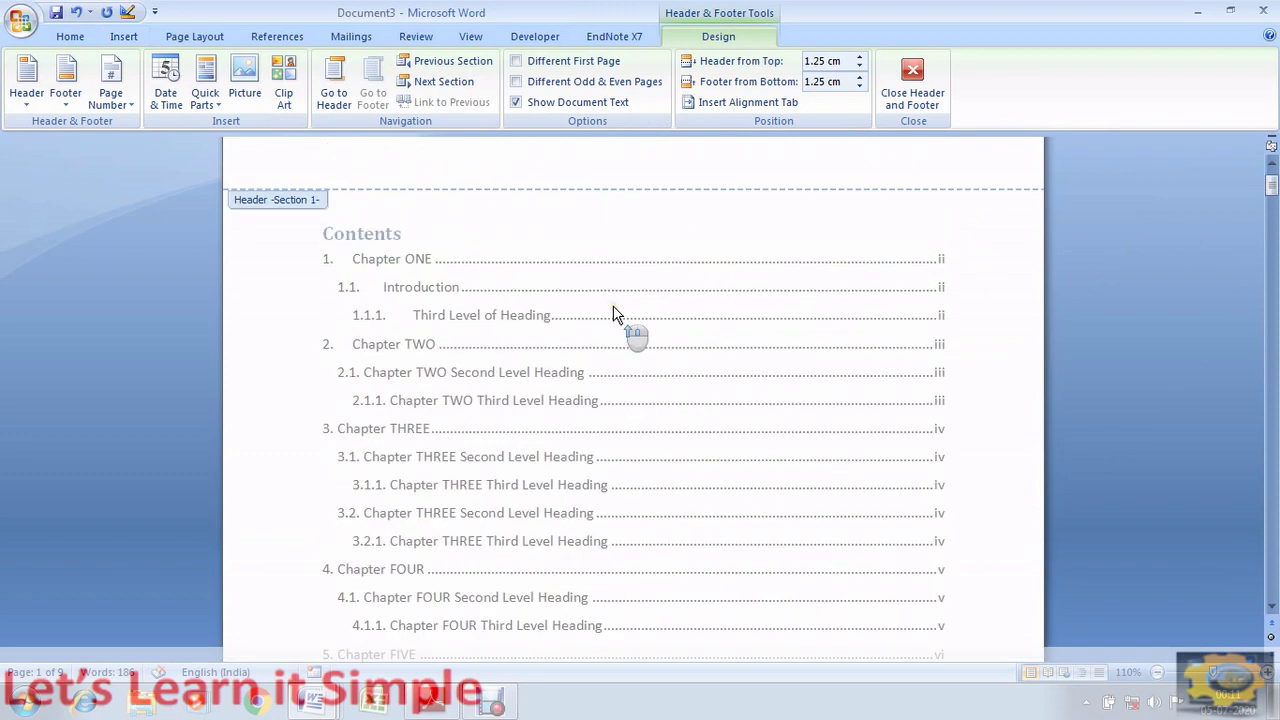
scroll(609, 349, "down", 5)
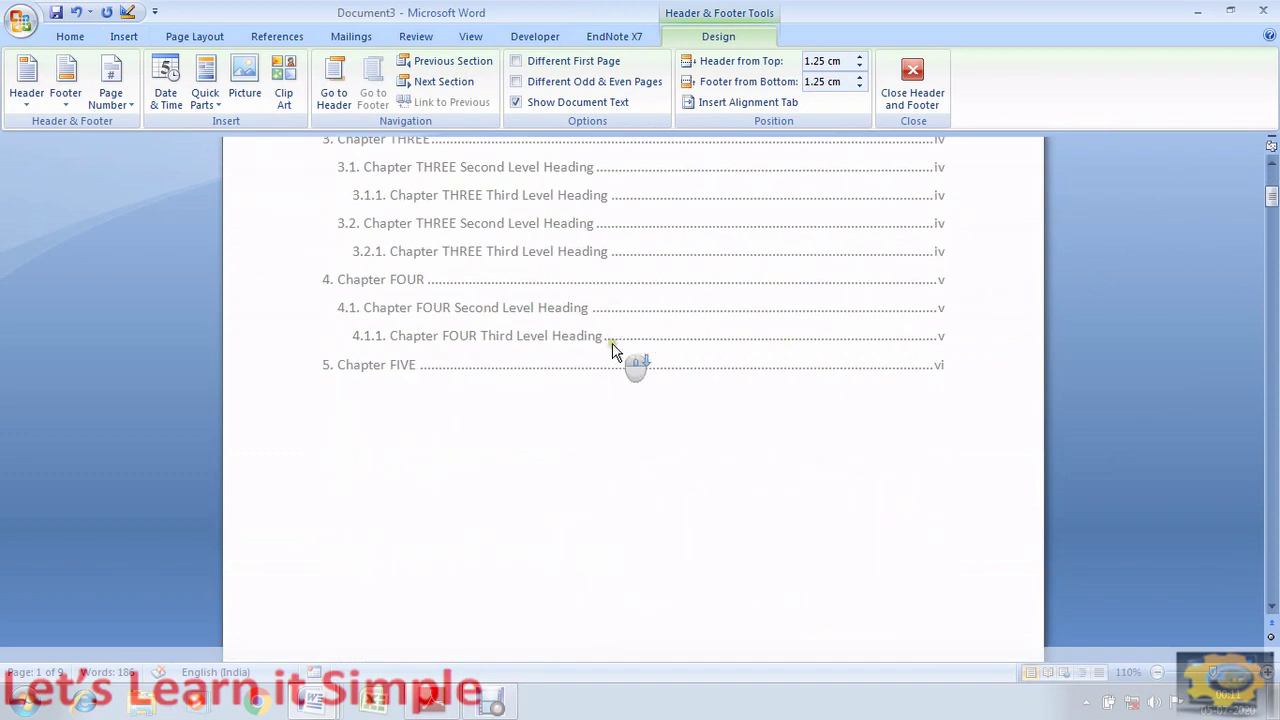
double_click(617, 404)
Examine the footer page numbers on the chapter pages, including the footer just before Chapter THREE.
scroll(618, 413, "down", 5)
scroll(618, 413, "down", 15)
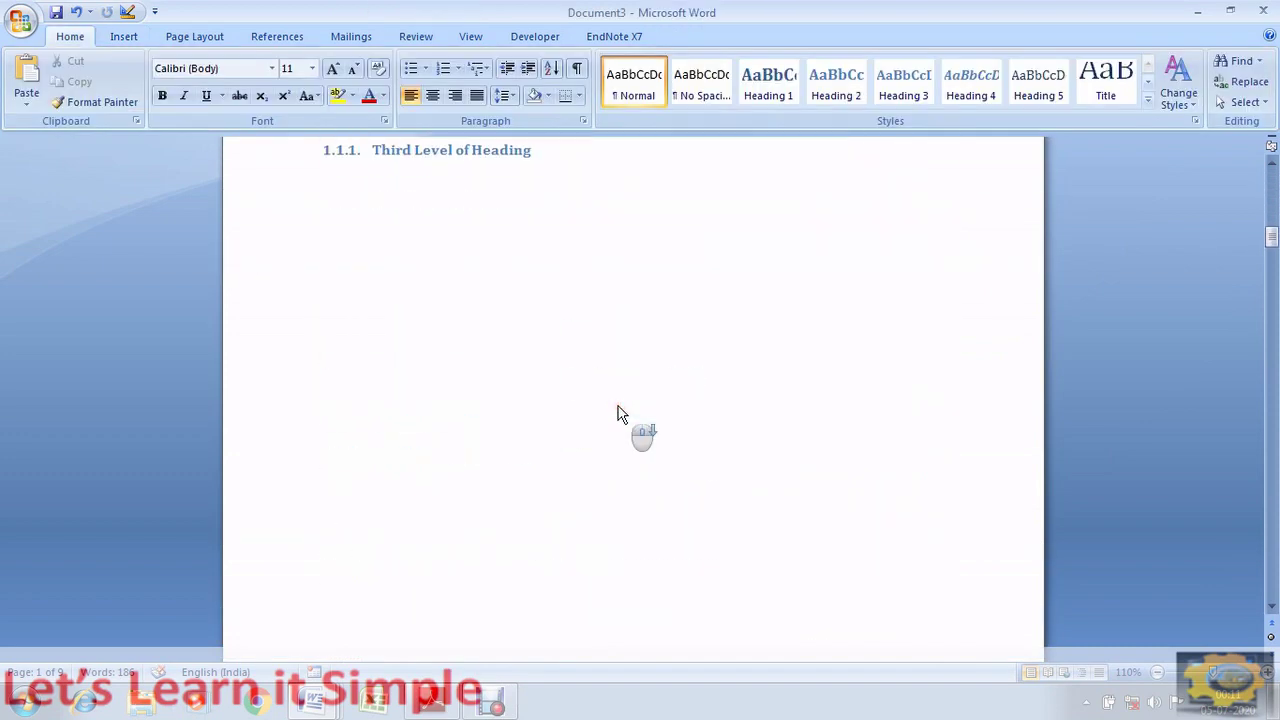
scroll(618, 413, "down", 8)
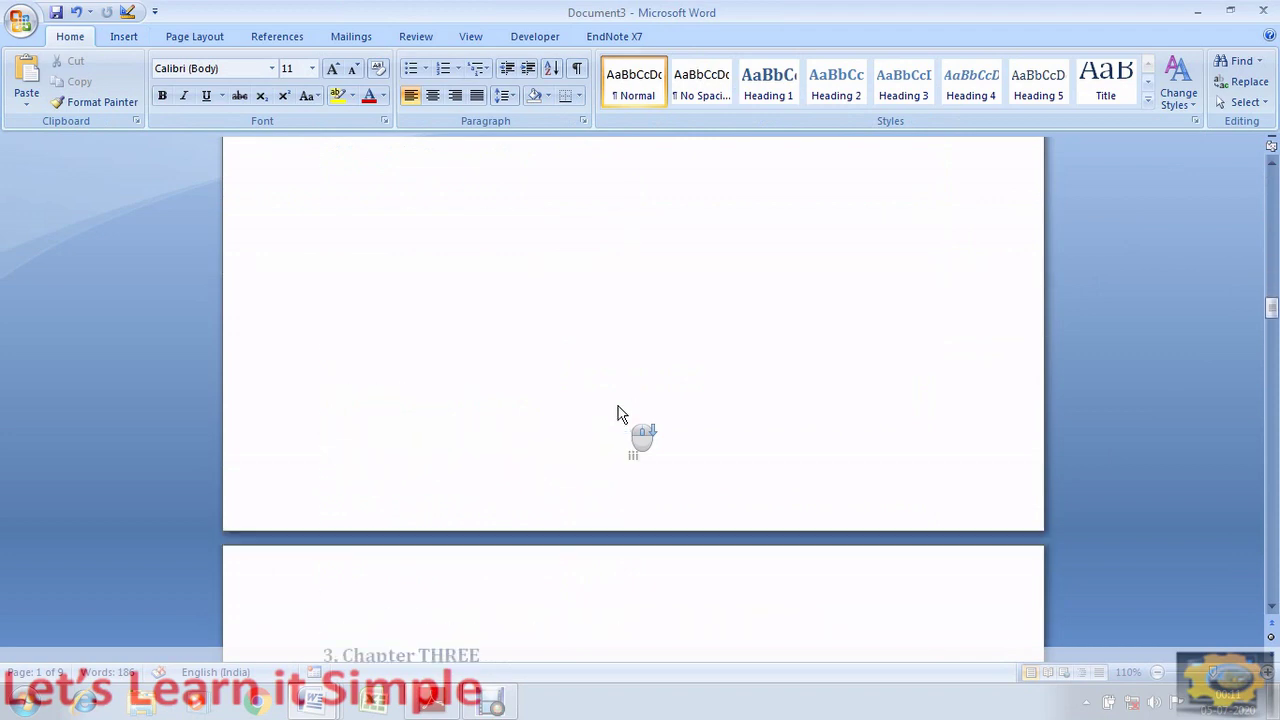
scroll(611, 386, "up", 2)
left_click(643, 262)
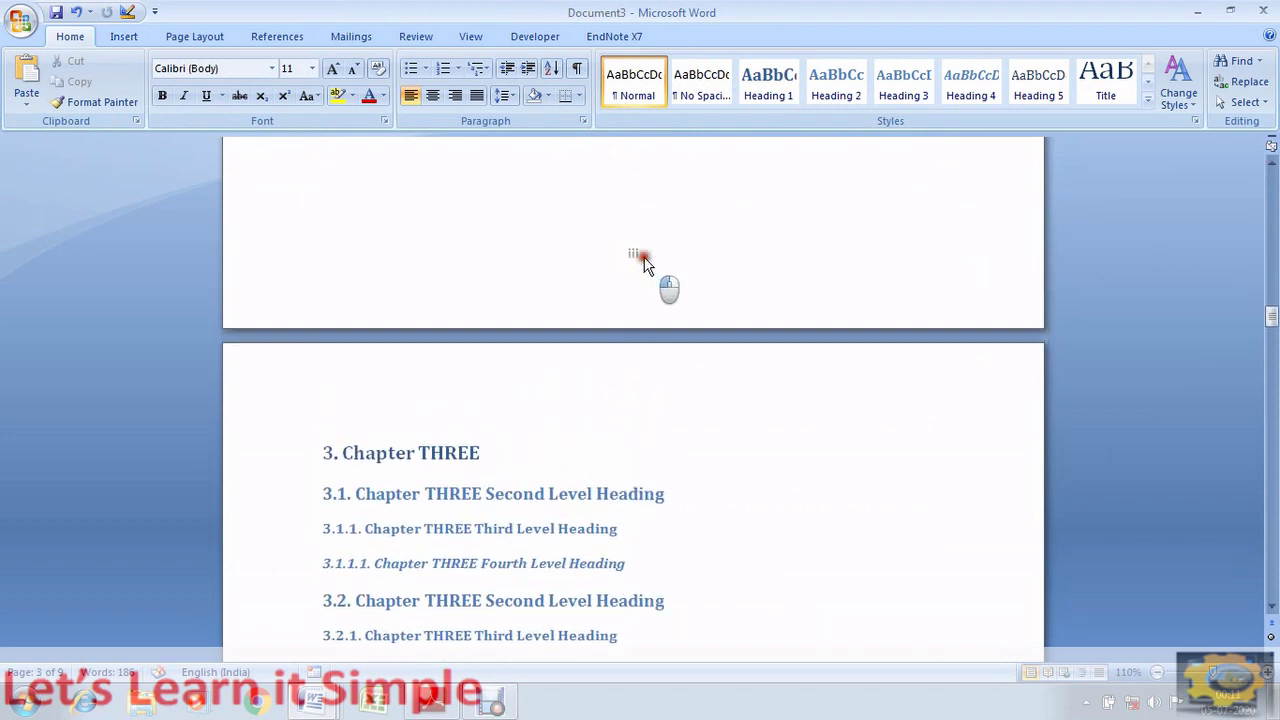
double_click(637, 262)
left_click(655, 265)
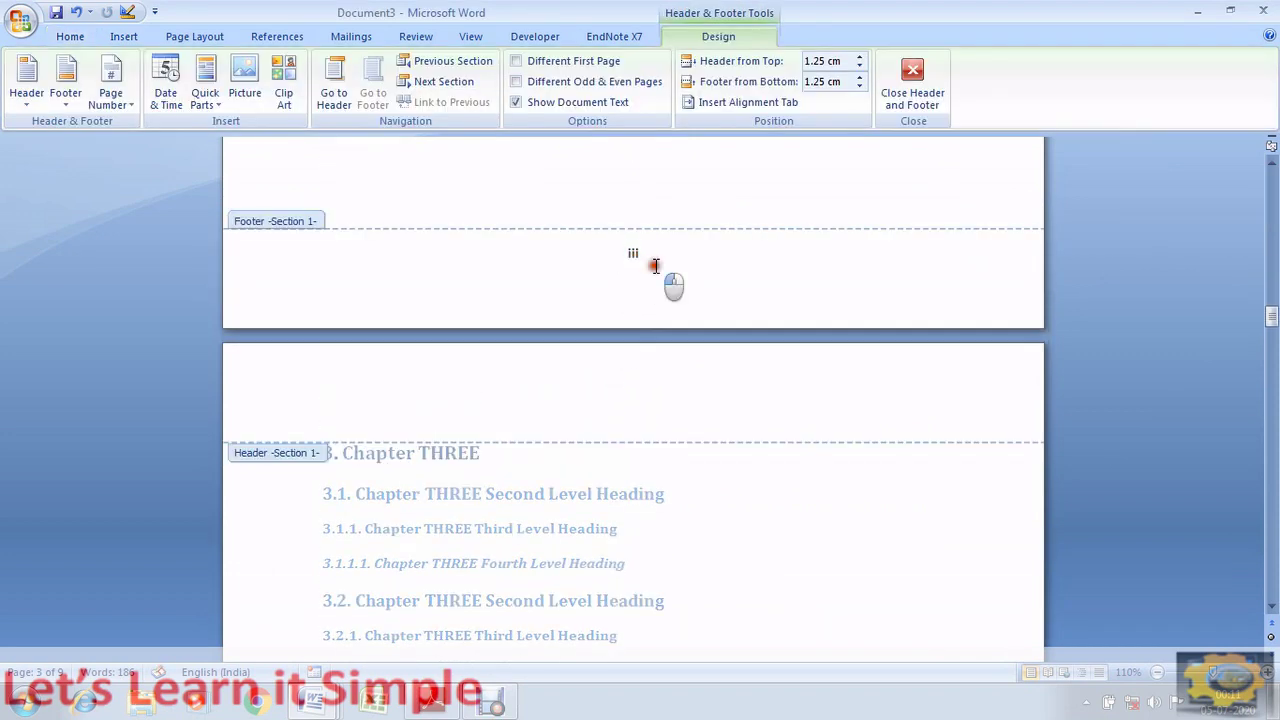
scroll(650, 268, "up", 20)
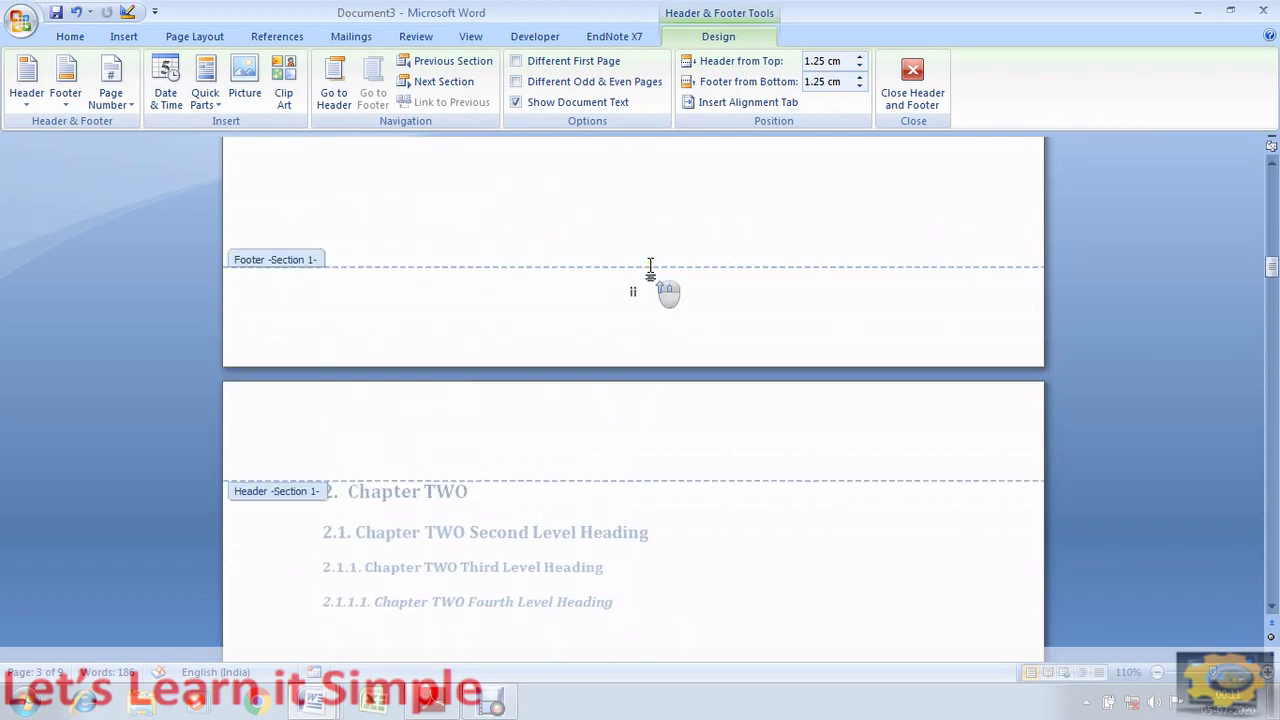
scroll(650, 268, "down", 3)
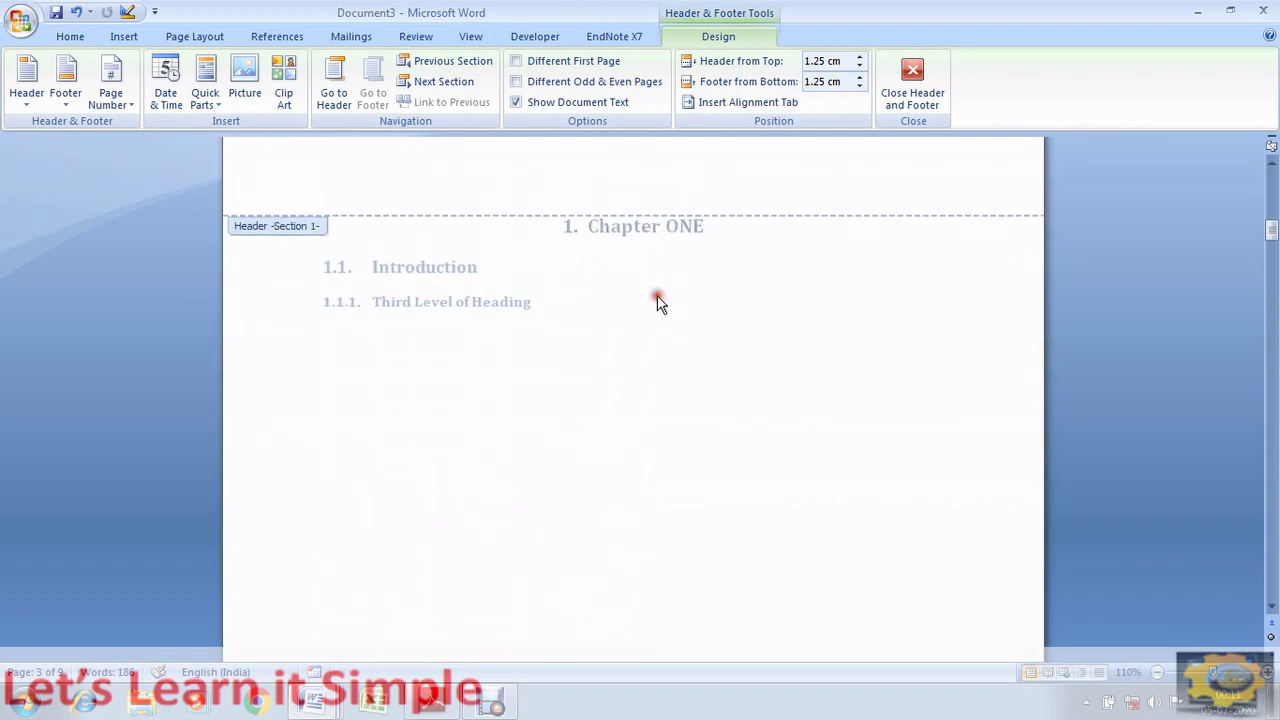
double_click(653, 310)
Compare the page numbers in the table of contents with the numbering of the contents page and the Chapter ONE page.
scroll(652, 310, "up", 10)
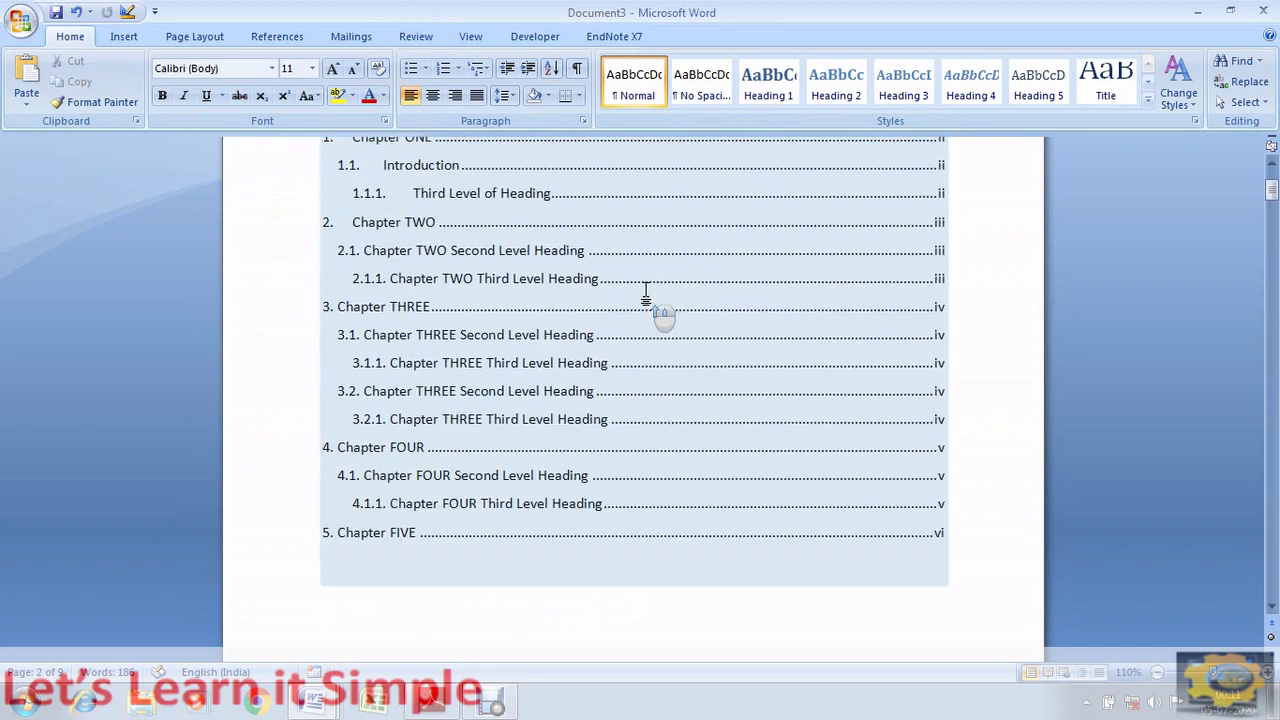
scroll(648, 310, "down", 8)
scroll(648, 310, "down", 5)
left_click(677, 479)
scroll(677, 480, "up", 10)
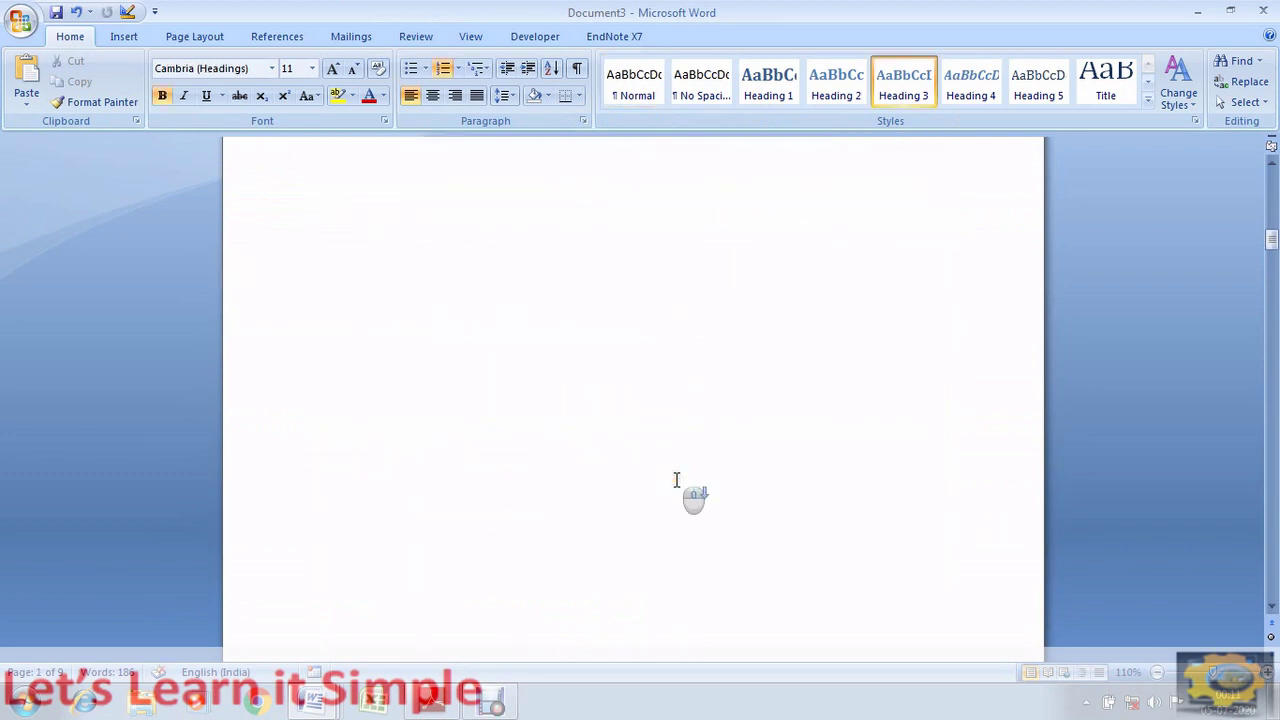
scroll(677, 480, "up", 18)
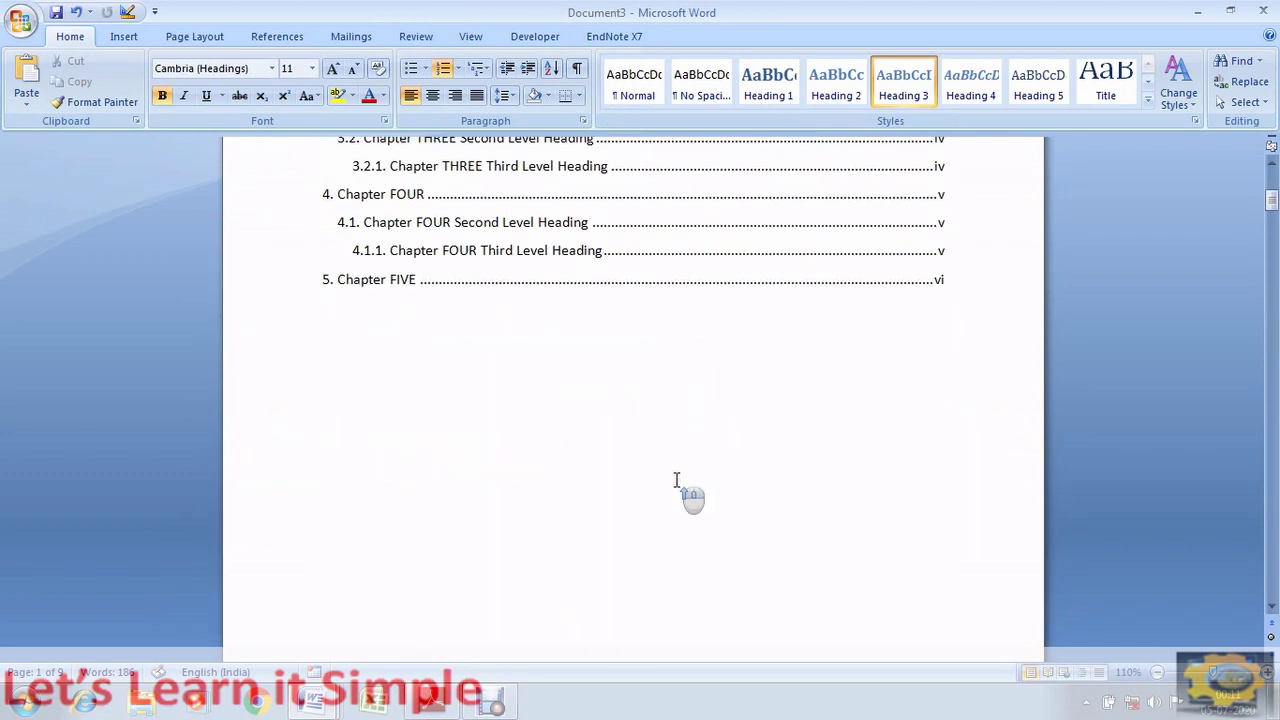
scroll(676, 420, "up", 4)
scroll(676, 421, "down", 12)
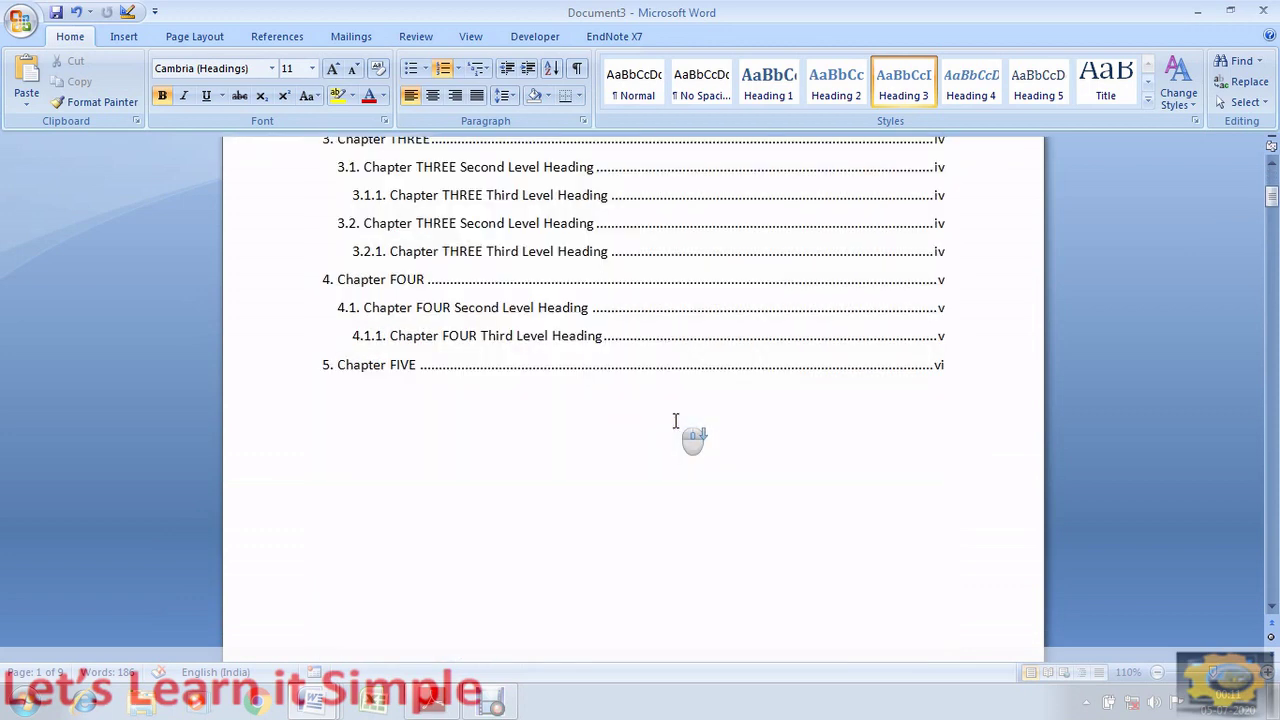
left_click(636, 373)
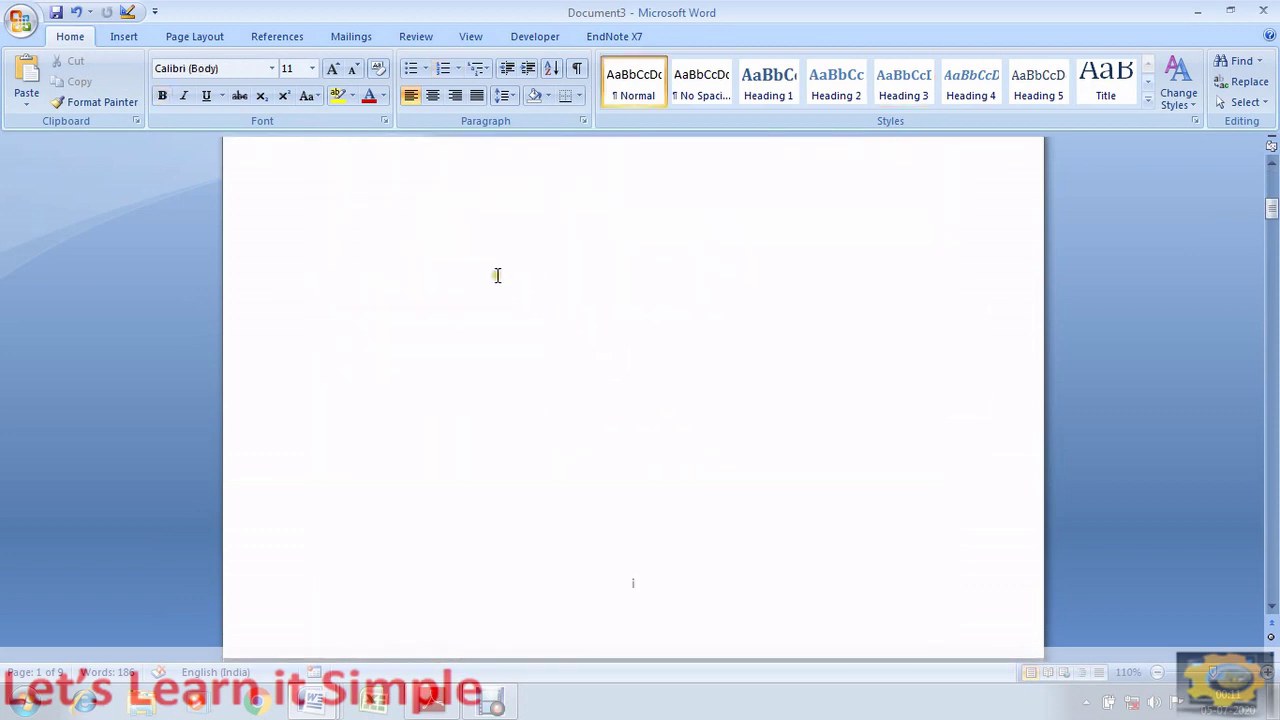
scroll(500, 280, "up", 2)
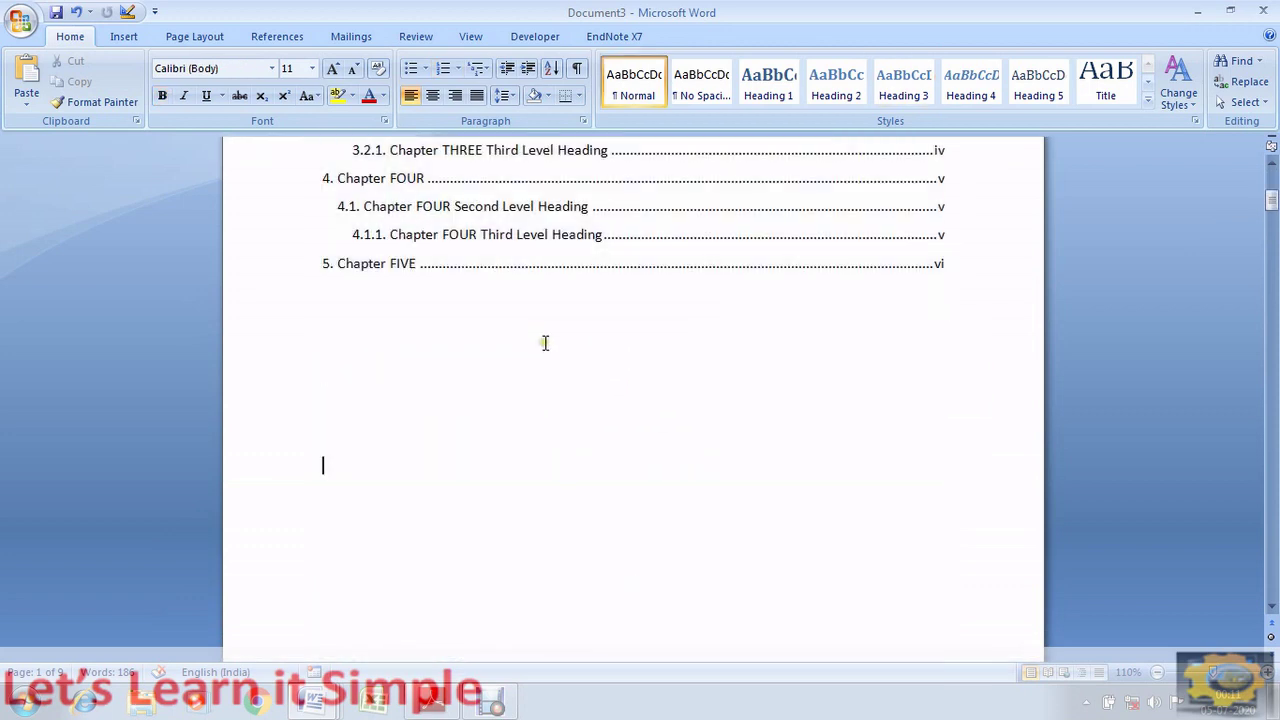
scroll(545, 343, "down", 10)
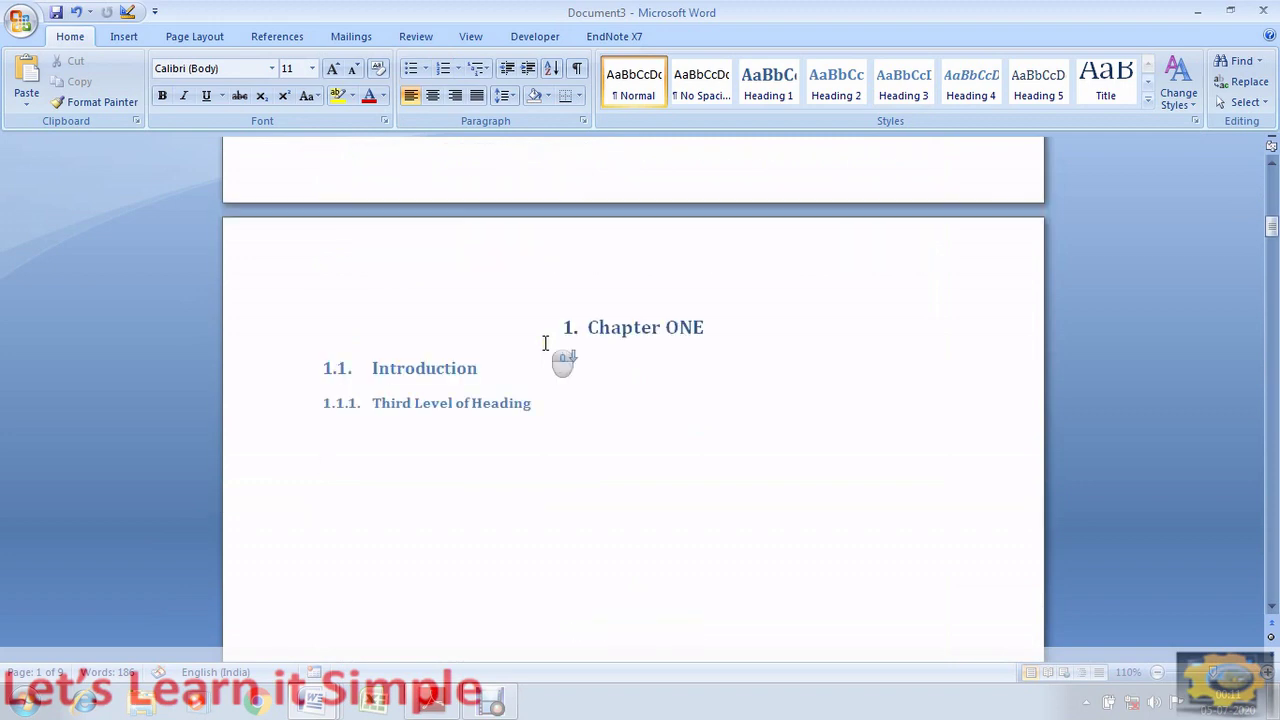
scroll(545, 343, "up", 10)
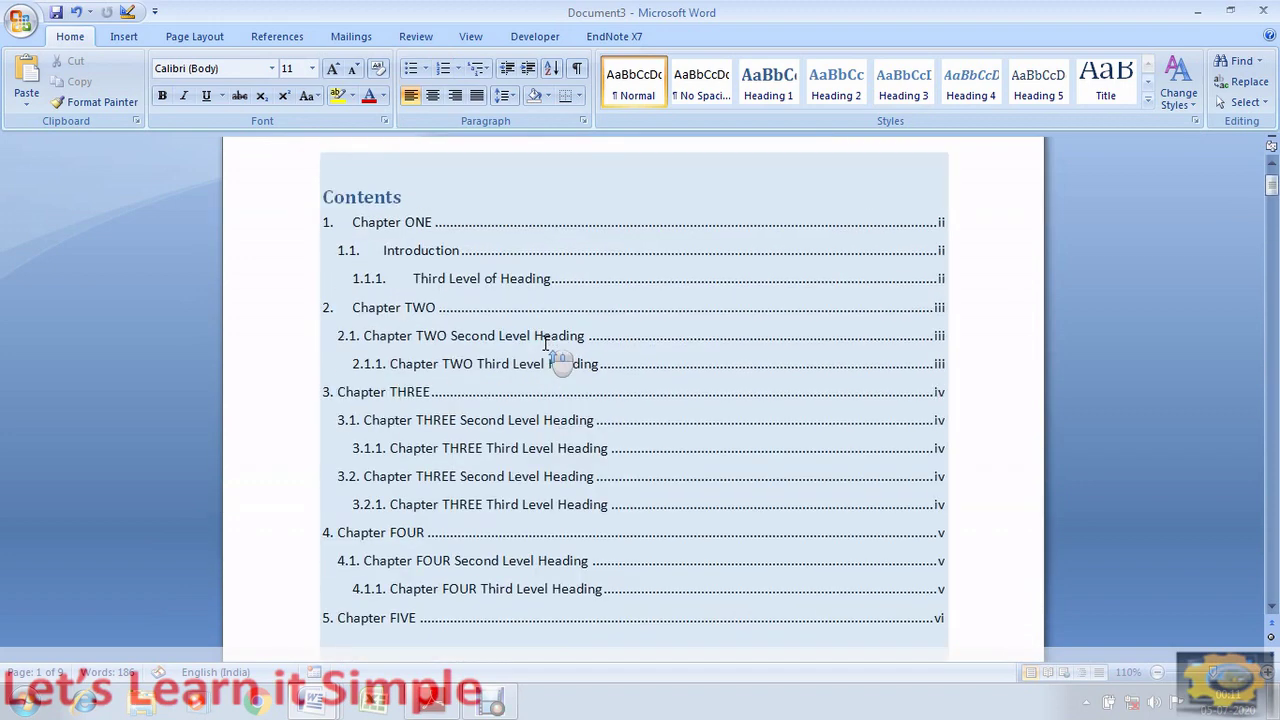
scroll(545, 343, "down", 10)
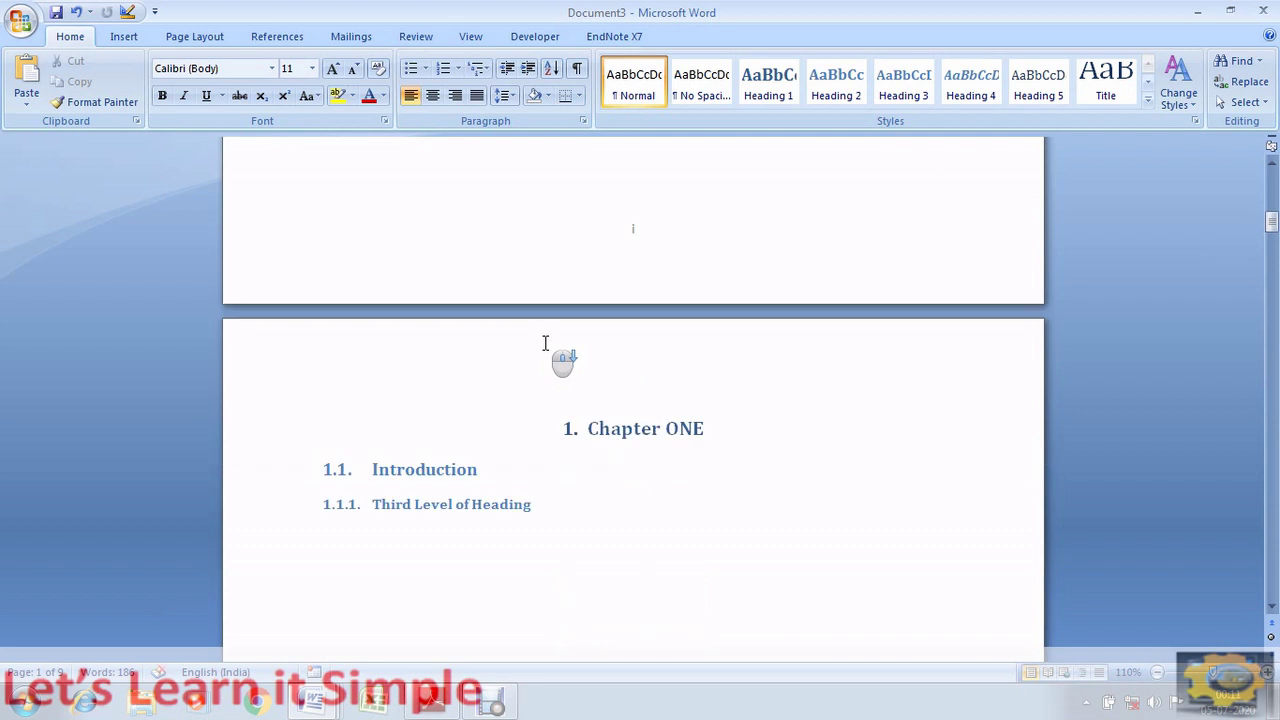
scroll(545, 343, "up", 10)
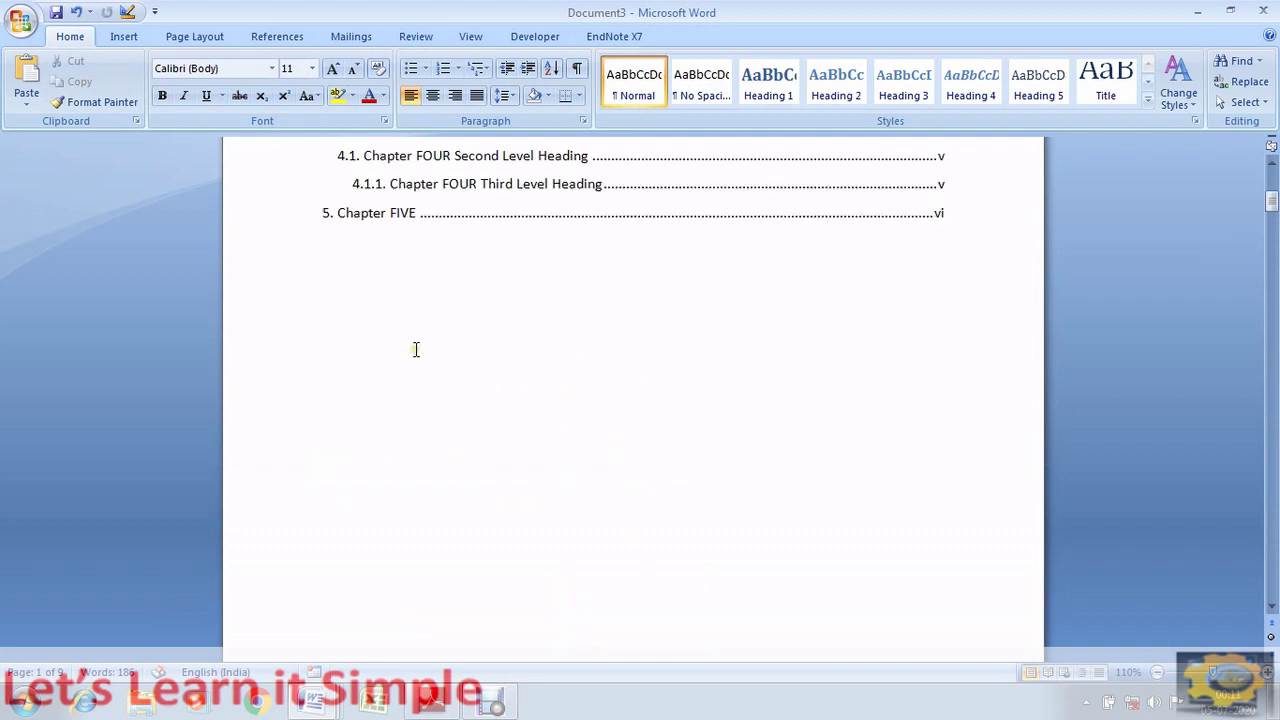
scroll(400, 271, "up", 8)
scroll(400, 280, "down", 1)
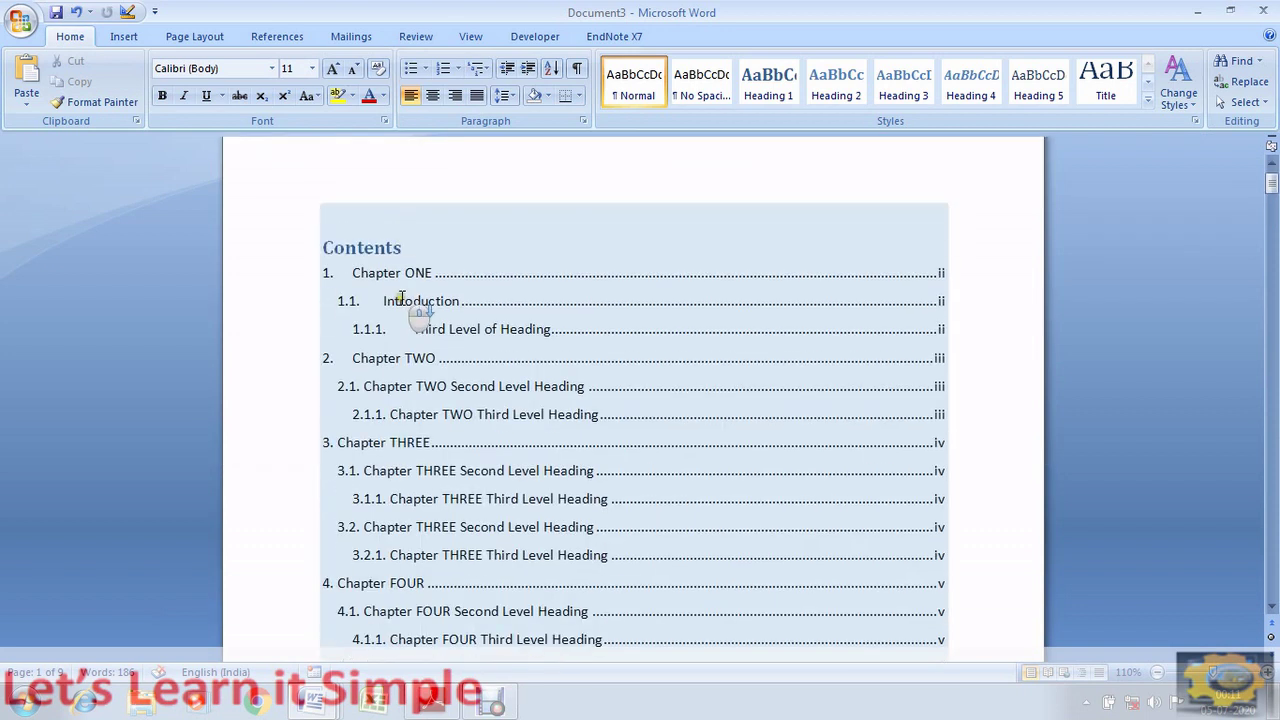
Insert a Next Page section break in the blank area below the table of contents.
scroll(400, 300, "down", 10)
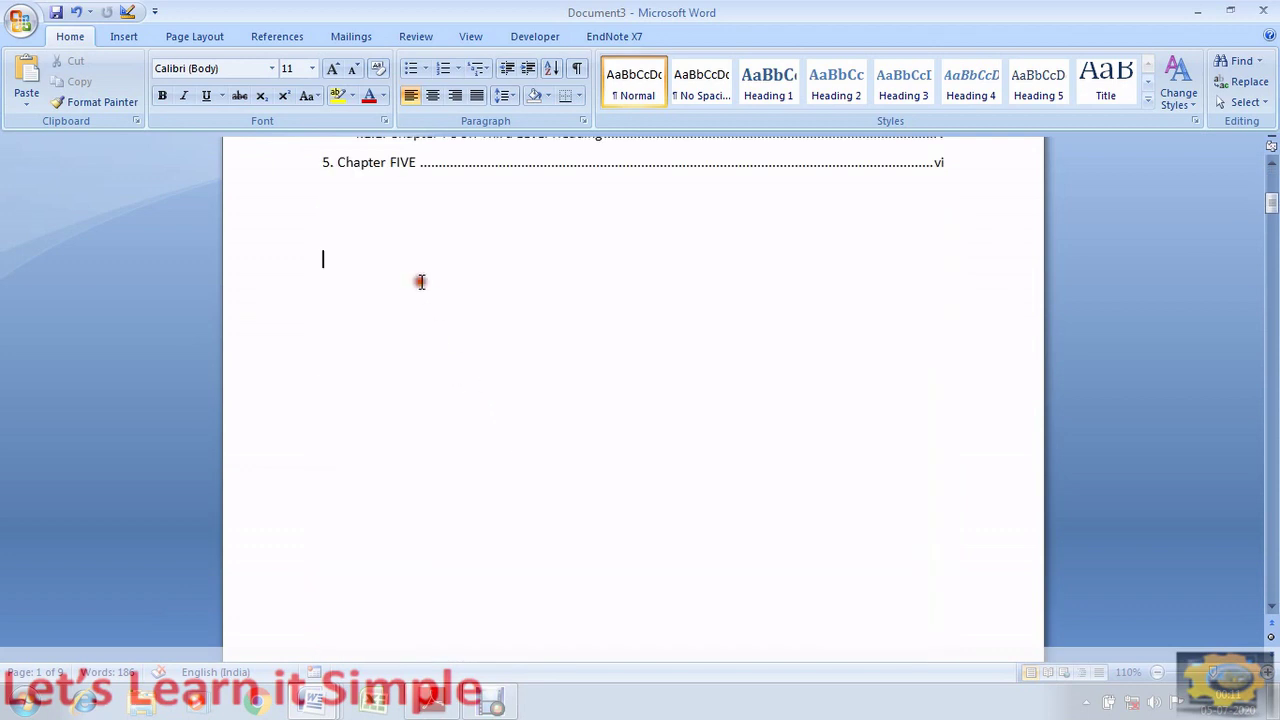
left_click(124, 38)
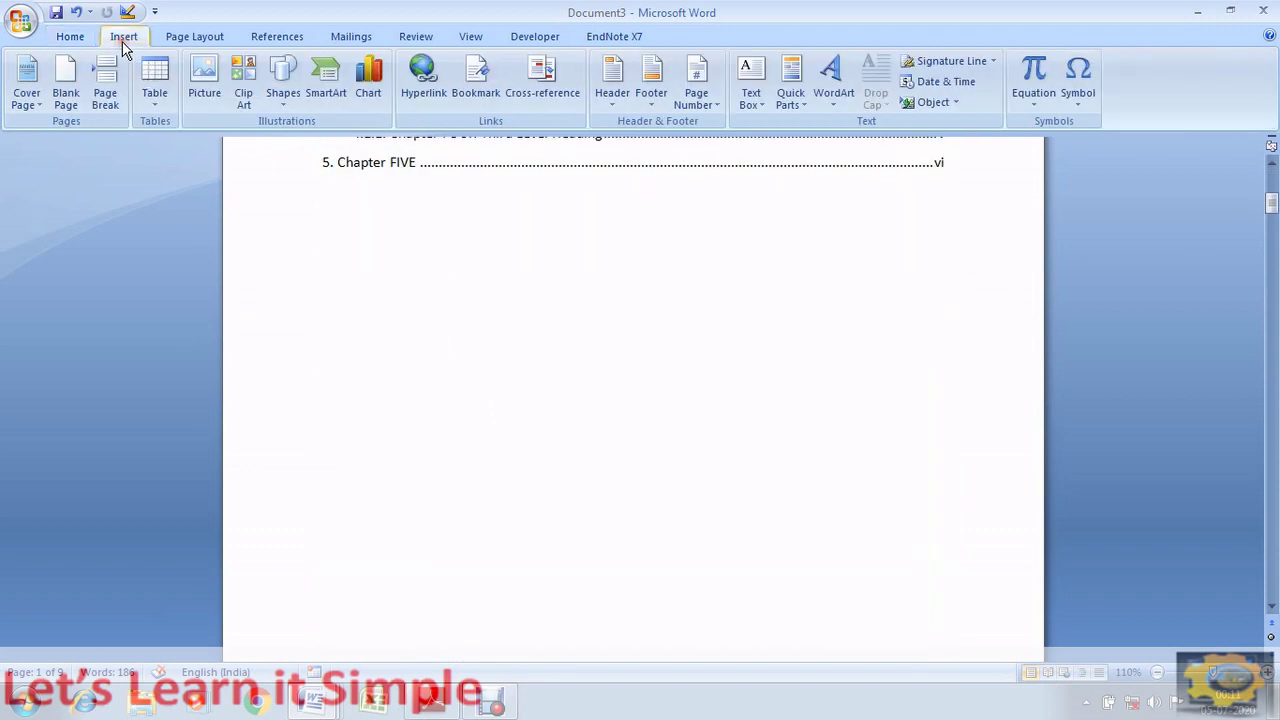
left_click(186, 38)
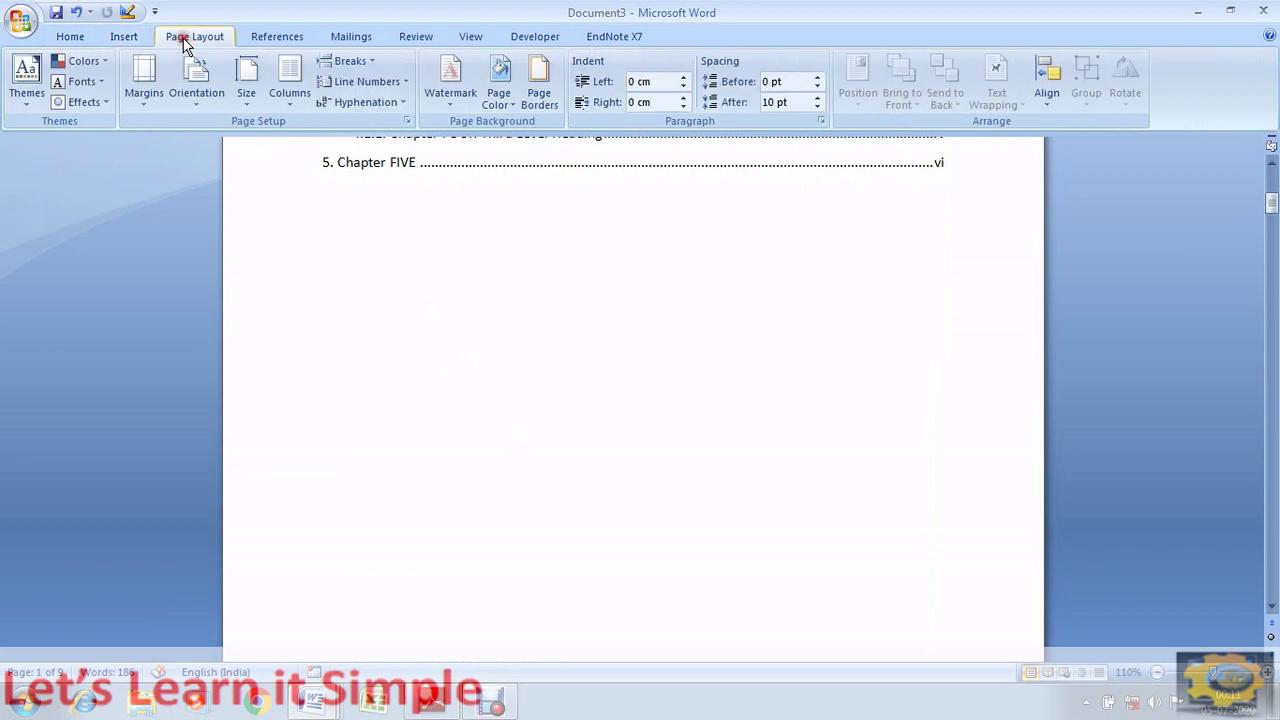
left_click(374, 63)
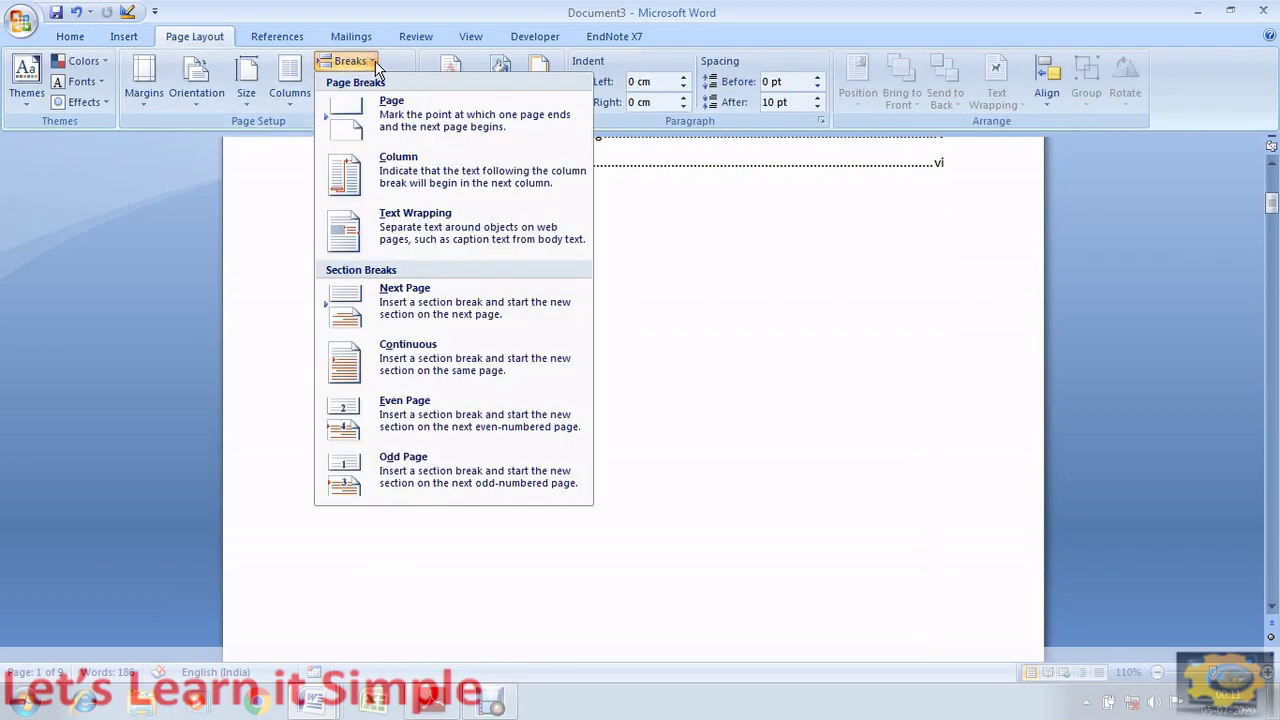
left_click(395, 308)
scroll(393, 308, "up", 5)
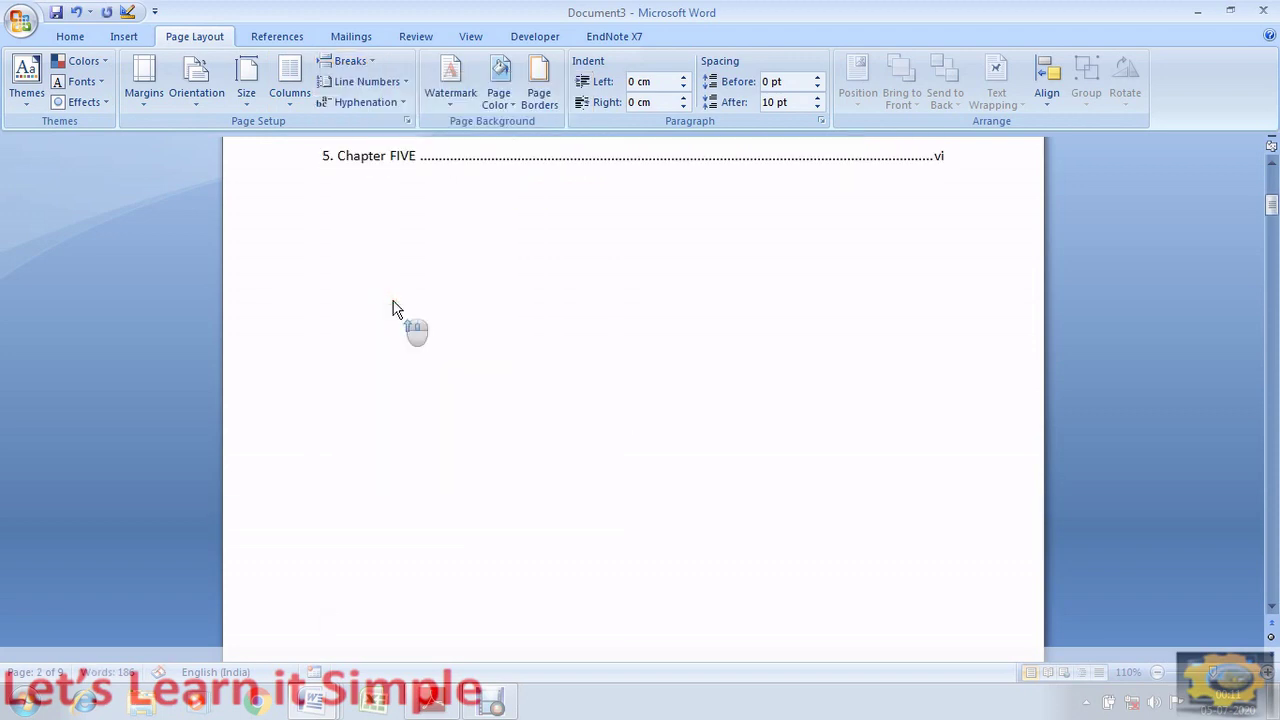
left_click(393, 308)
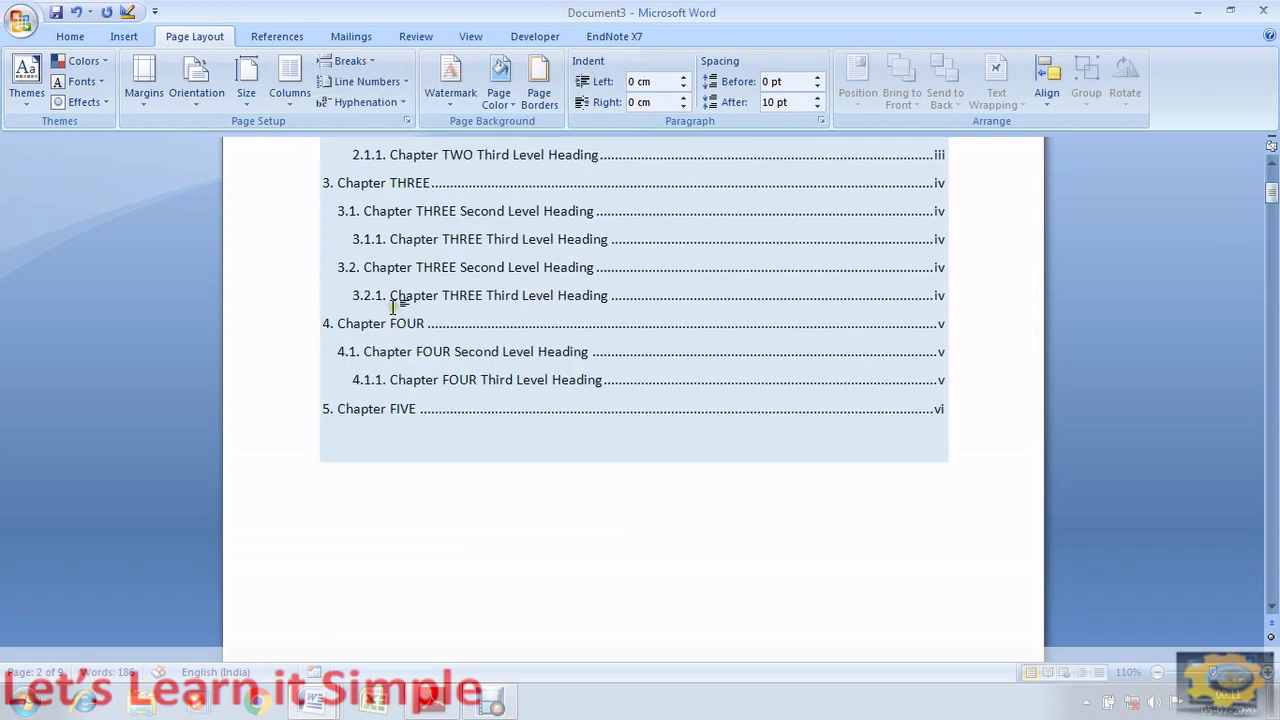
left_click(70, 36)
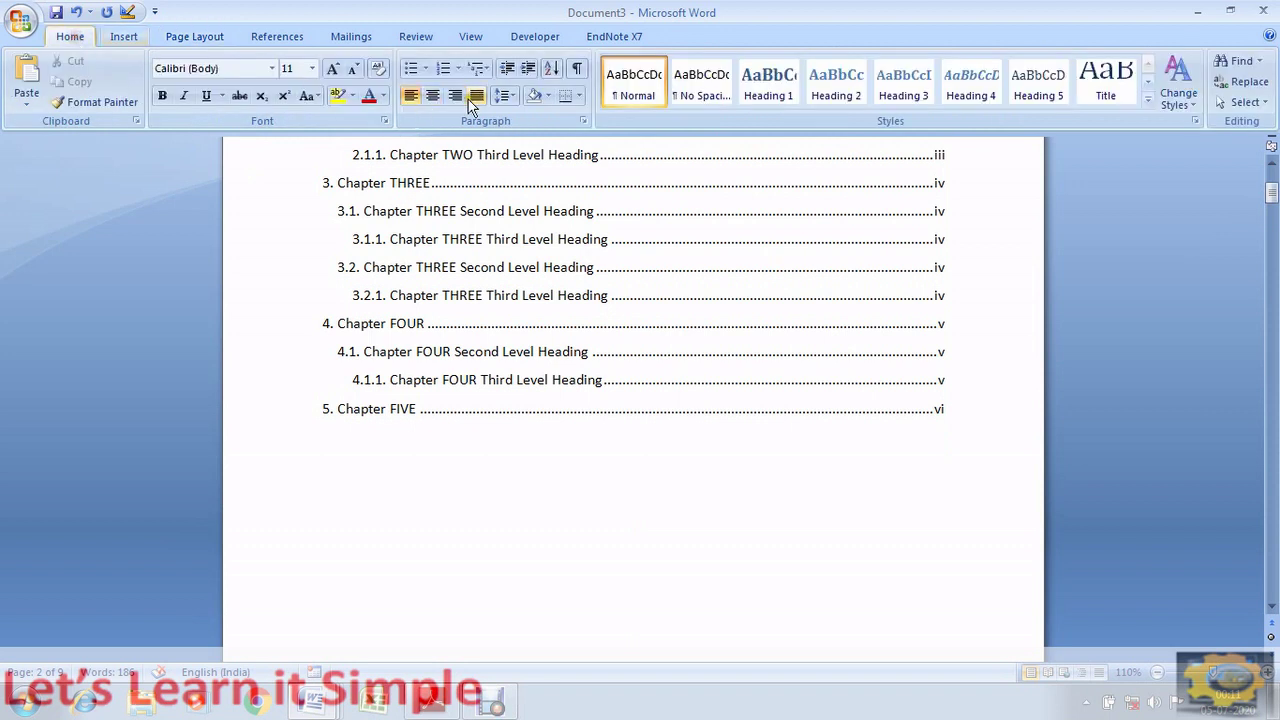
Show the formatting marks and inspect the section break below the table of contents.
left_click(580, 72)
scroll(614, 203, "up", 5)
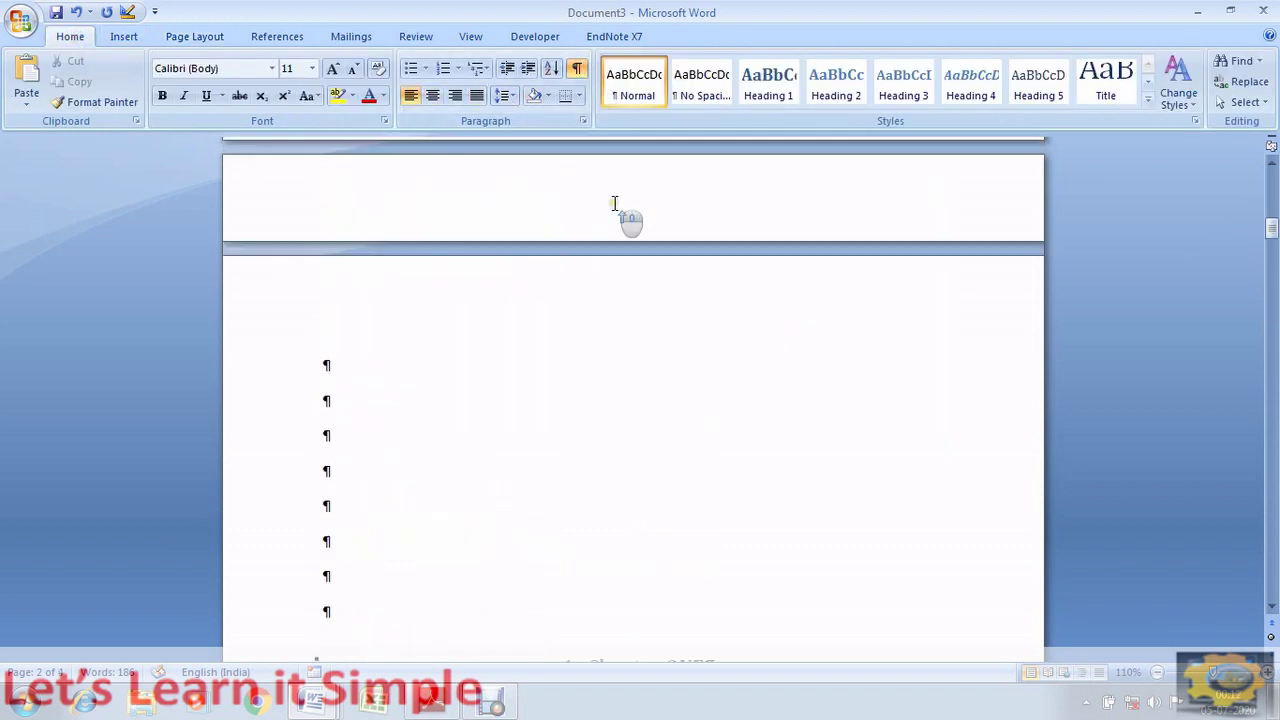
scroll(614, 203, "up", 3)
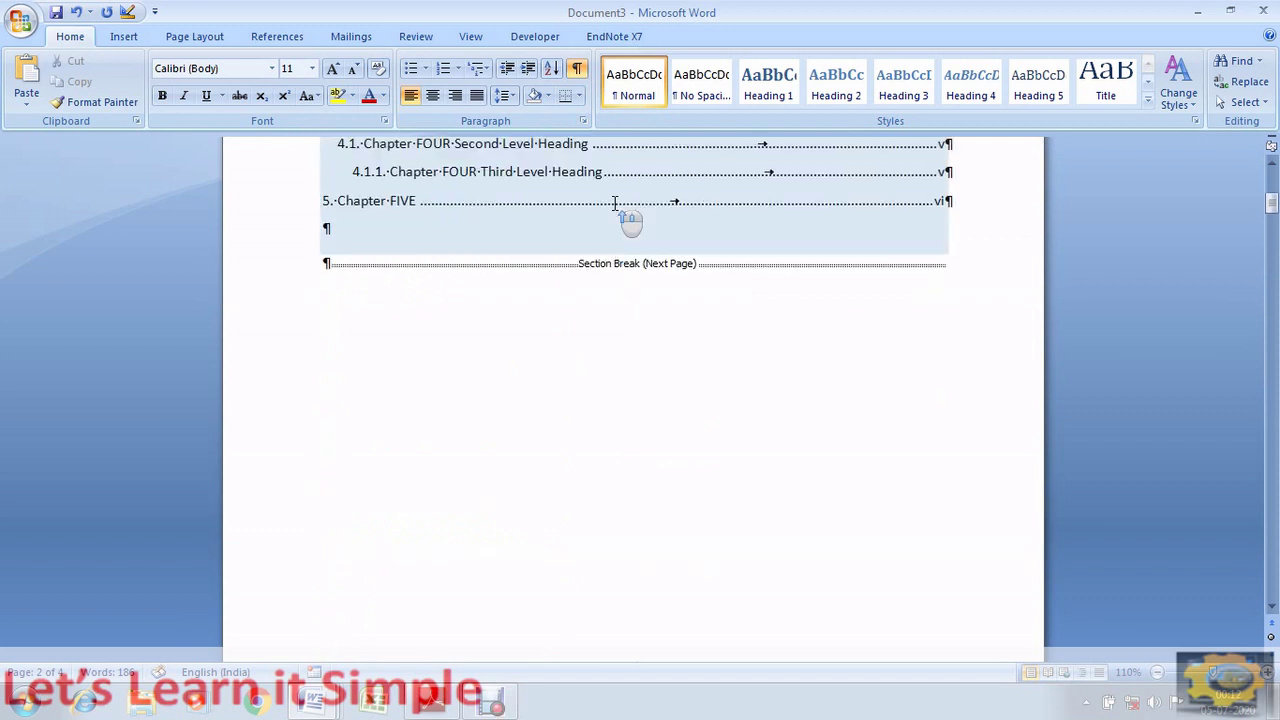
left_click(630, 263)
double_click(600, 263)
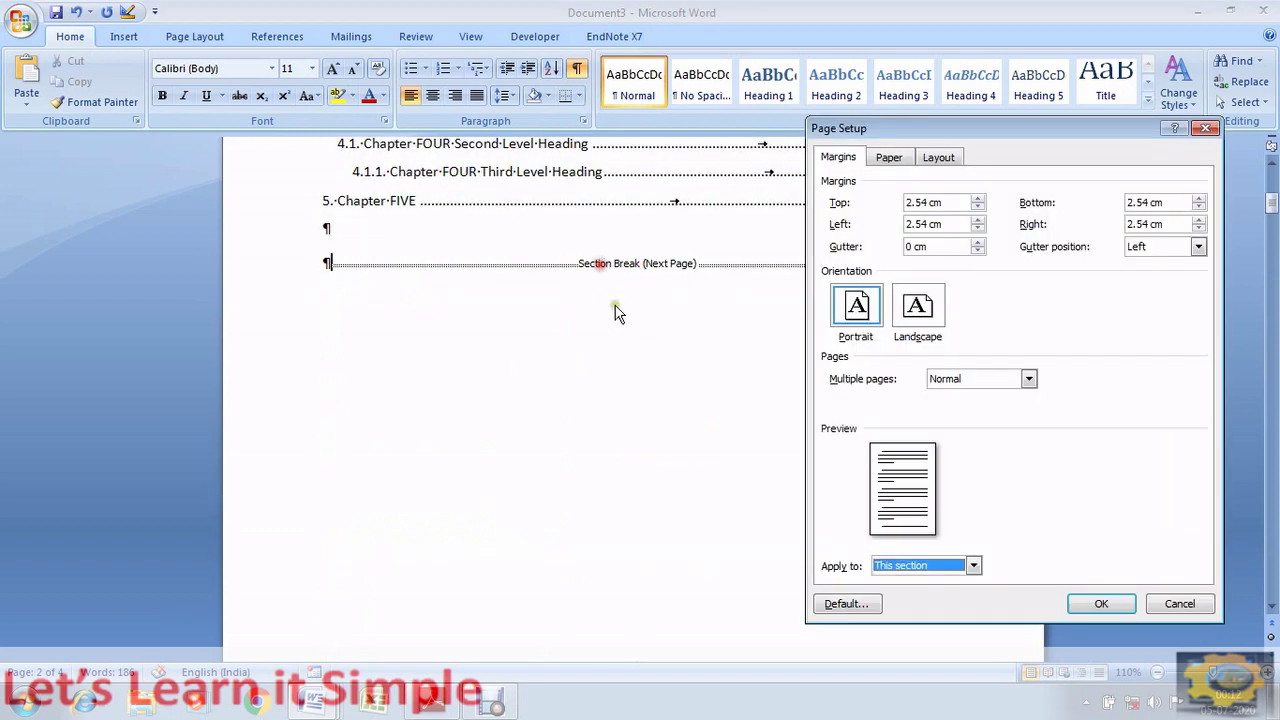
left_click(1205, 129)
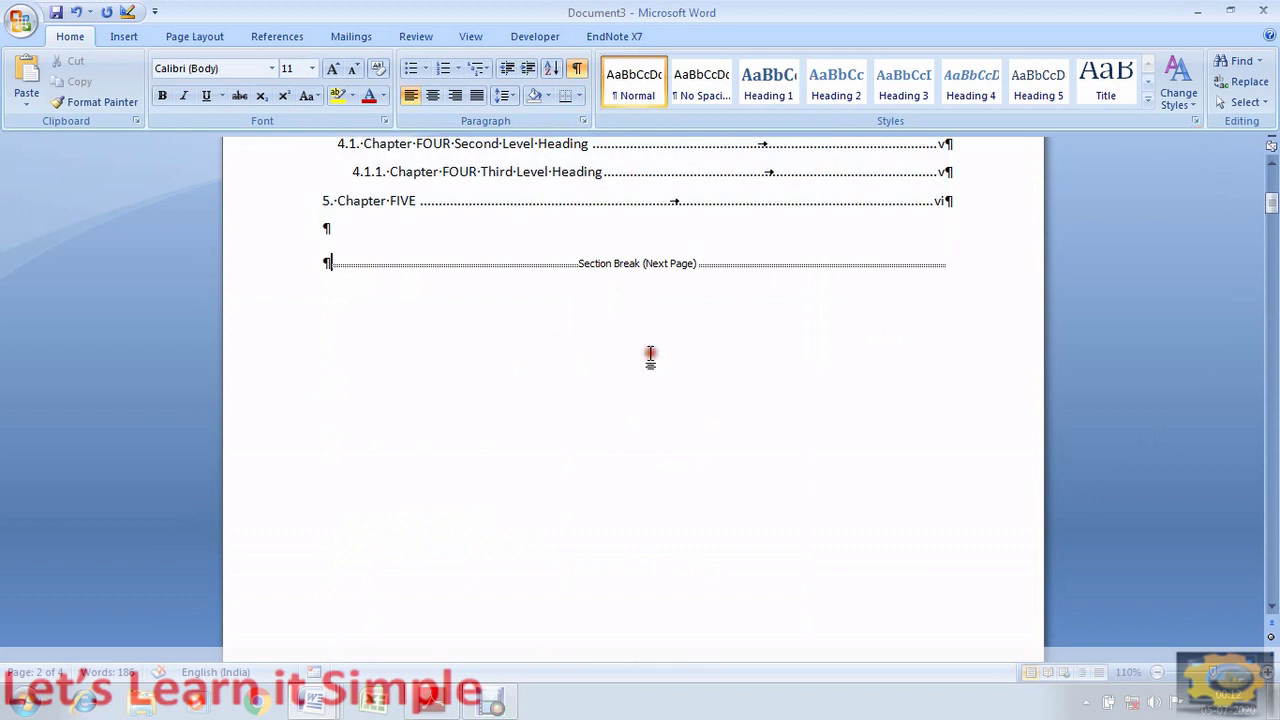
Delete the empty paragraphs above the Chapter ONE heading.
scroll(650, 355, "down", 5)
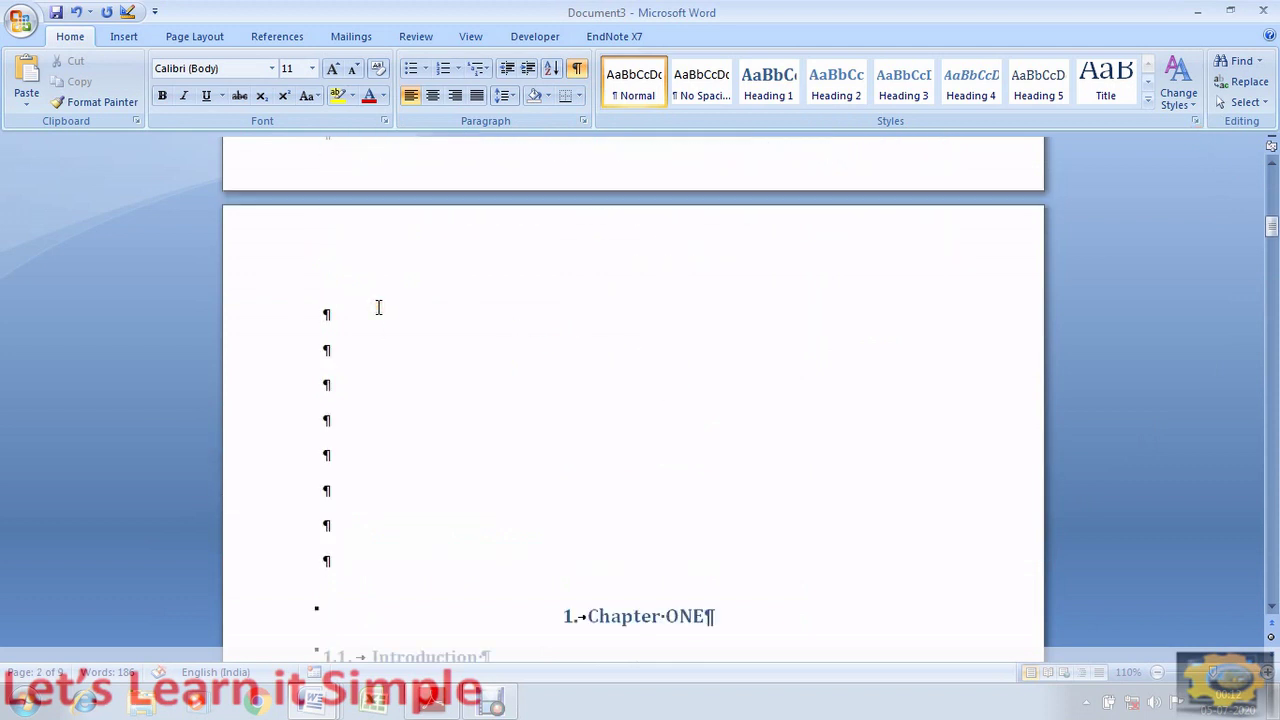
key("Delete")
key("Delete")
key("Delete")
key("Delete")
key("Delete")
key("Delete")
key("Delete")
key("Delete")
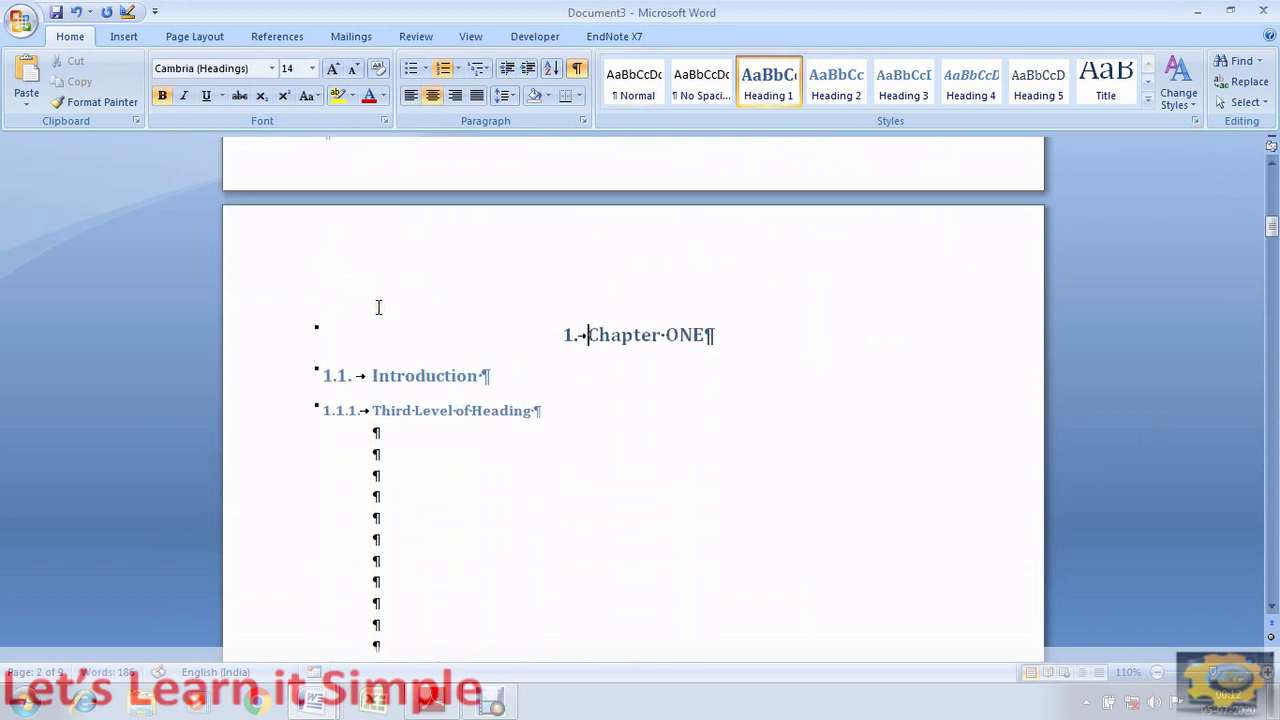
Put the section break after the Chapter FIVE heading on a new line of its own.
scroll(378, 307, "down", 20)
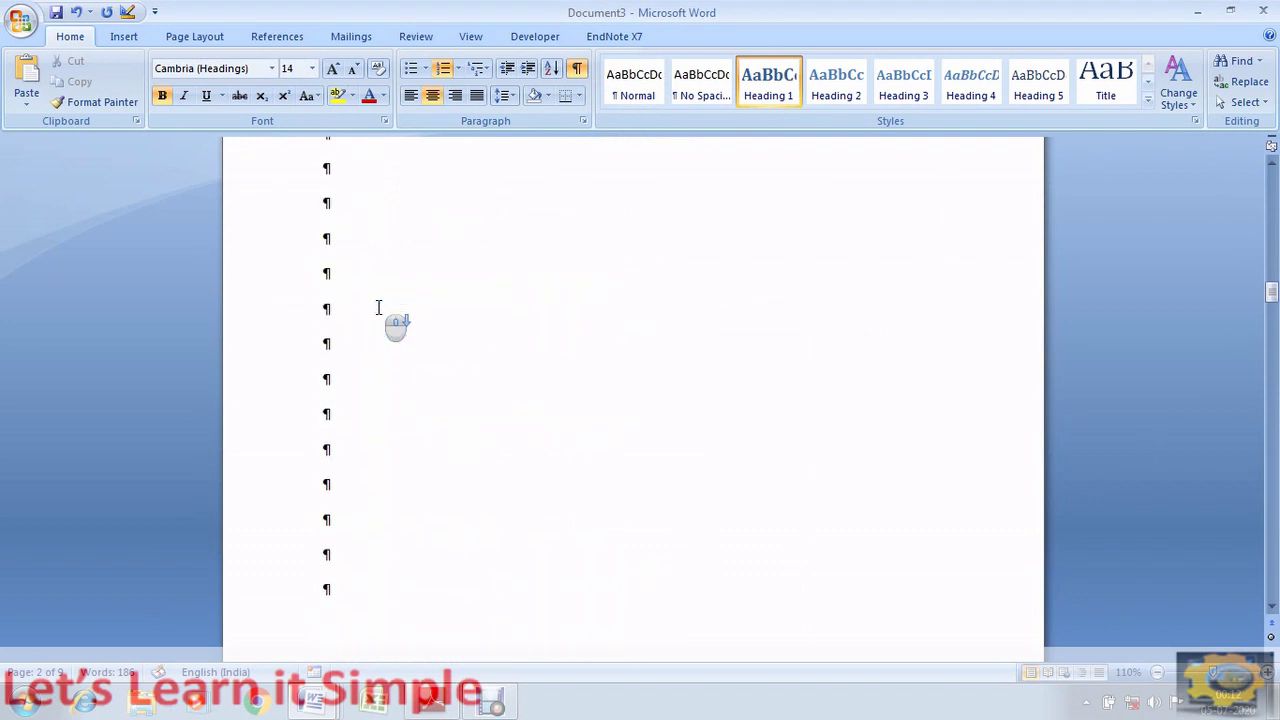
scroll(378, 307, "down", 12)
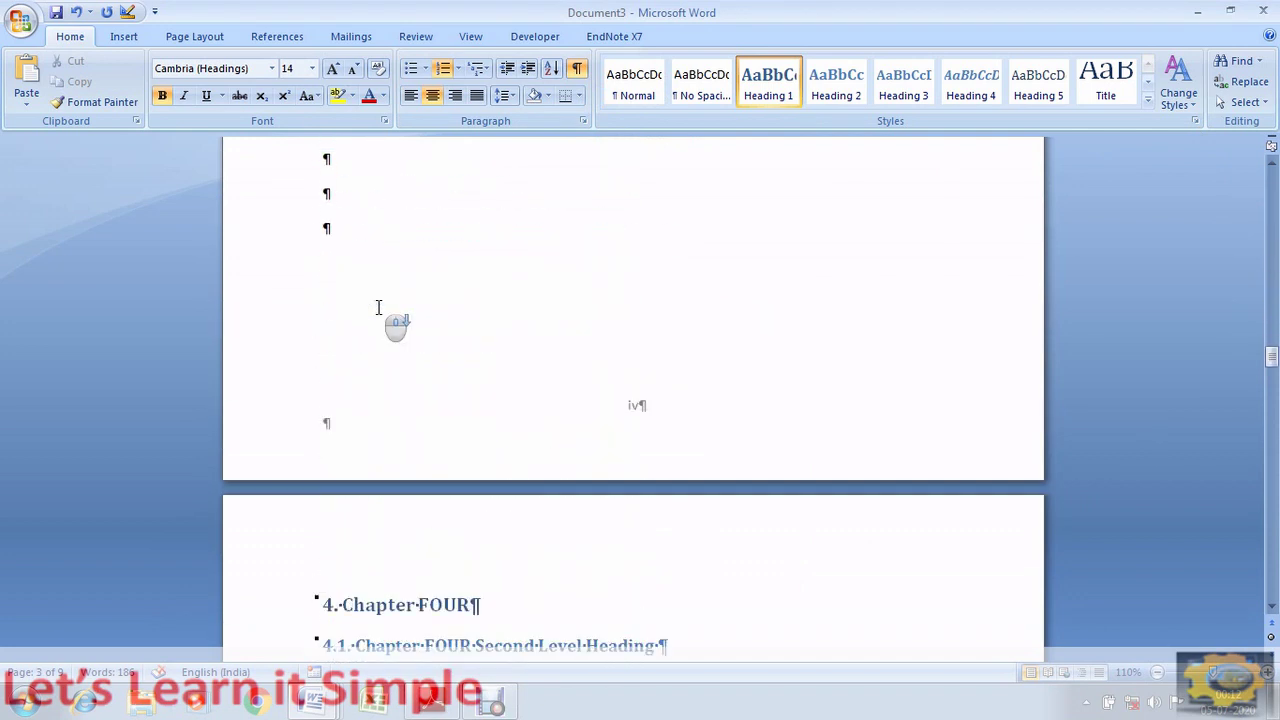
scroll(378, 307, "down", 10)
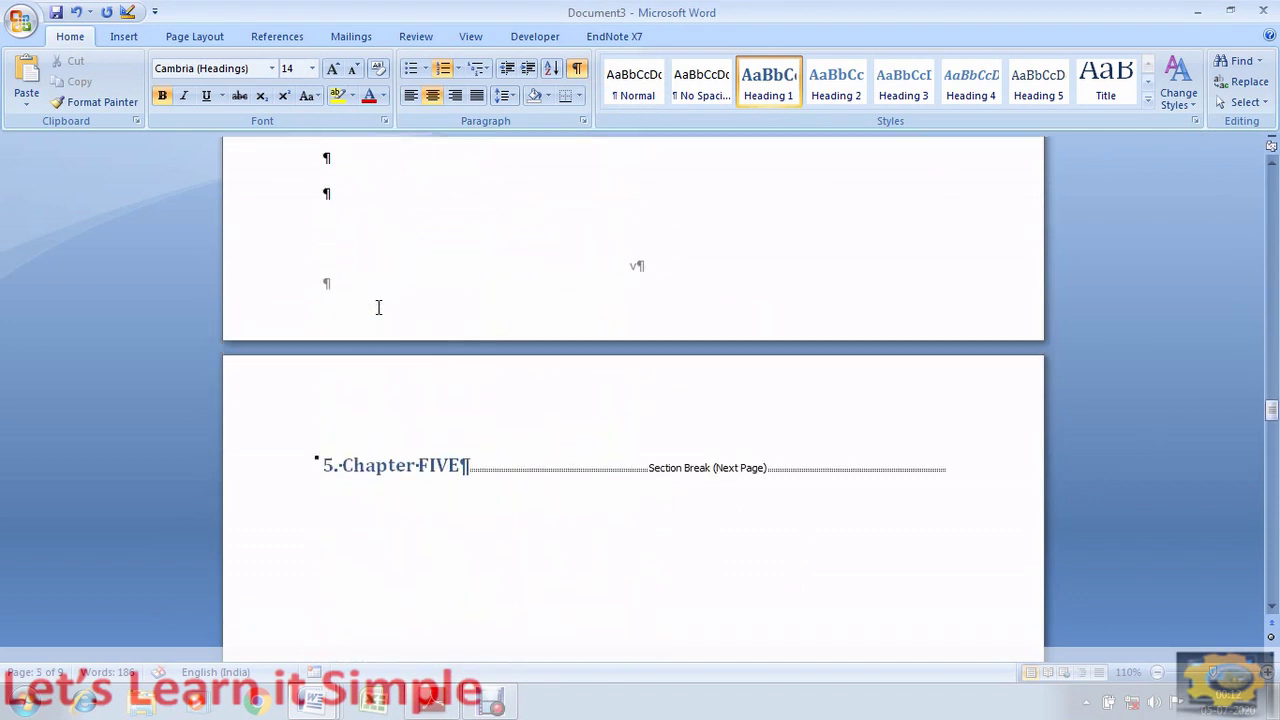
left_click(466, 466)
key("Return")
key("Return")
key("Return")
key("Return")
key("Return")
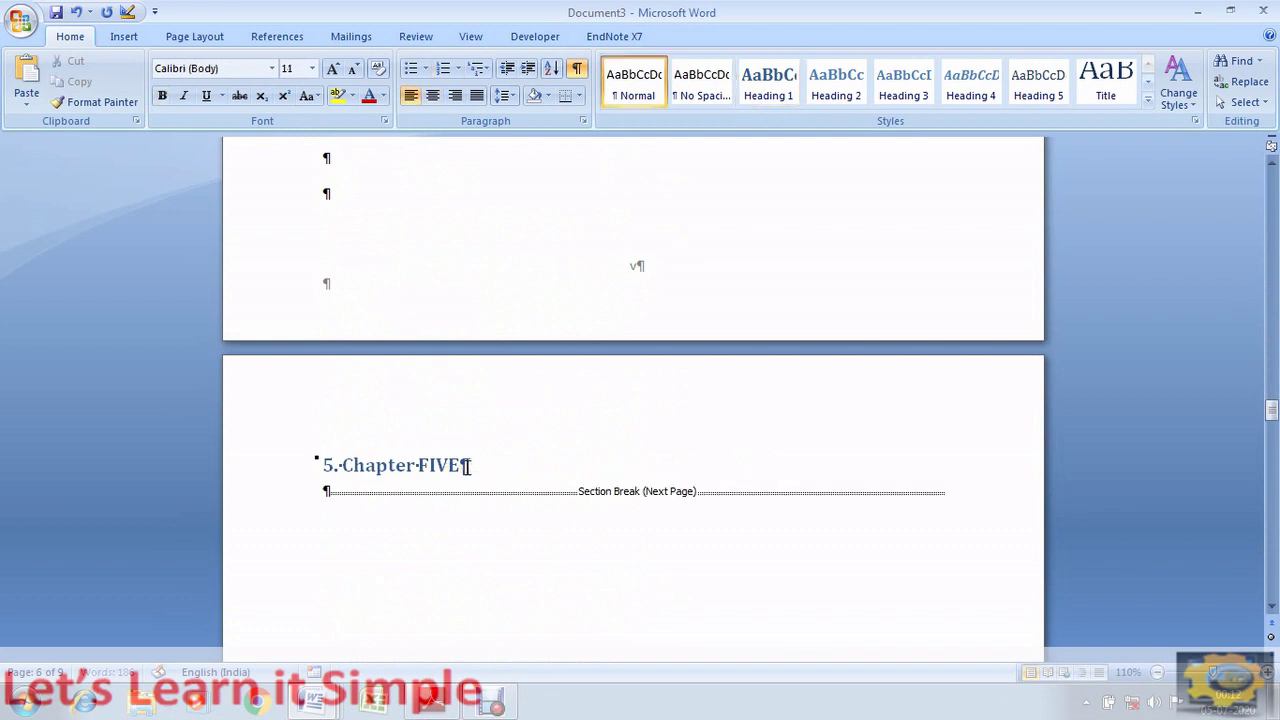
Format the Section 2 footer page numbers as 1, 2, 3 starting at 1, and return to the document body.
scroll(466, 466, "up", 15)
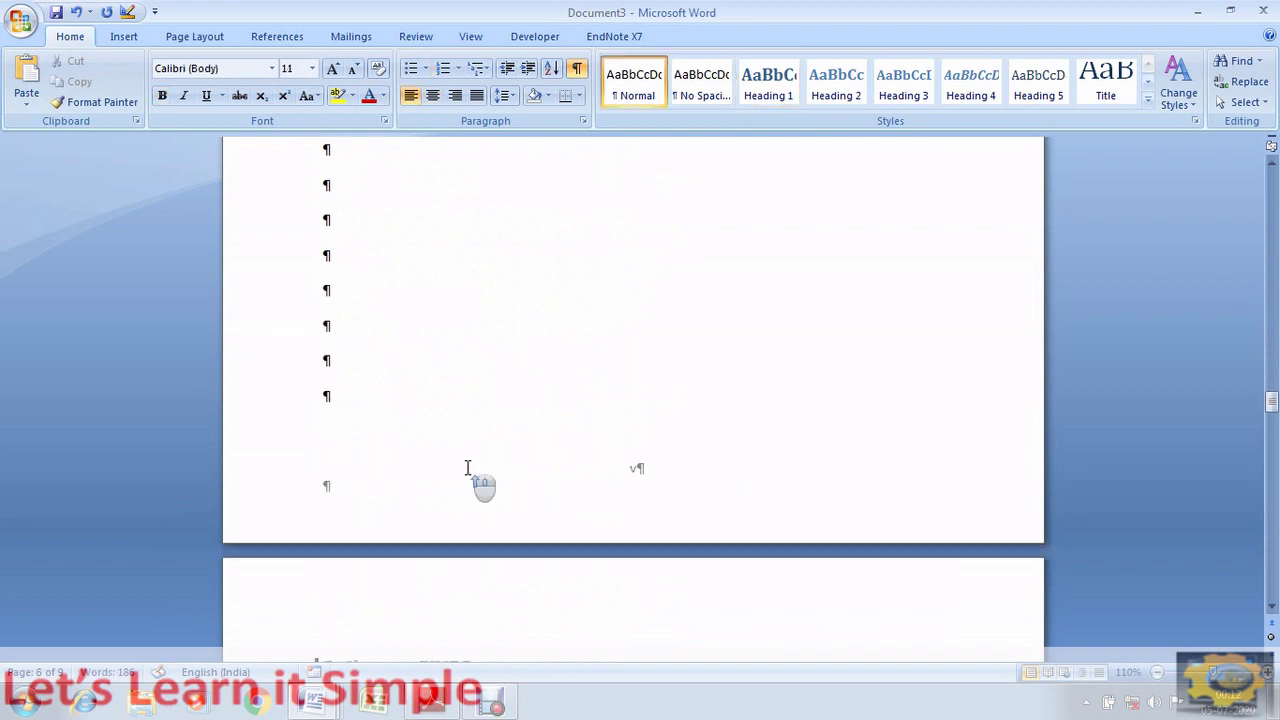
scroll(467, 467, "up", 20)
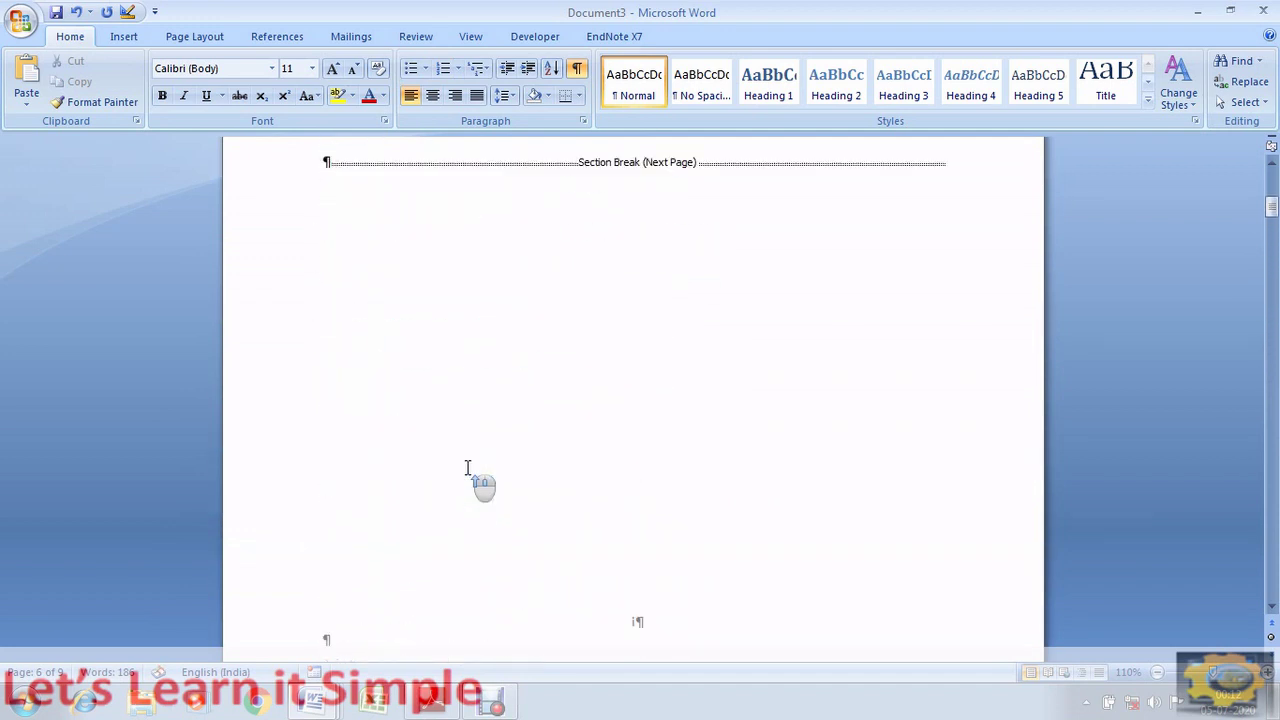
scroll(467, 467, "up", 20)
scroll(467, 467, "down", 4)
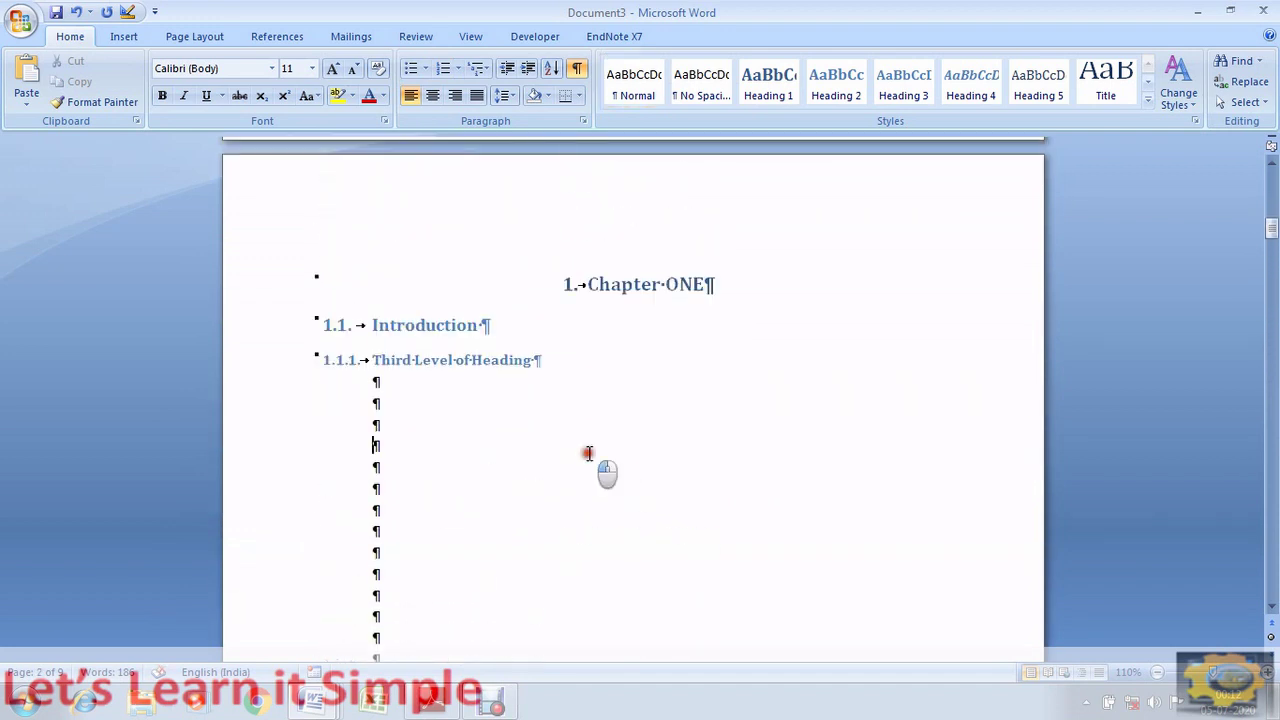
scroll(588, 451, "down", 13)
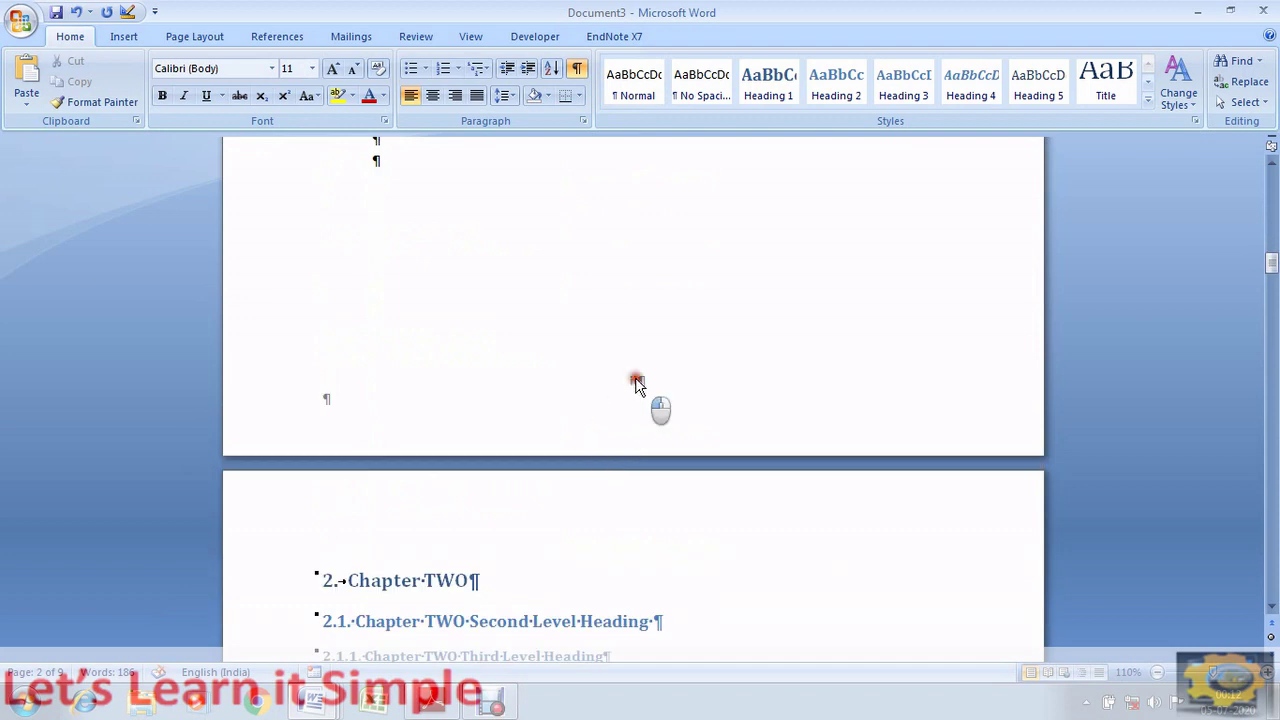
double_click(637, 383)
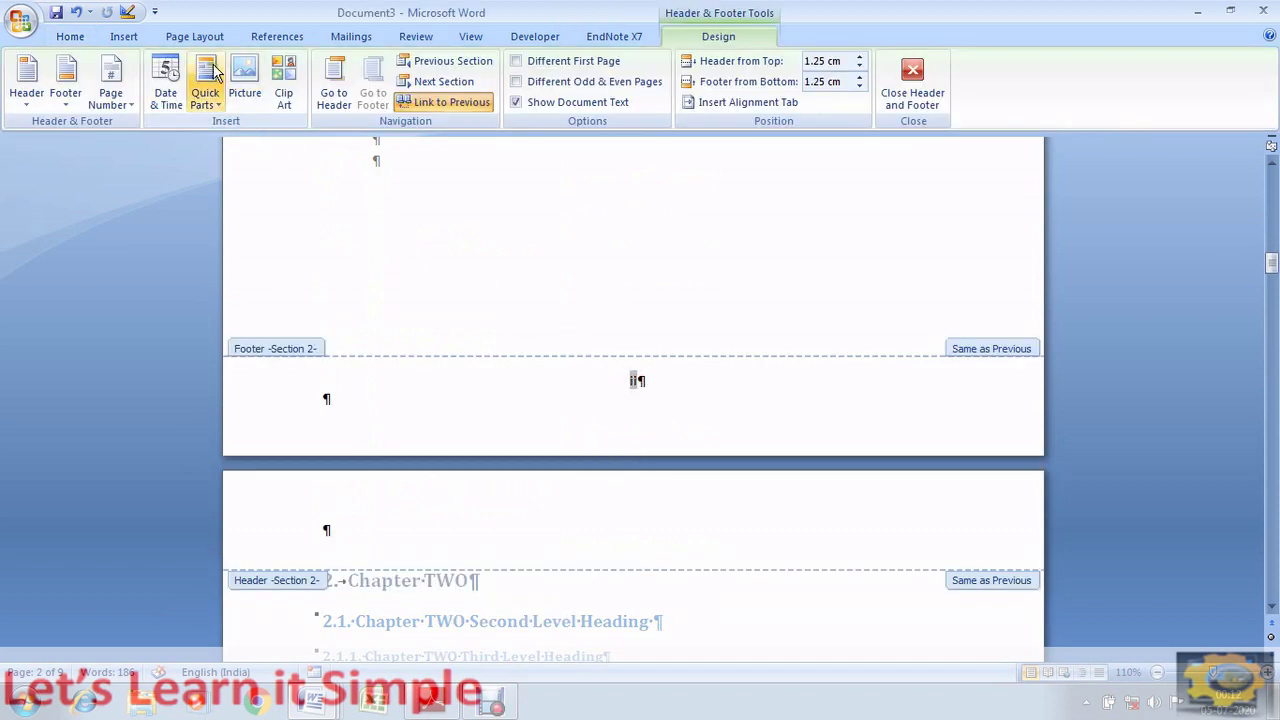
left_click(127, 106)
left_click(178, 212)
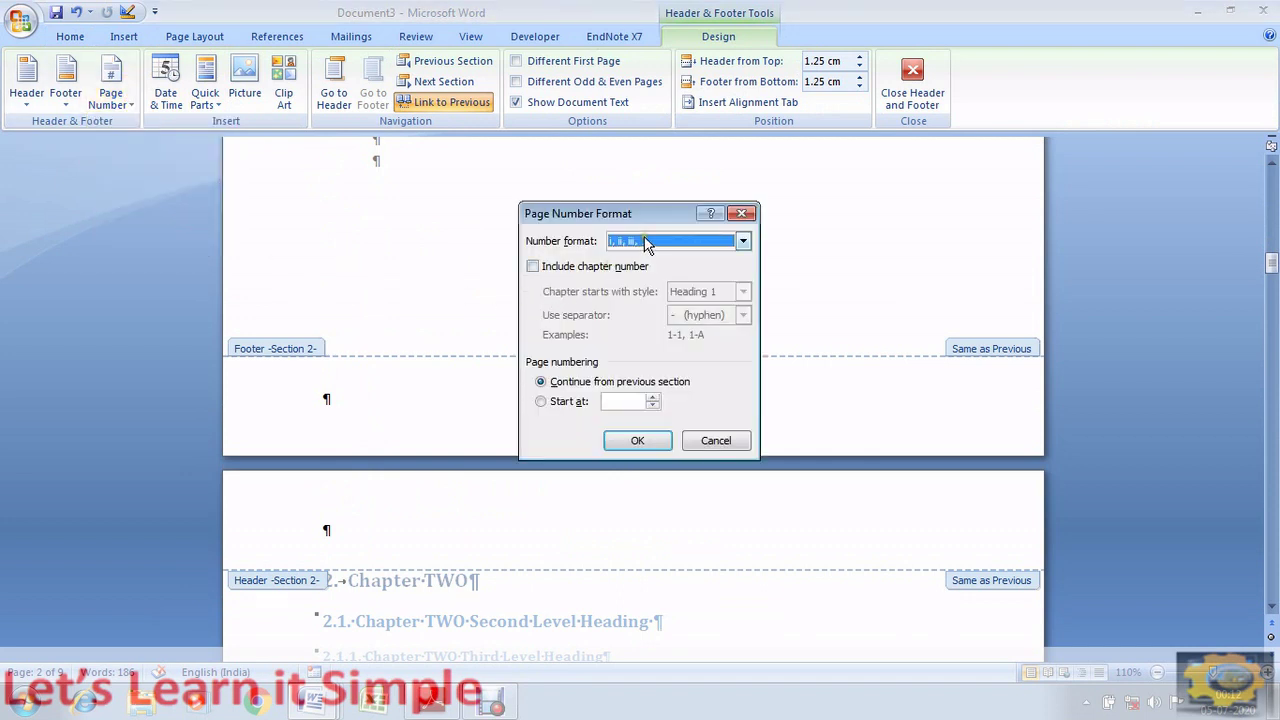
left_click(645, 243)
left_click(650, 257)
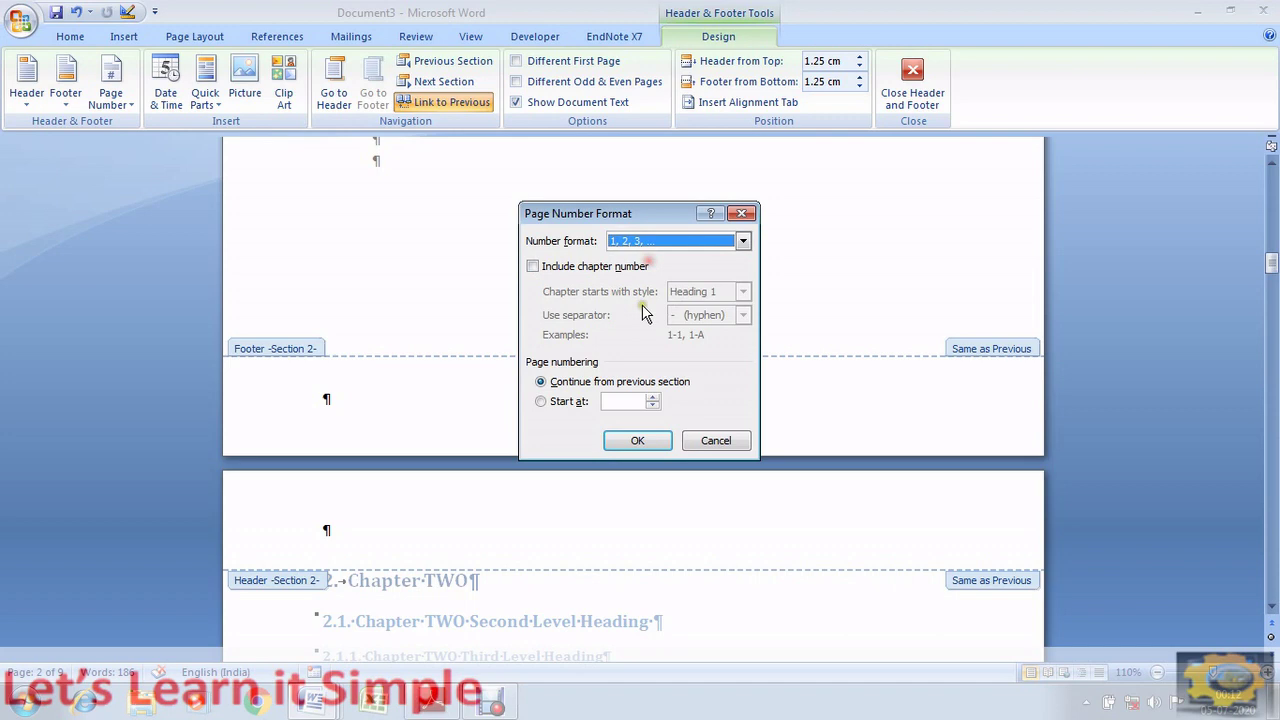
left_click(540, 402)
left_click(628, 443)
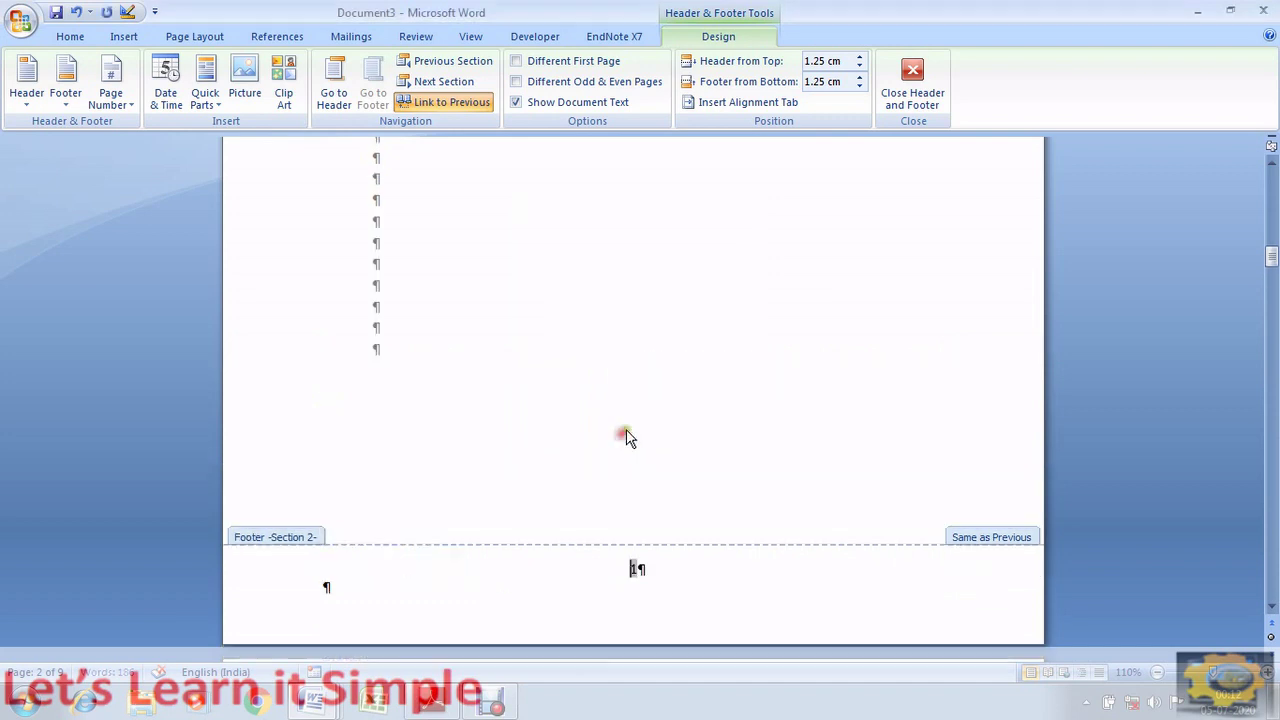
double_click(645, 393)
Hide the formatting marks and examine the footer page numbers on the contents page and the chapter pages.
scroll(645, 396, "down", 3)
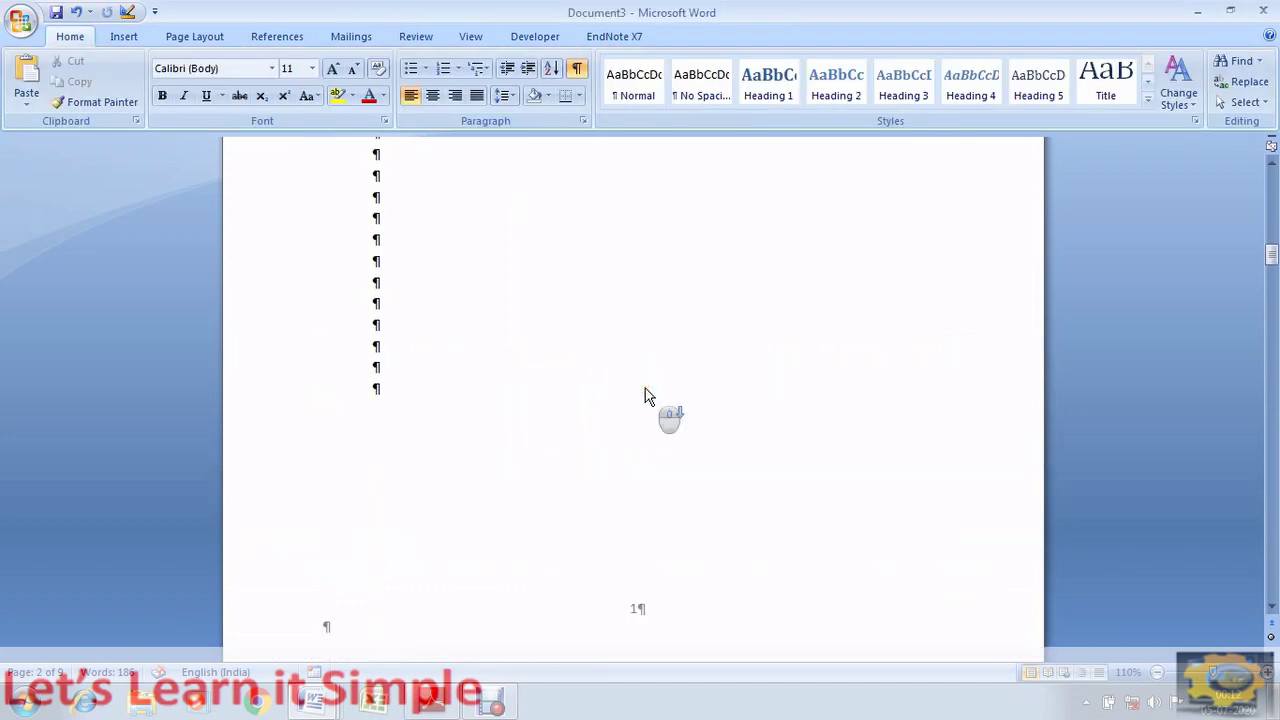
scroll(645, 393, "up", 15)
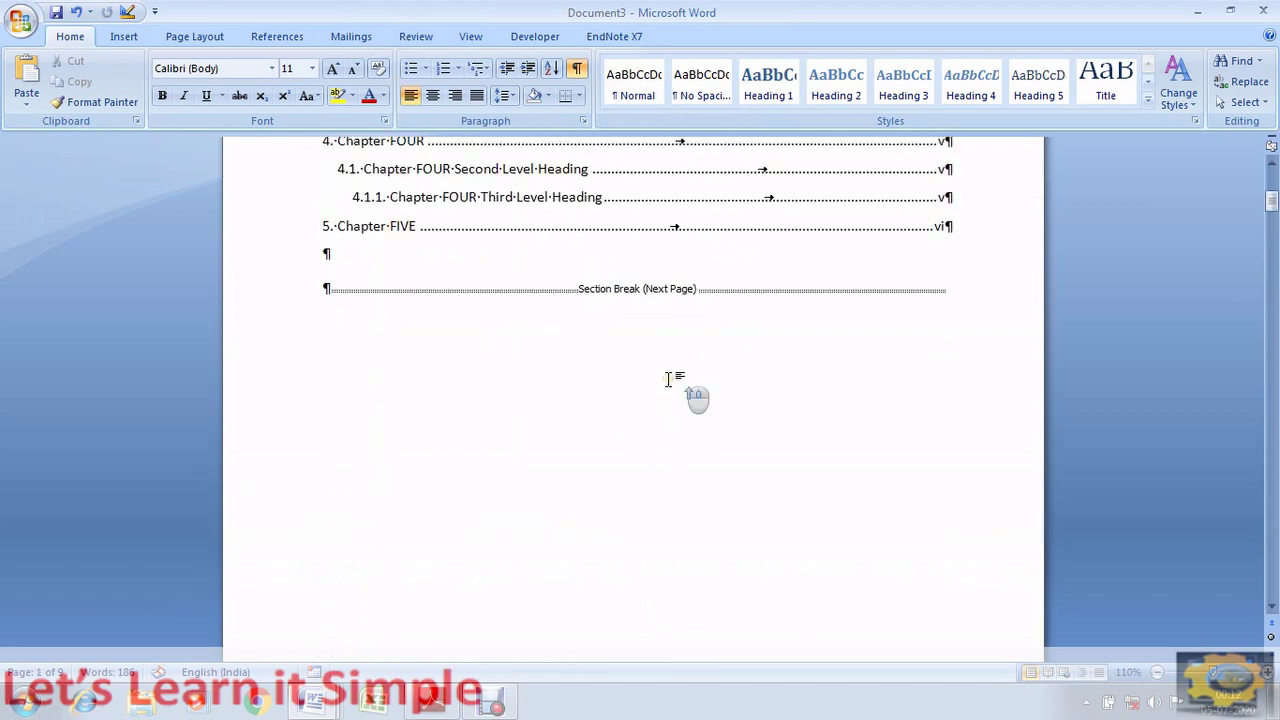
scroll(663, 371, "up", 4)
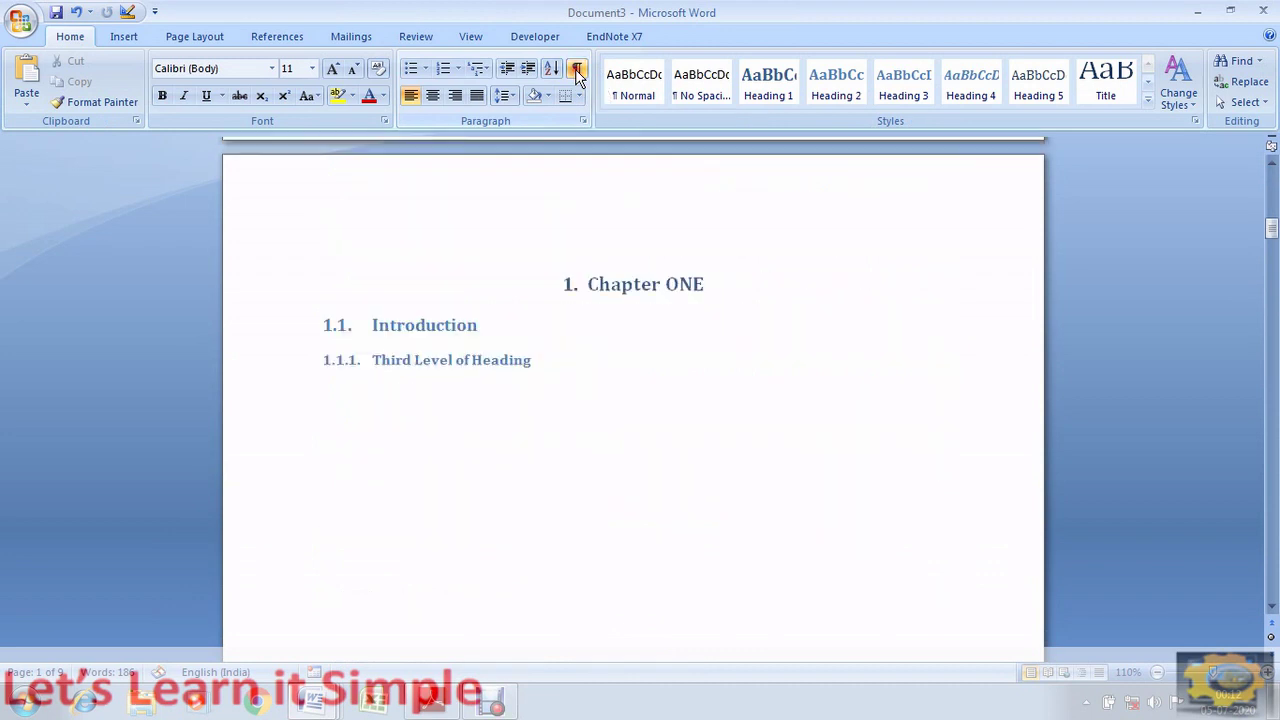
scroll(666, 323, "up", 10)
scroll(666, 321, "down", 5)
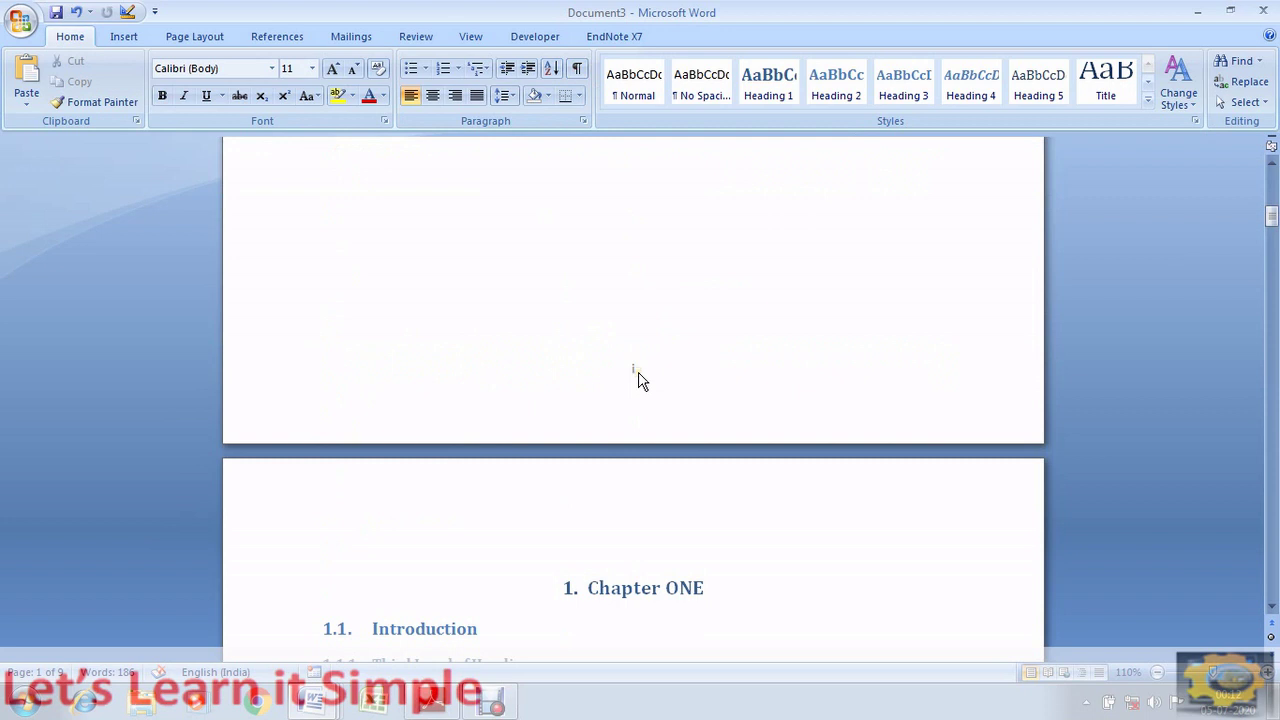
scroll(641, 381, "down", 5)
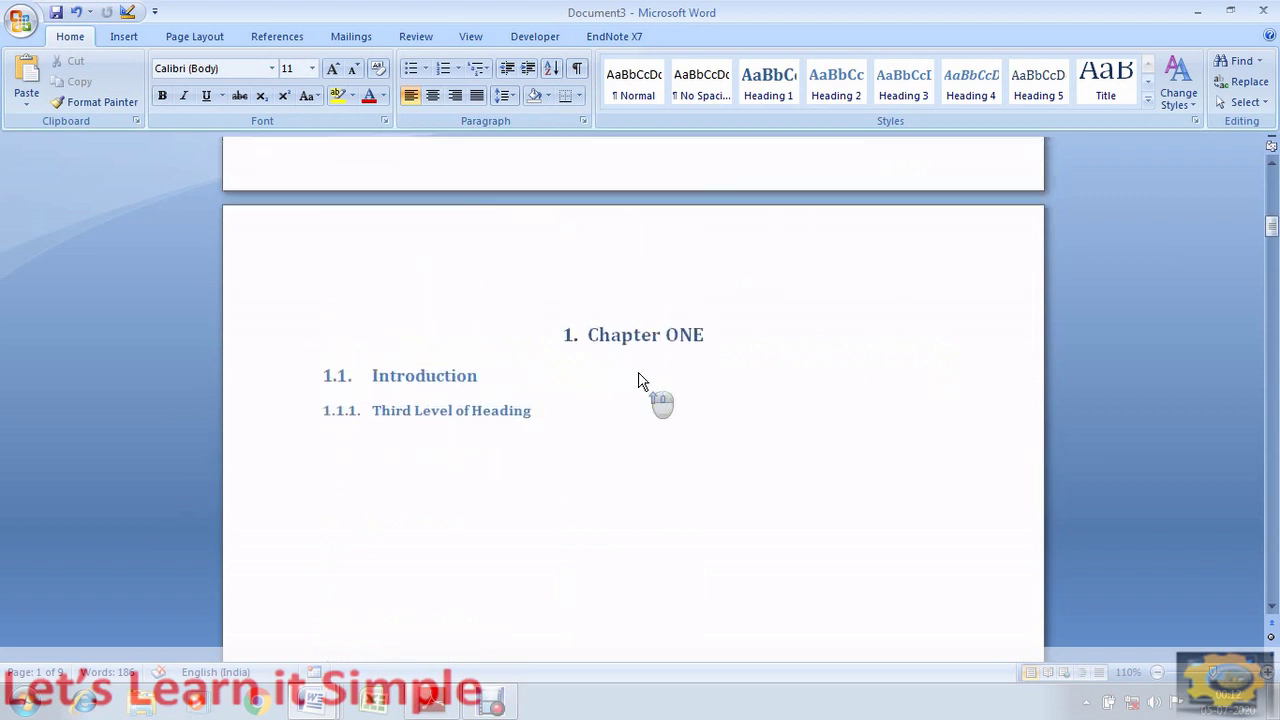
scroll(641, 381, "down", 20)
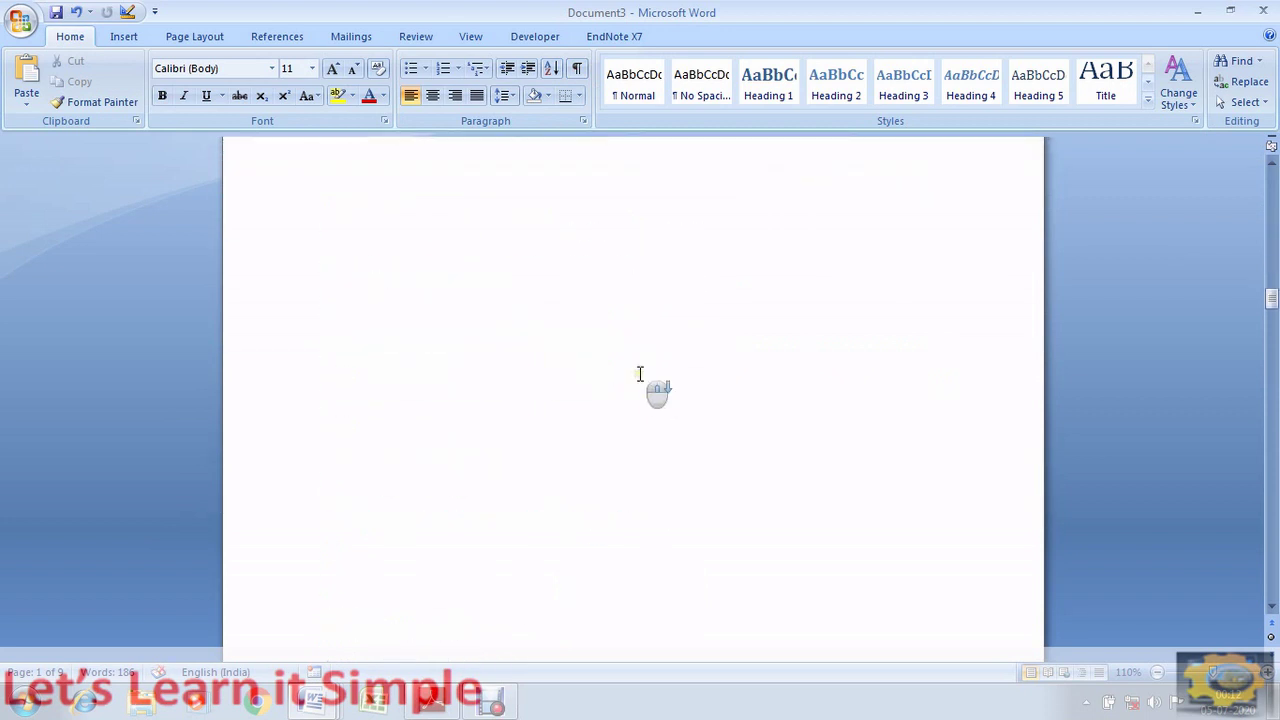
scroll(641, 374, "down", 20)
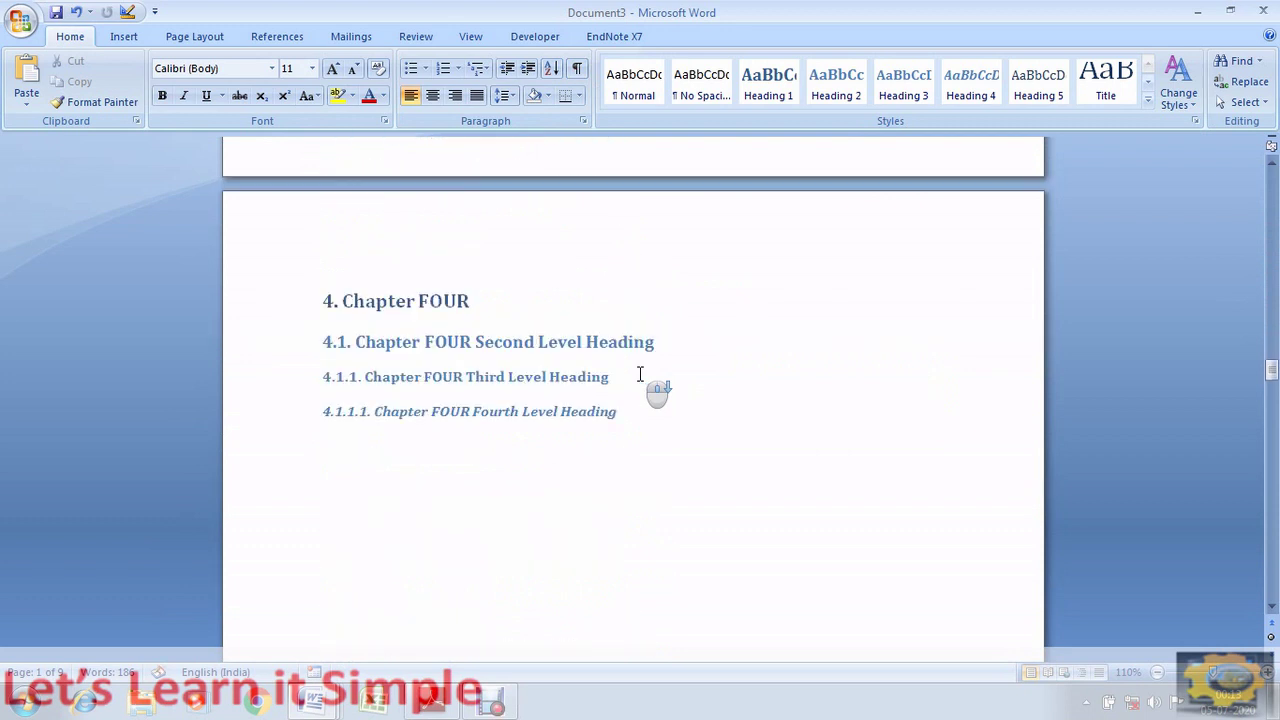
scroll(641, 374, "down", 10)
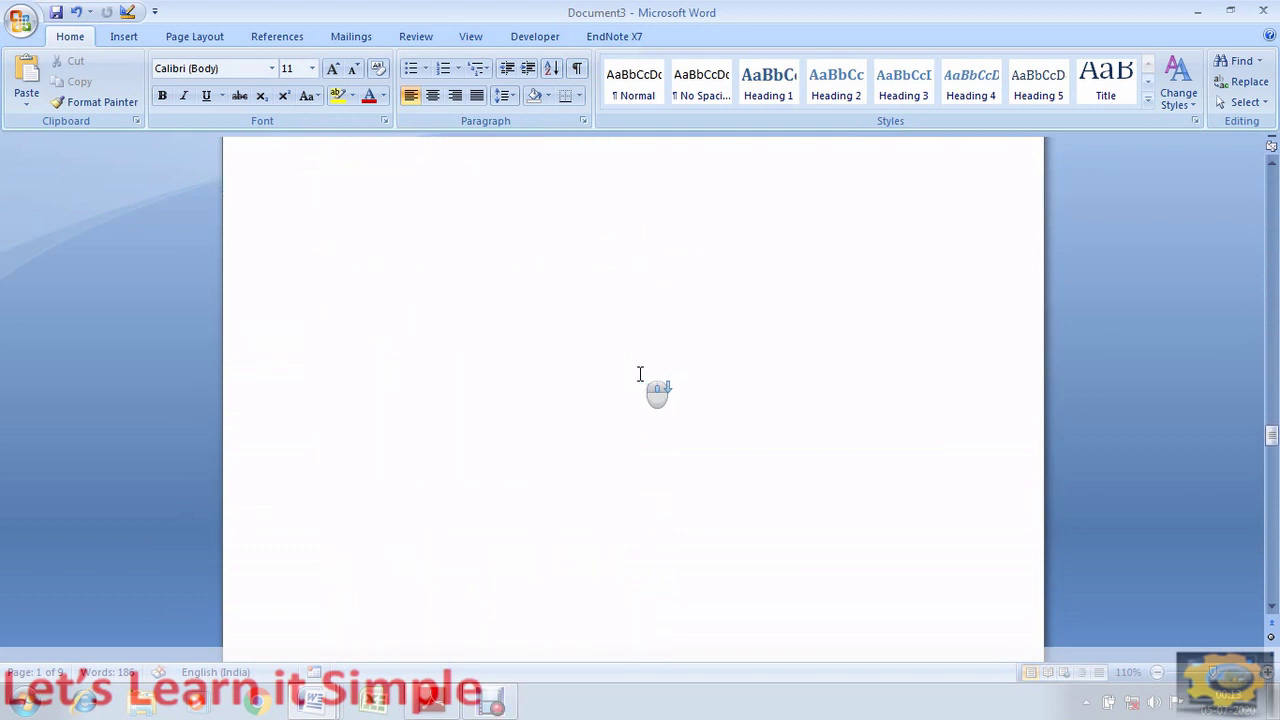
scroll(641, 374, "up", 10)
scroll(641, 374, "up", 15)
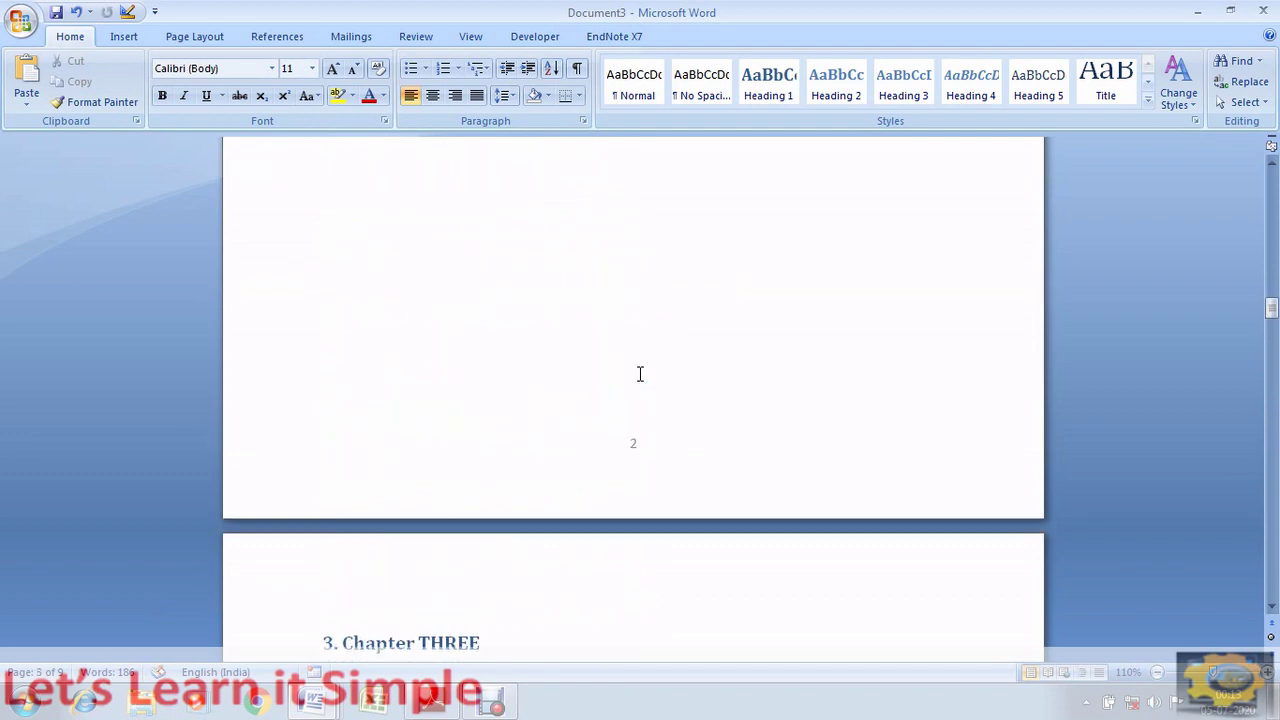
scroll(652, 422, "up", 10)
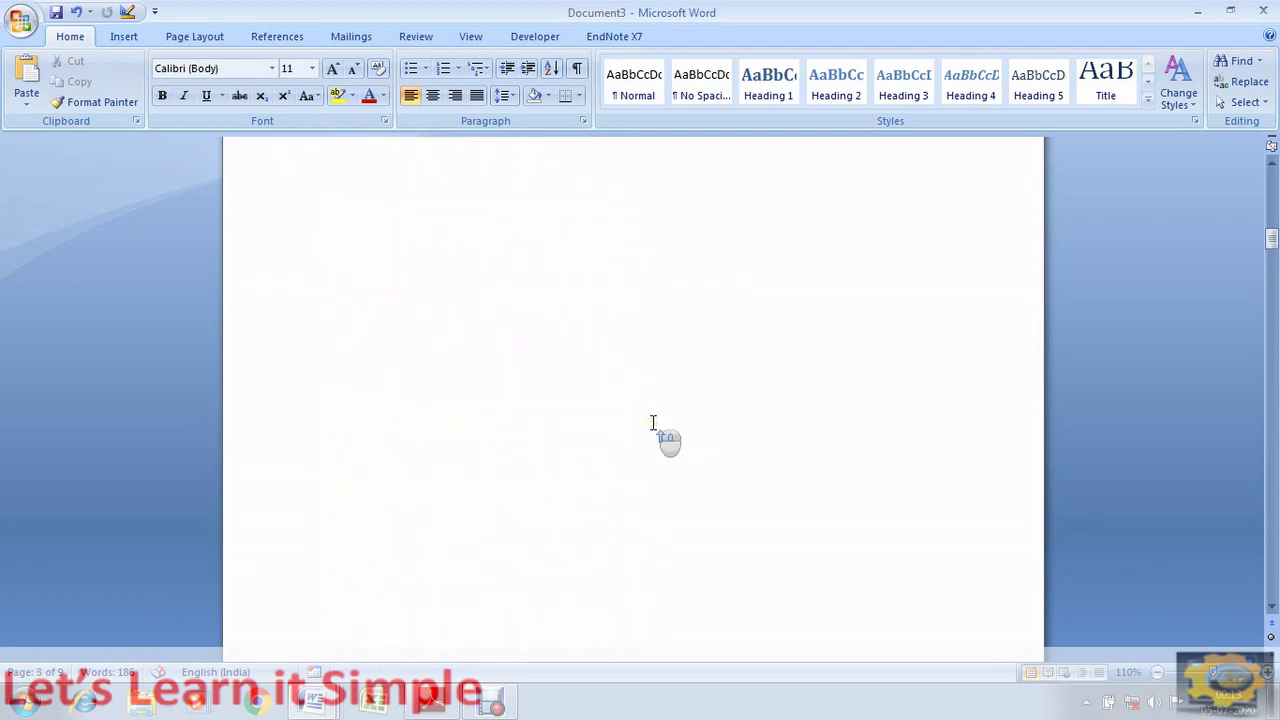
Update the entire table of contents.
scroll(652, 422, "up", 10)
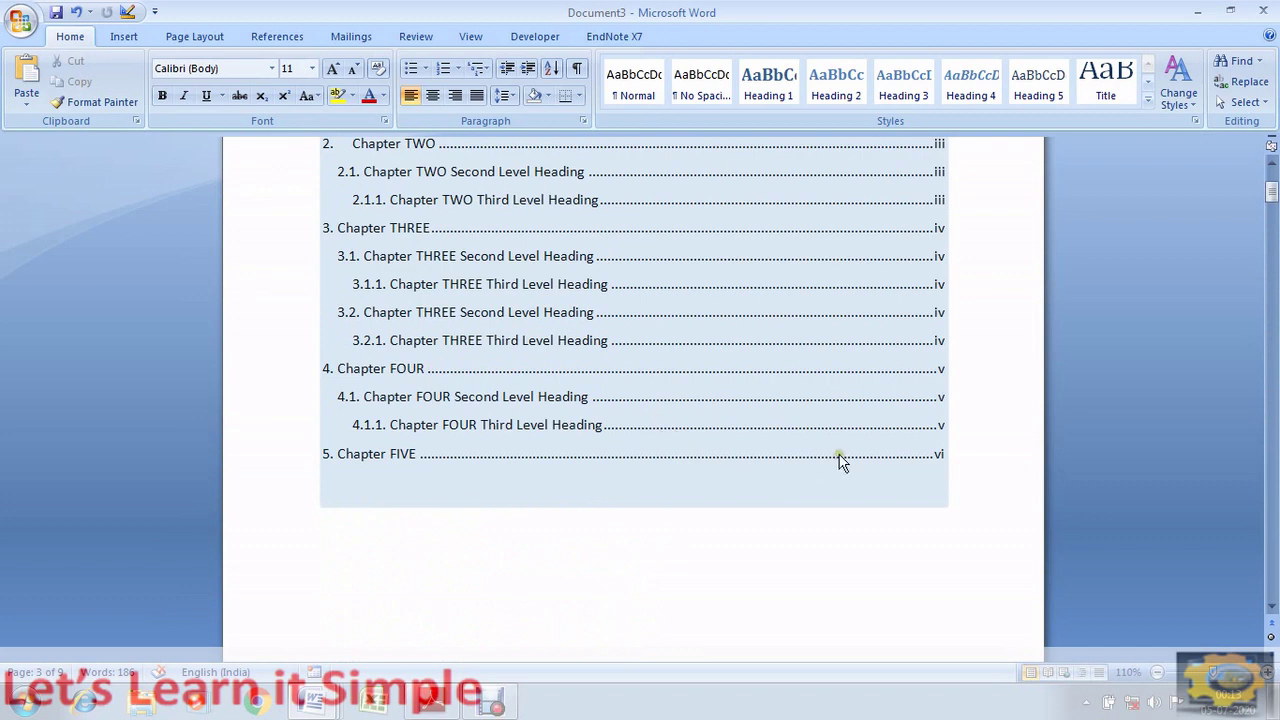
scroll(890, 370, "up", 3)
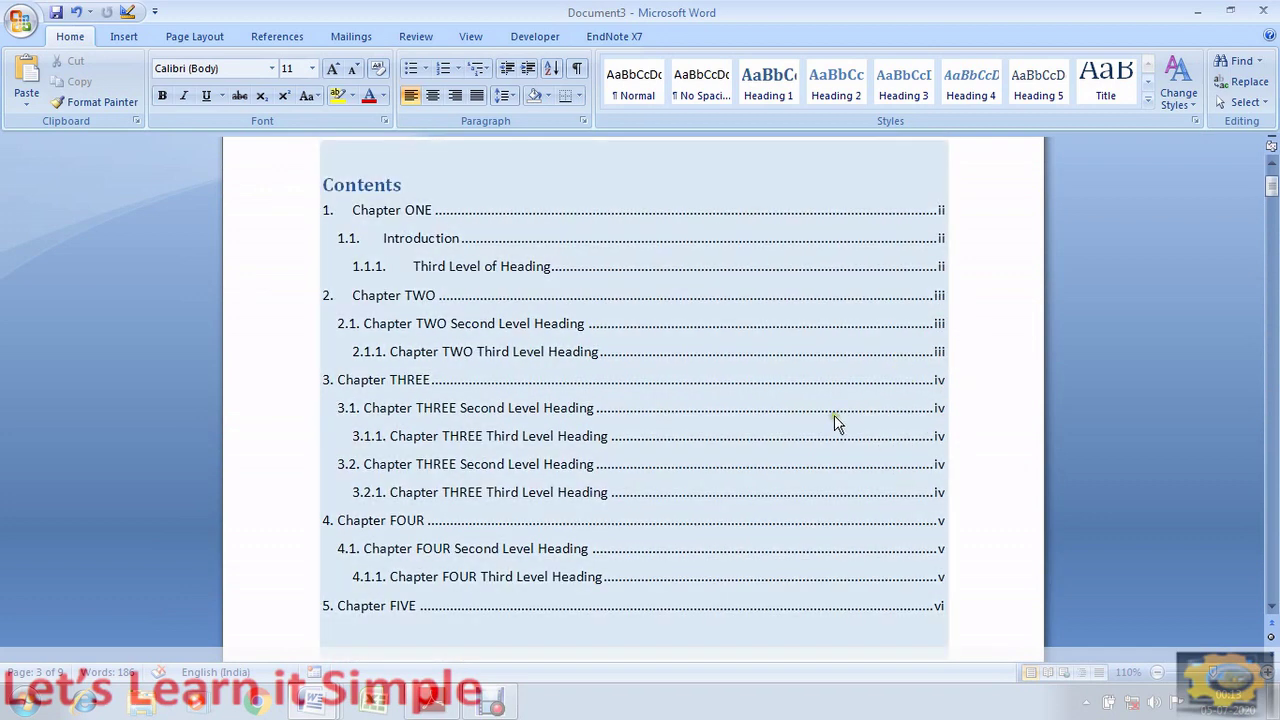
scroll(790, 425, "up", 2)
left_click(420, 266)
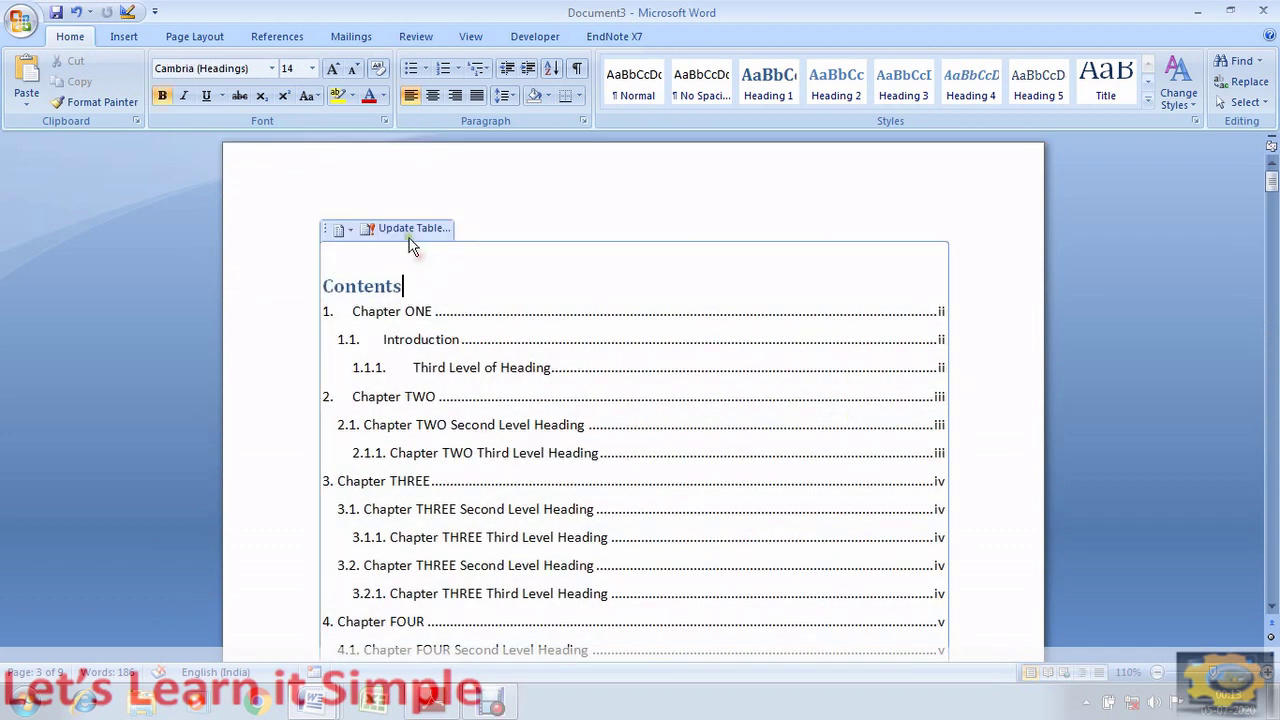
left_click(406, 229)
left_click(920, 232)
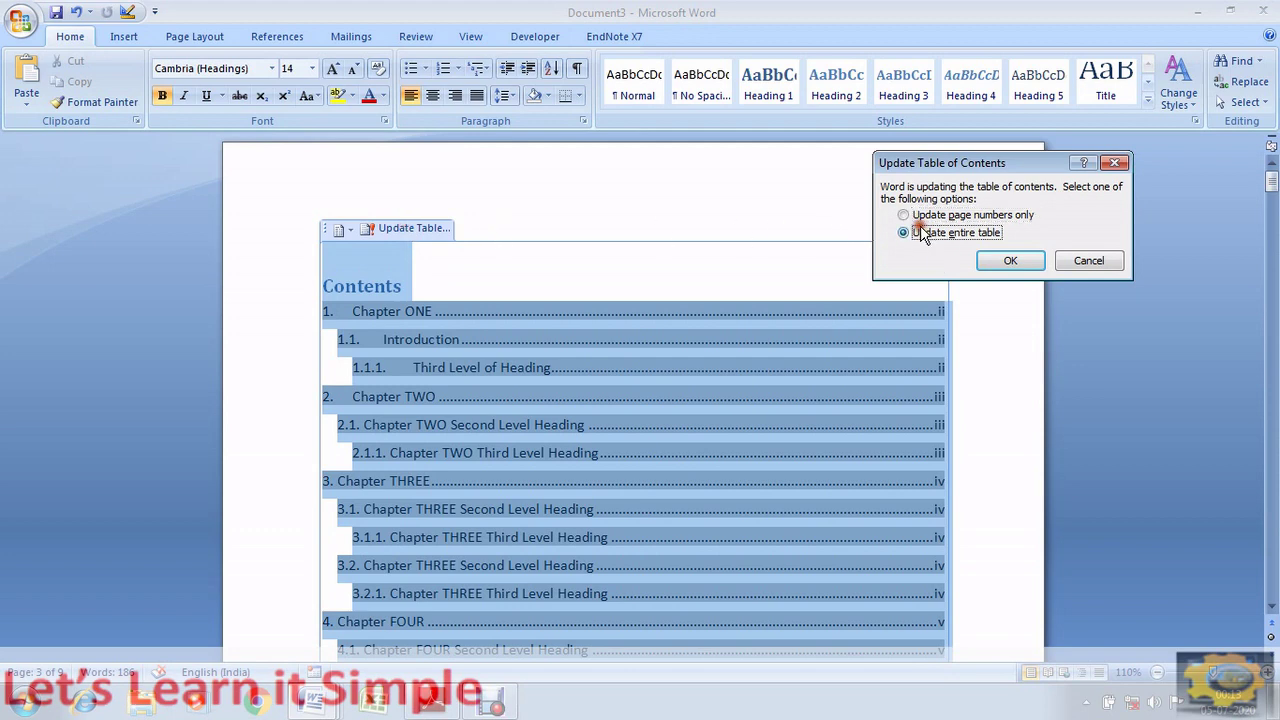
left_click(1008, 261)
Check the updated table of contents entries and the page numbering around the contents page and the Chapter ONE page.
scroll(980, 380, "down", 3)
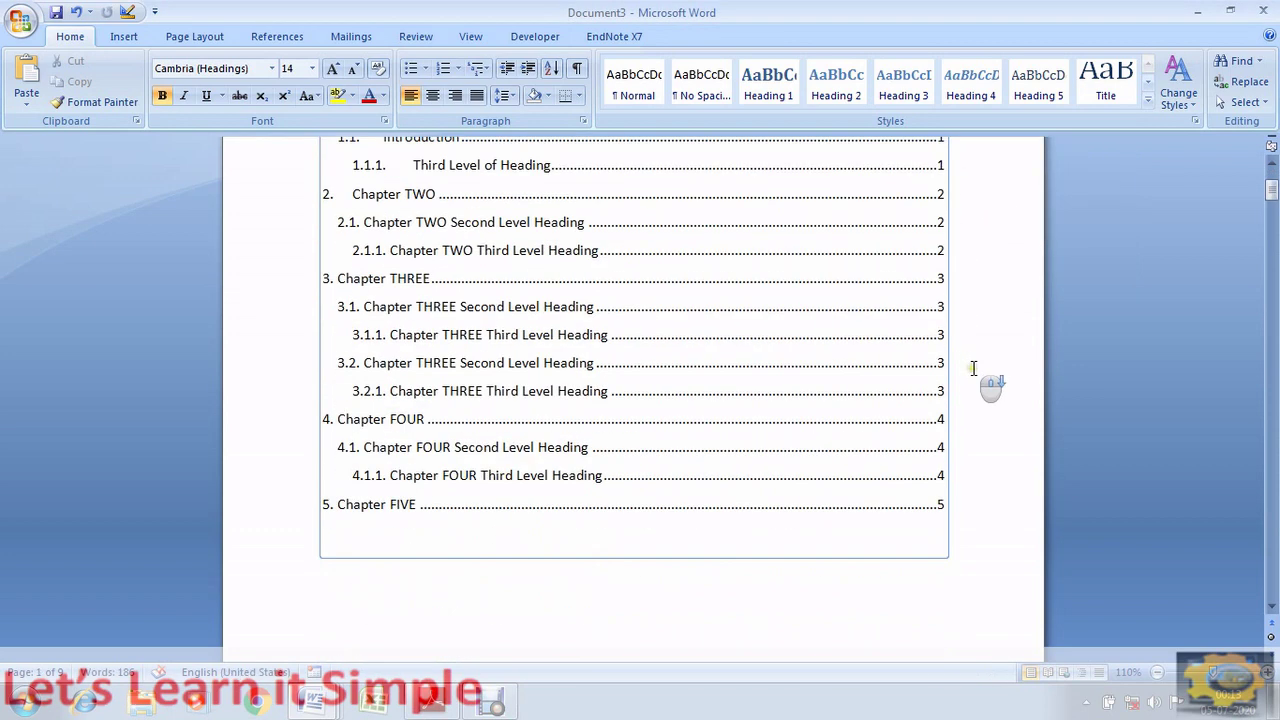
left_click(890, 605)
scroll(886, 604, "up", 1)
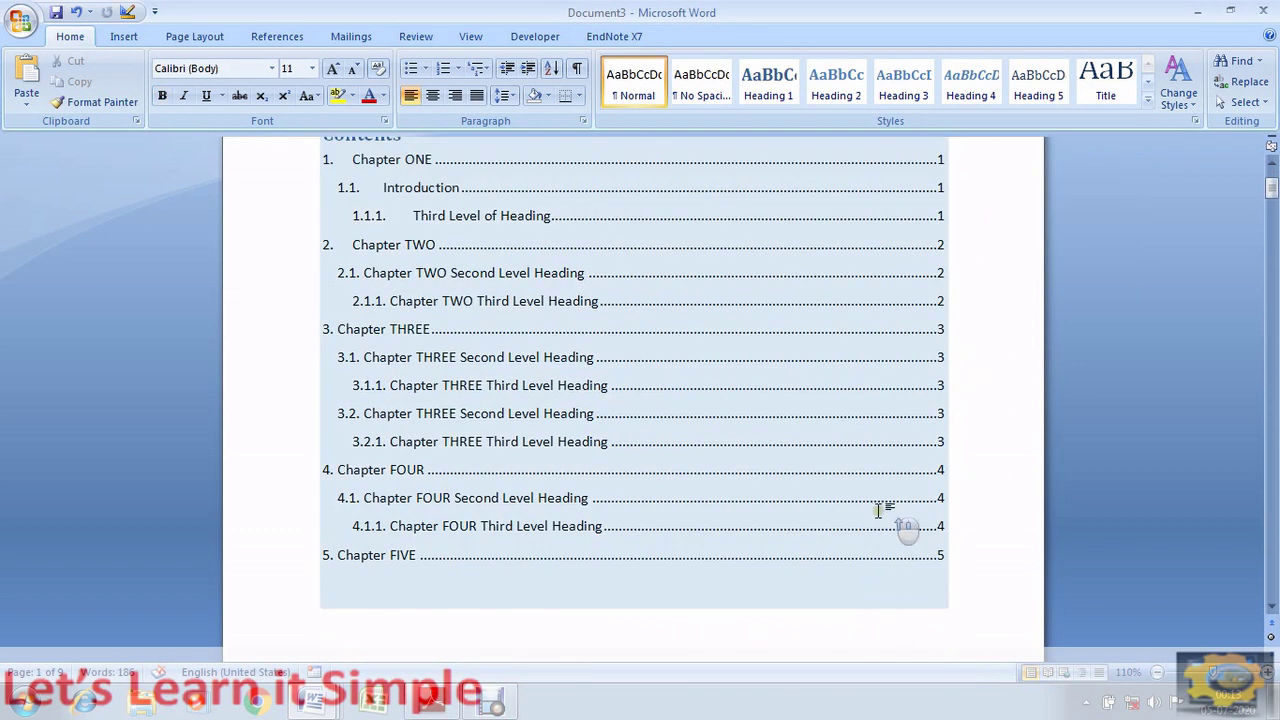
scroll(874, 560, "down", 3)
scroll(726, 546, "up", 4)
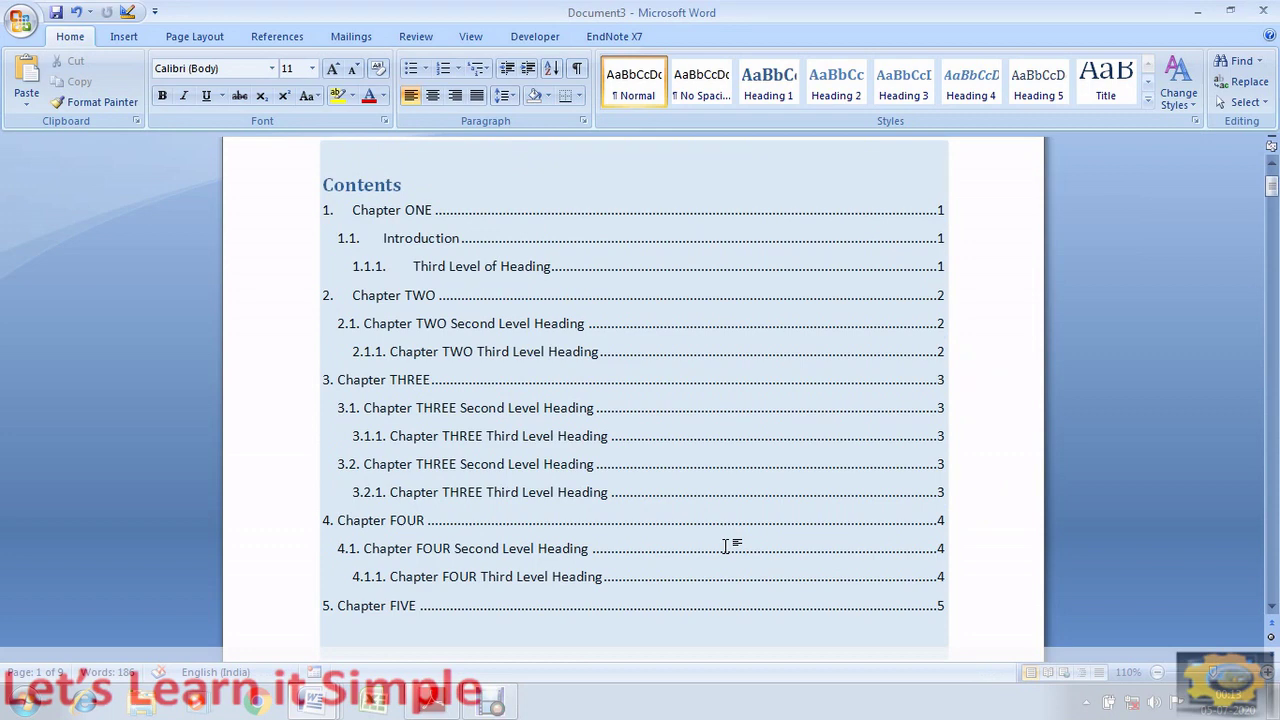
scroll(726, 546, "down", 6)
scroll(726, 546, "down", 7)
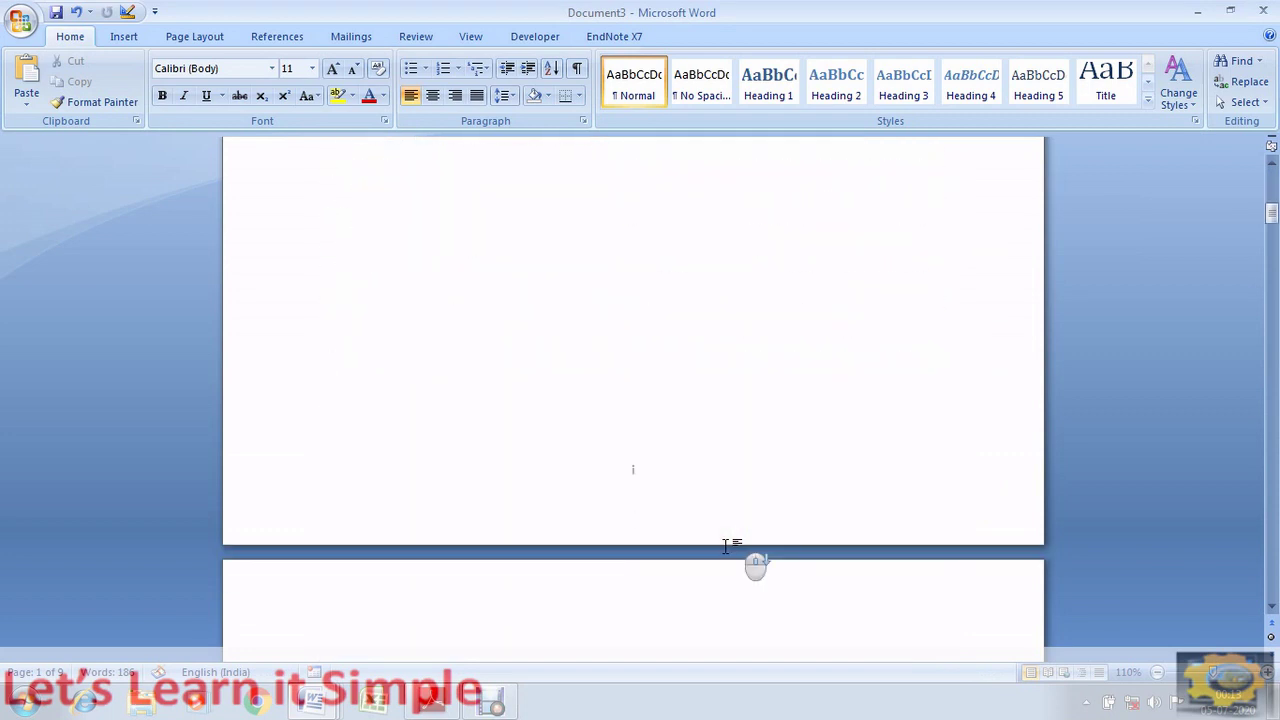
scroll(690, 492, "up", 5)
scroll(688, 494, "down", 10)
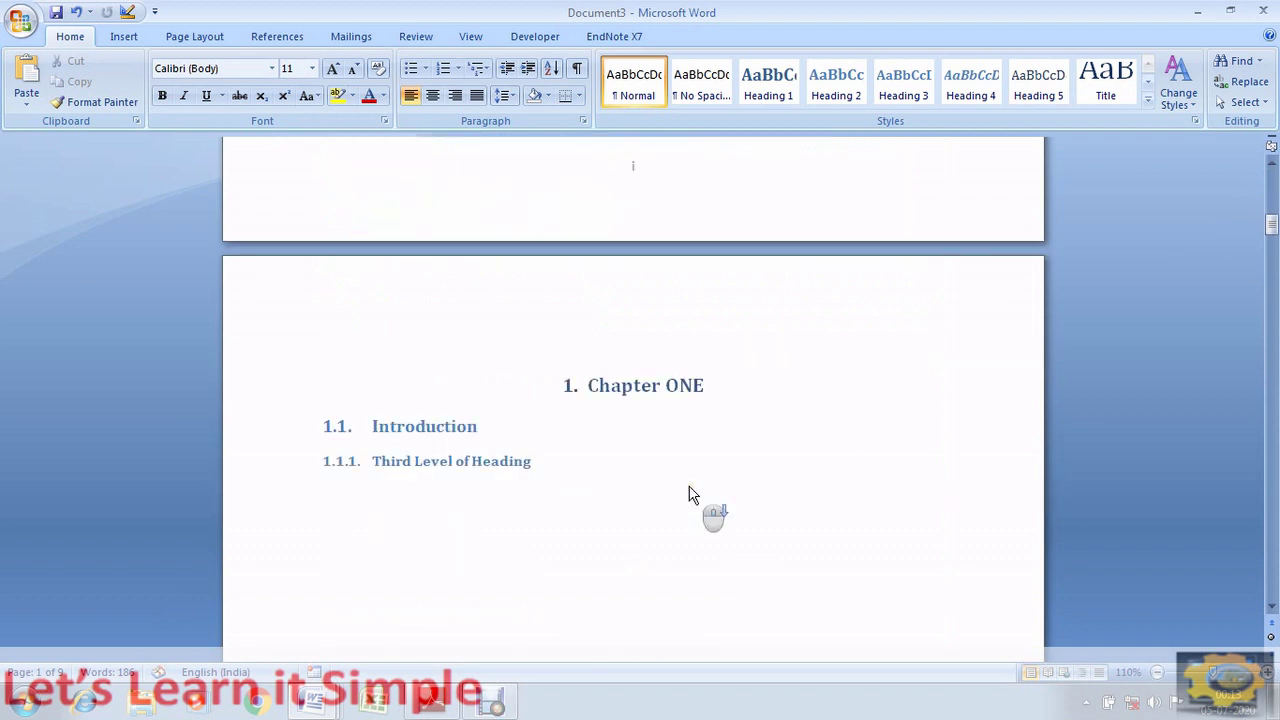
scroll(690, 494, "down", 3)
scroll(690, 494, "up", 4)
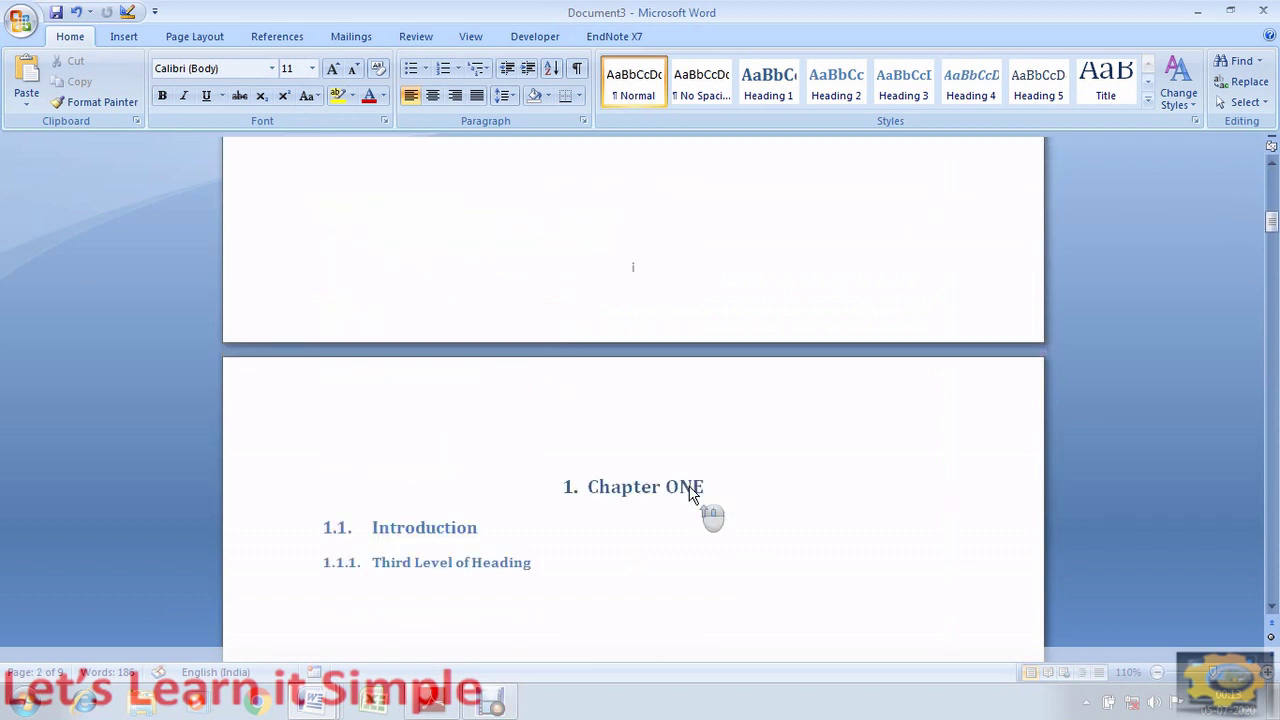